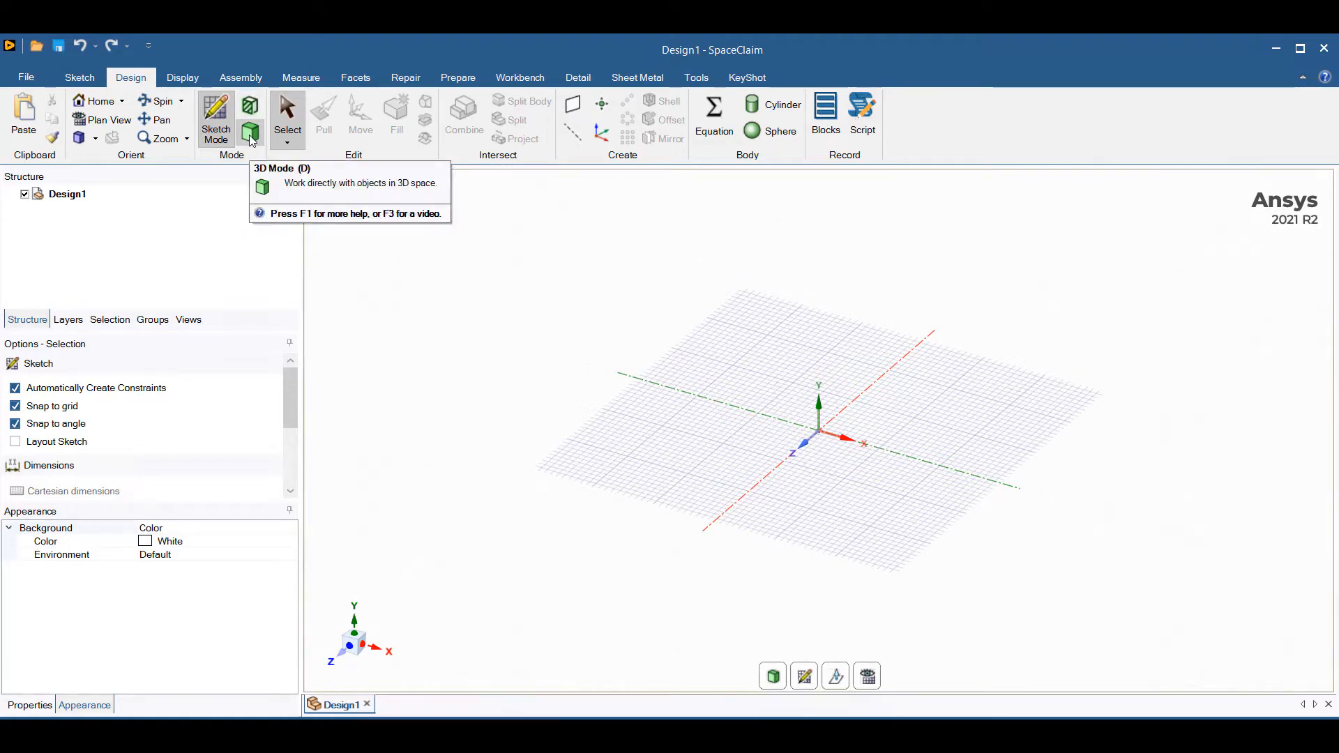
# Sketch a 6 cm diameter circle centred on the origin in plan view of the XZ plane.
pyautogui.click(80, 80)
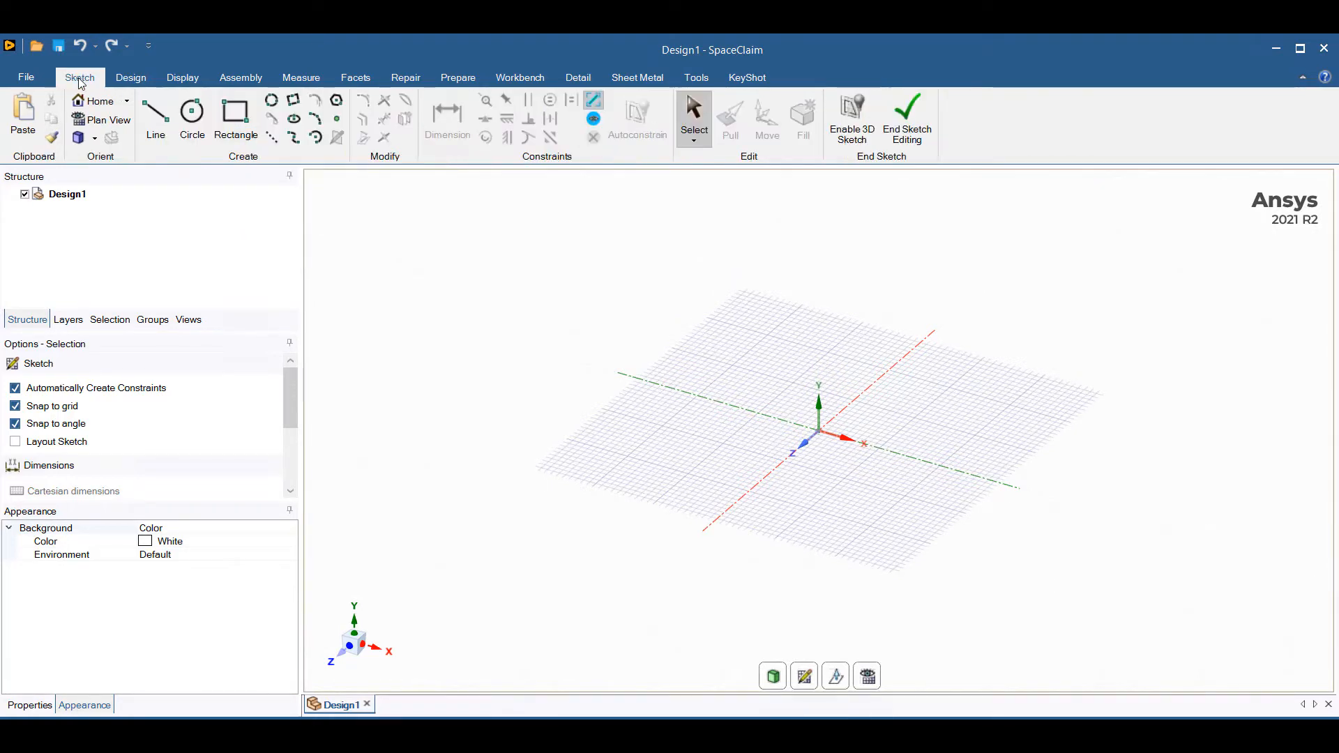
pyautogui.click(160, 139)
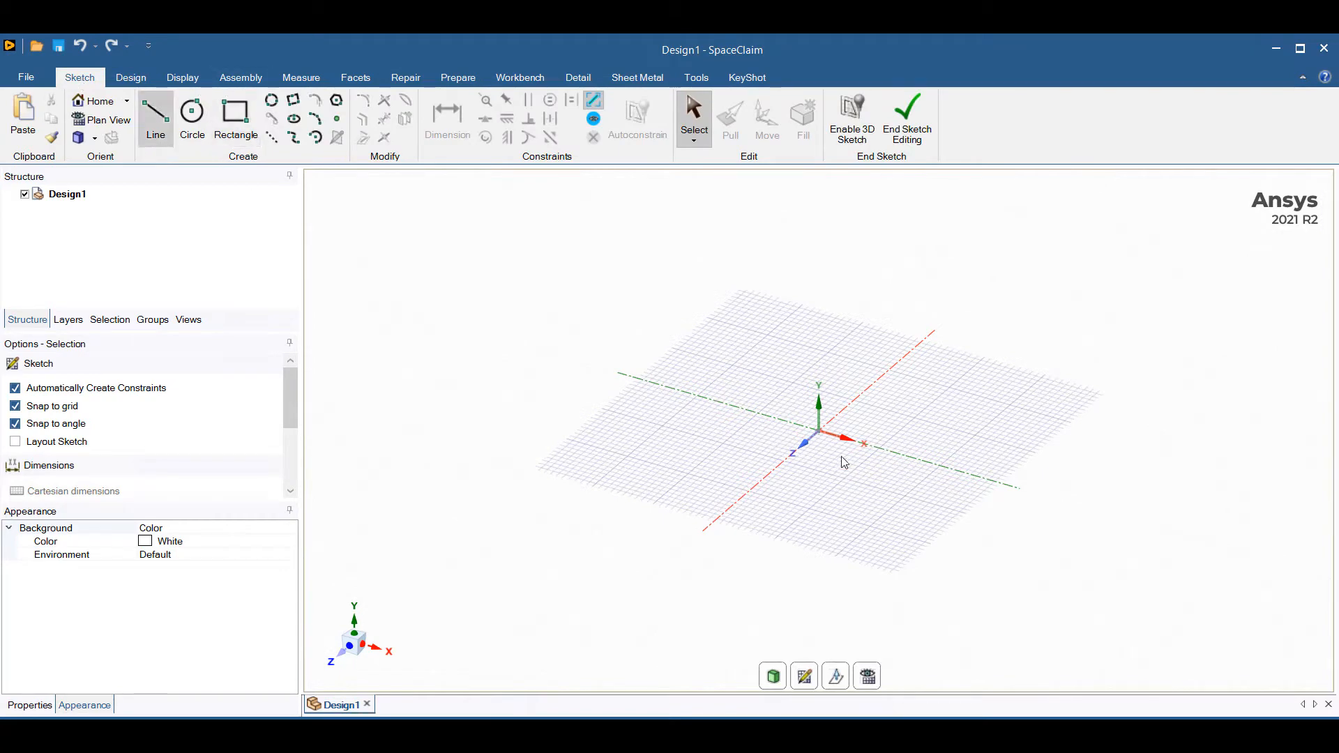
pyautogui.click(876, 682)
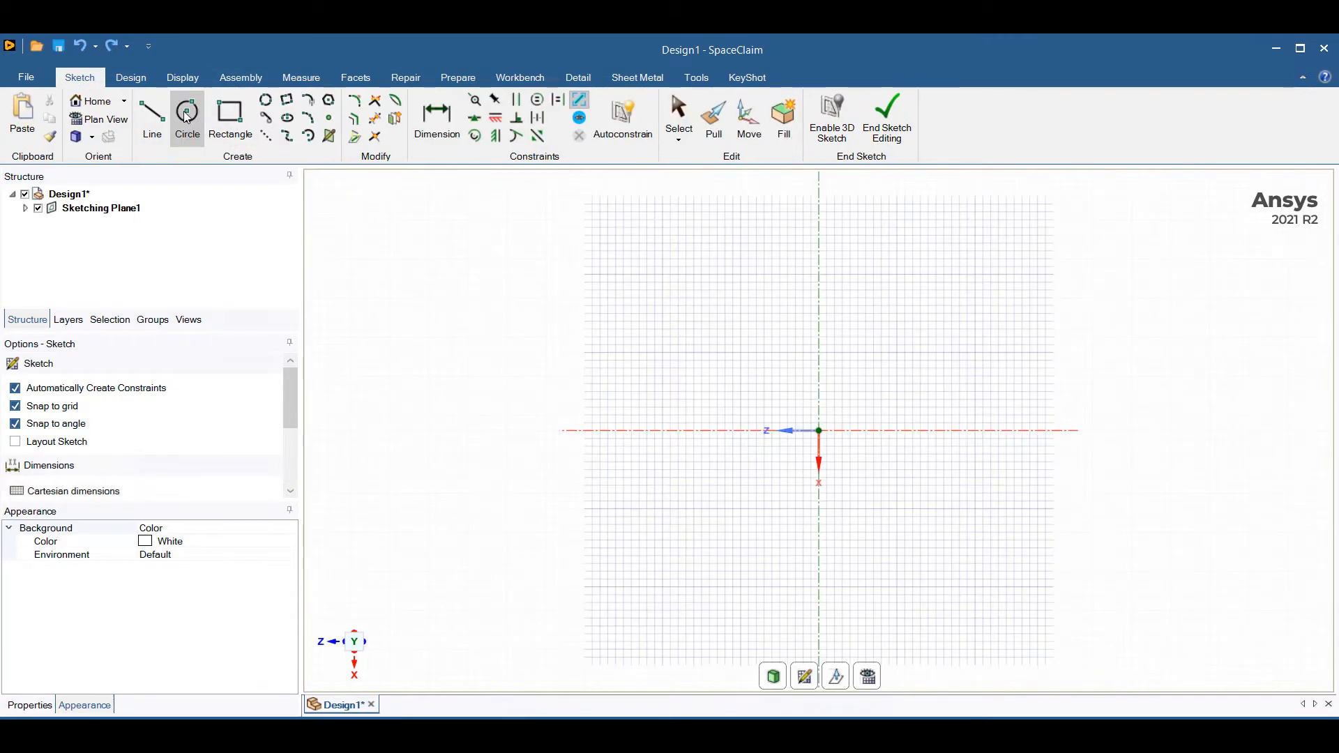
pyautogui.click(820, 431)
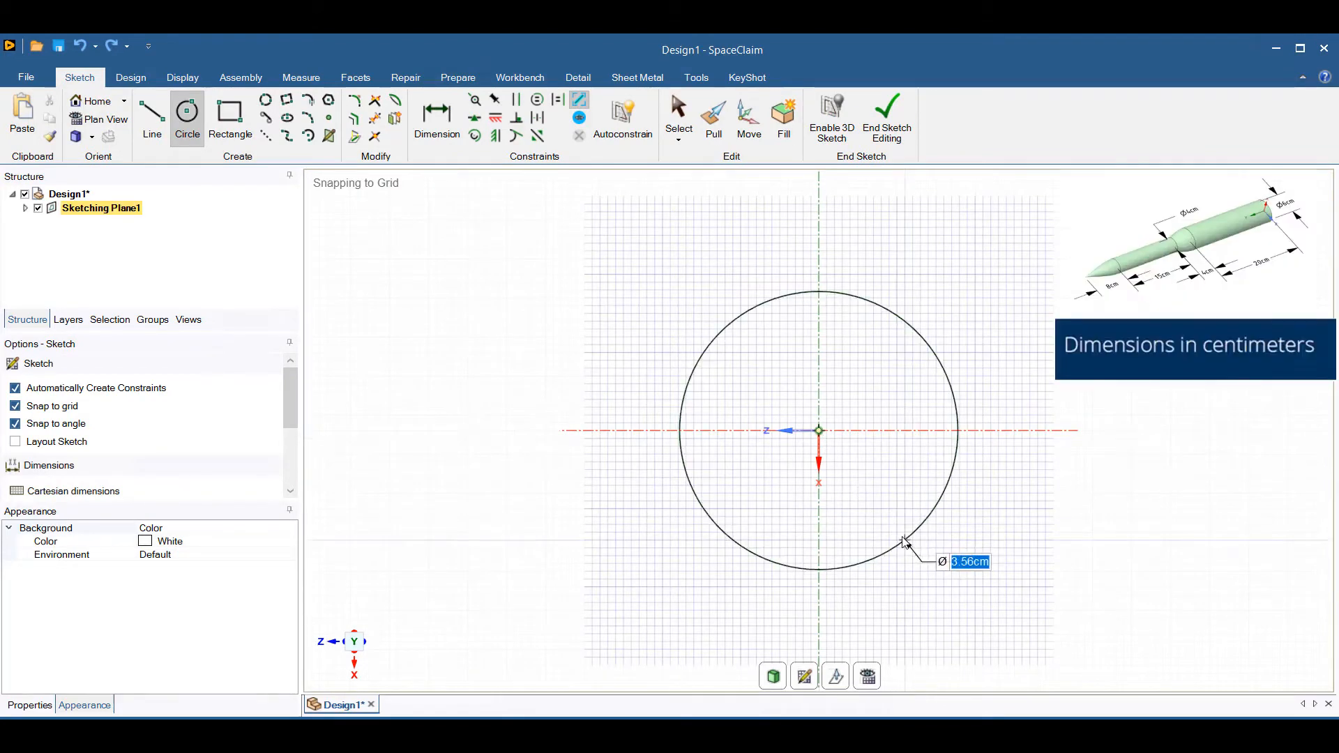
pyautogui.write('6')
pyautogui.press('Return')
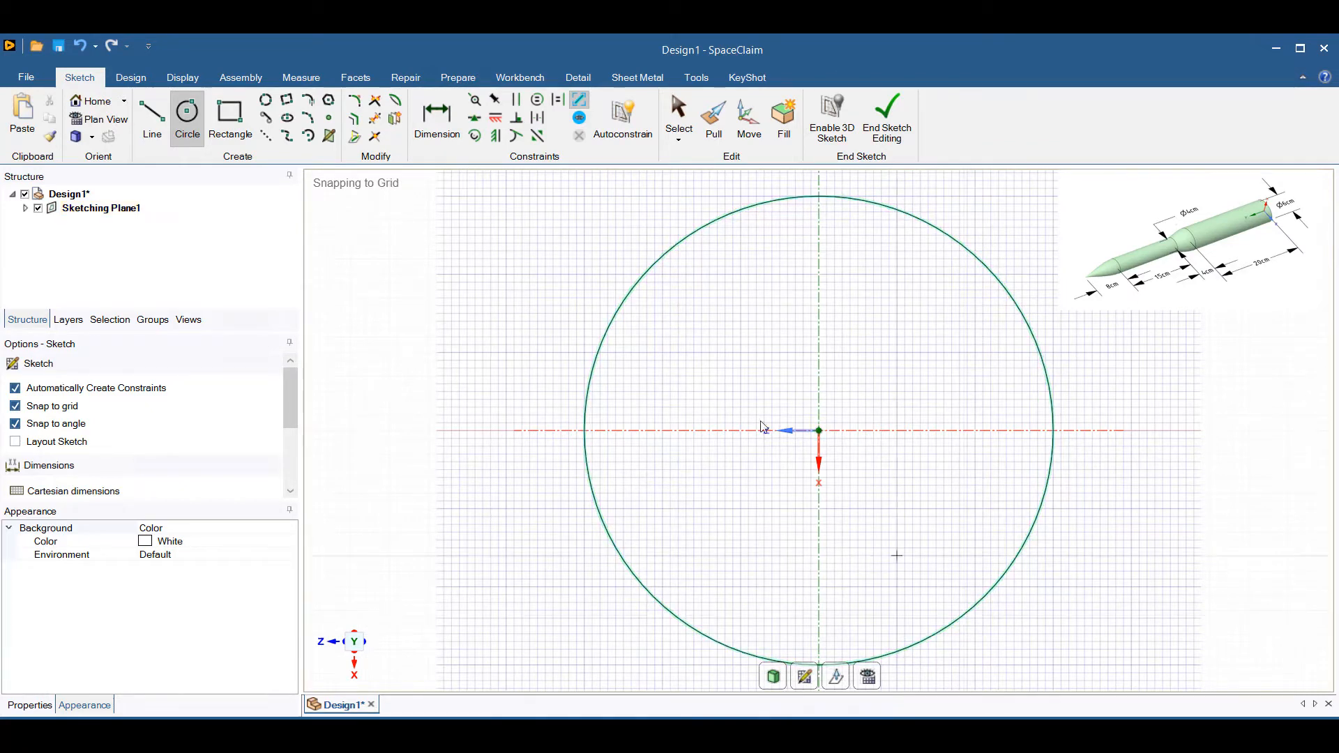
# Convert the circle sketch to a surface in 3D mode and pull it 20 cm along Y into a solid cylinder.
pyautogui.click(131, 77)
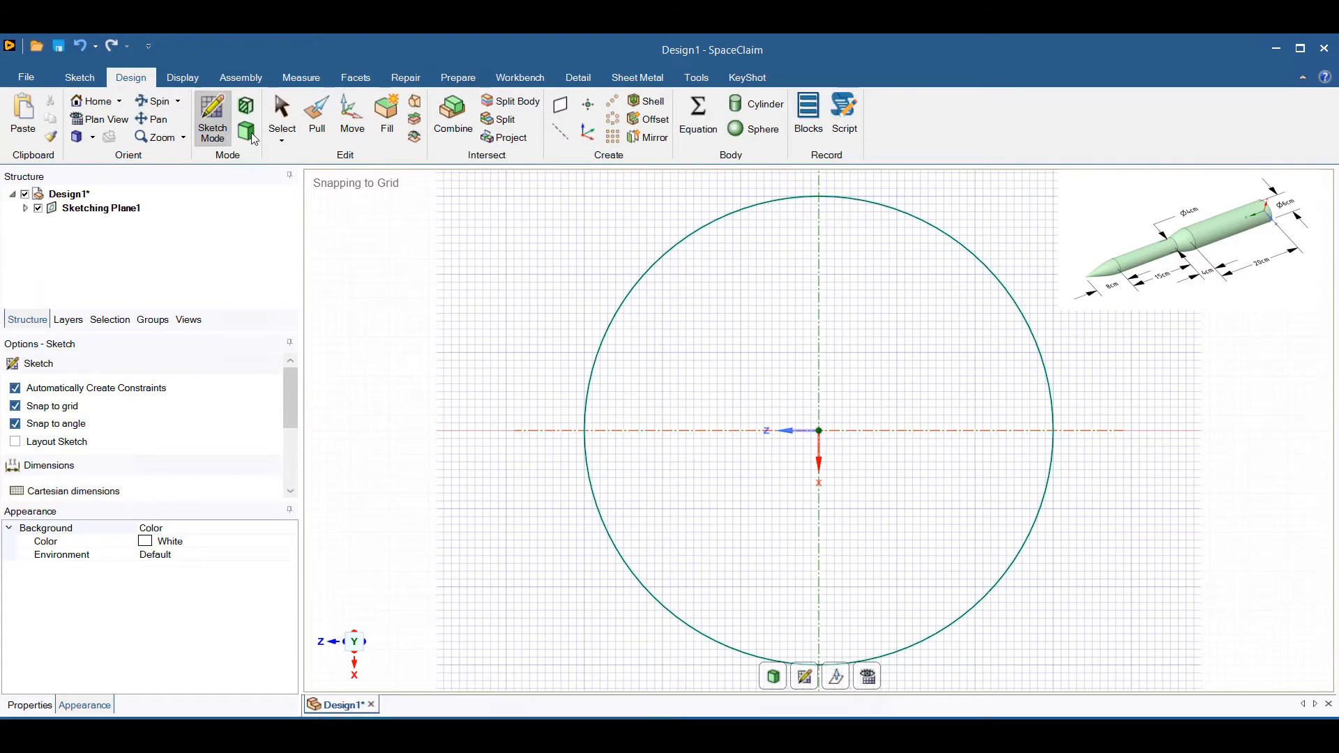
pyautogui.click(250, 136)
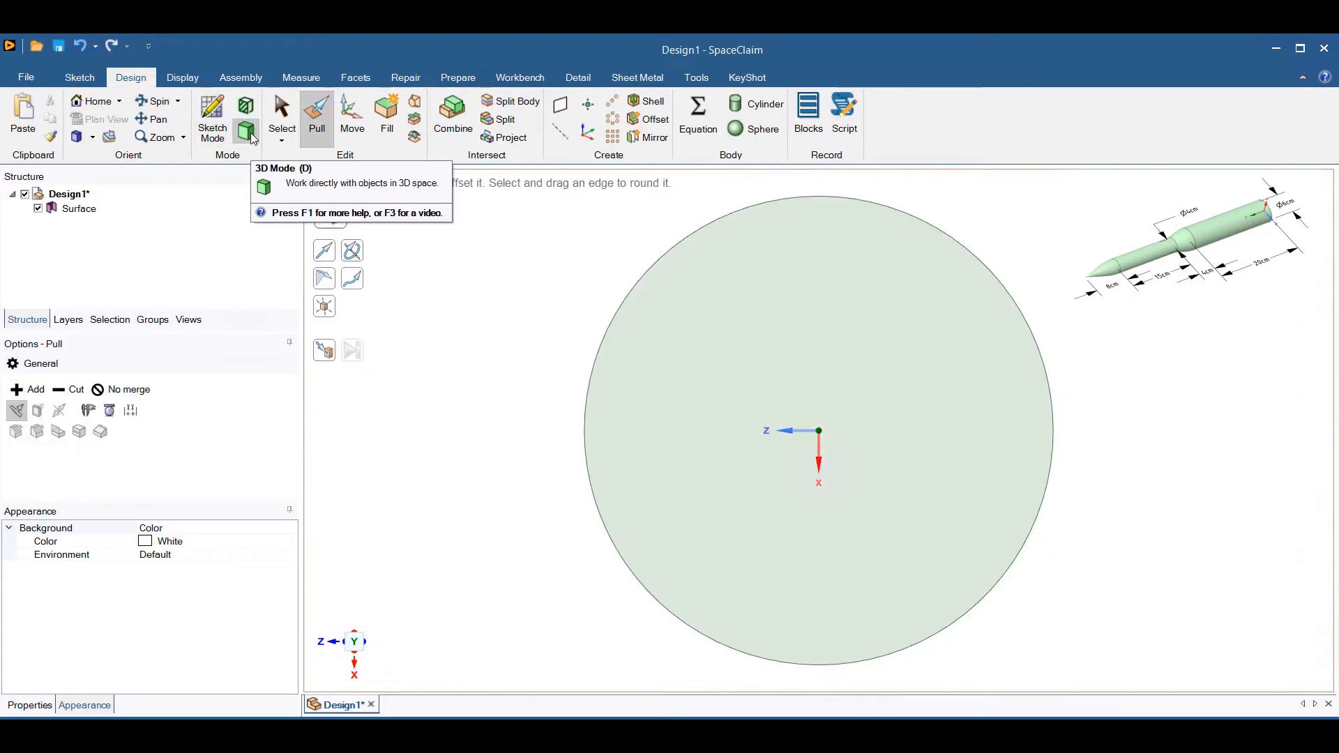
pyautogui.click(1002, 443)
pyautogui.scroll(-3, 1034, 450)
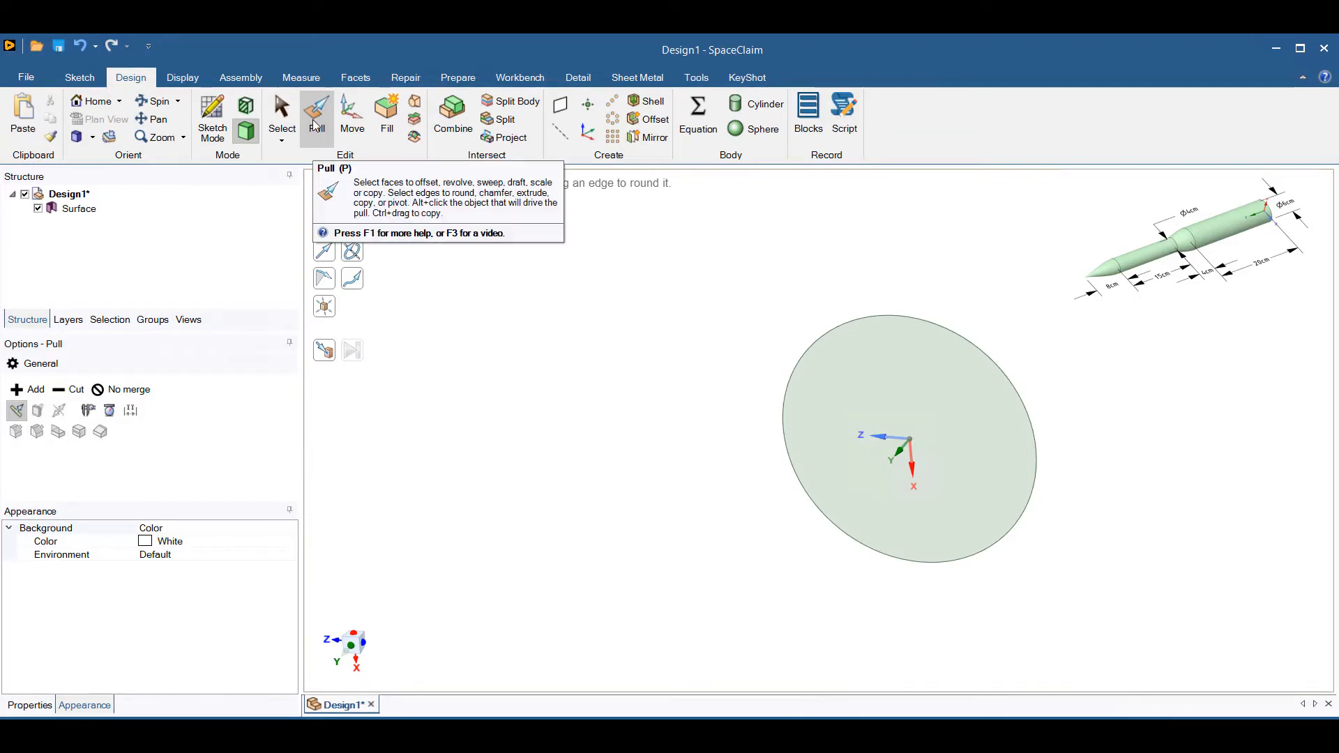
pyautogui.click(895, 452)
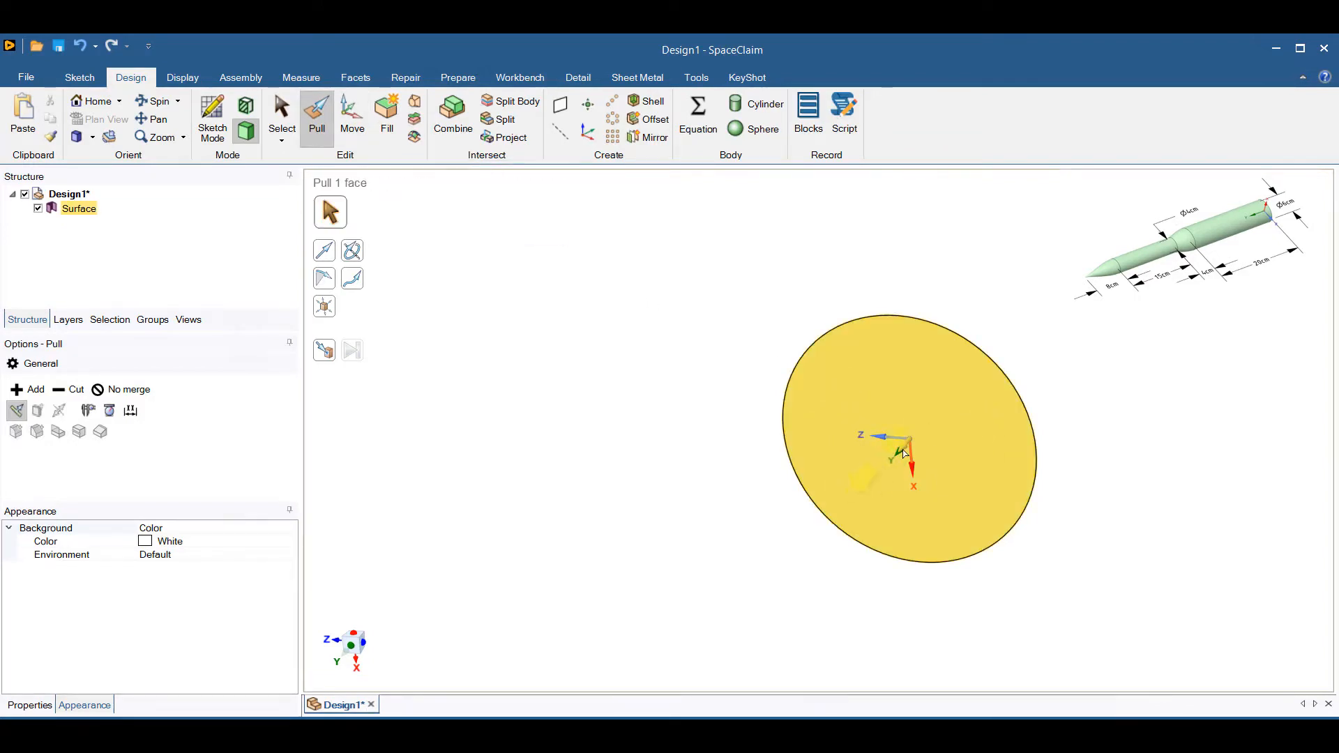
pyautogui.moveTo(922, 466); pyautogui.dragTo(810, 548)
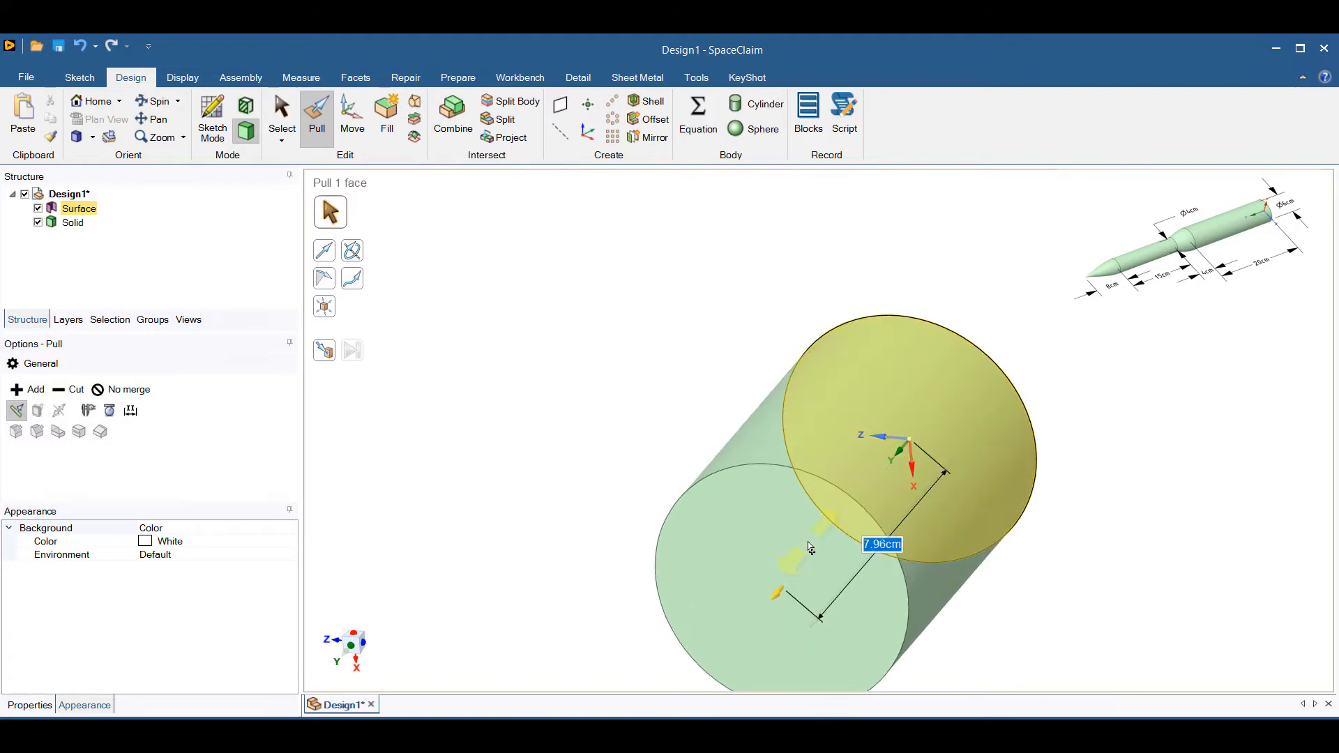
pyautogui.write('20')
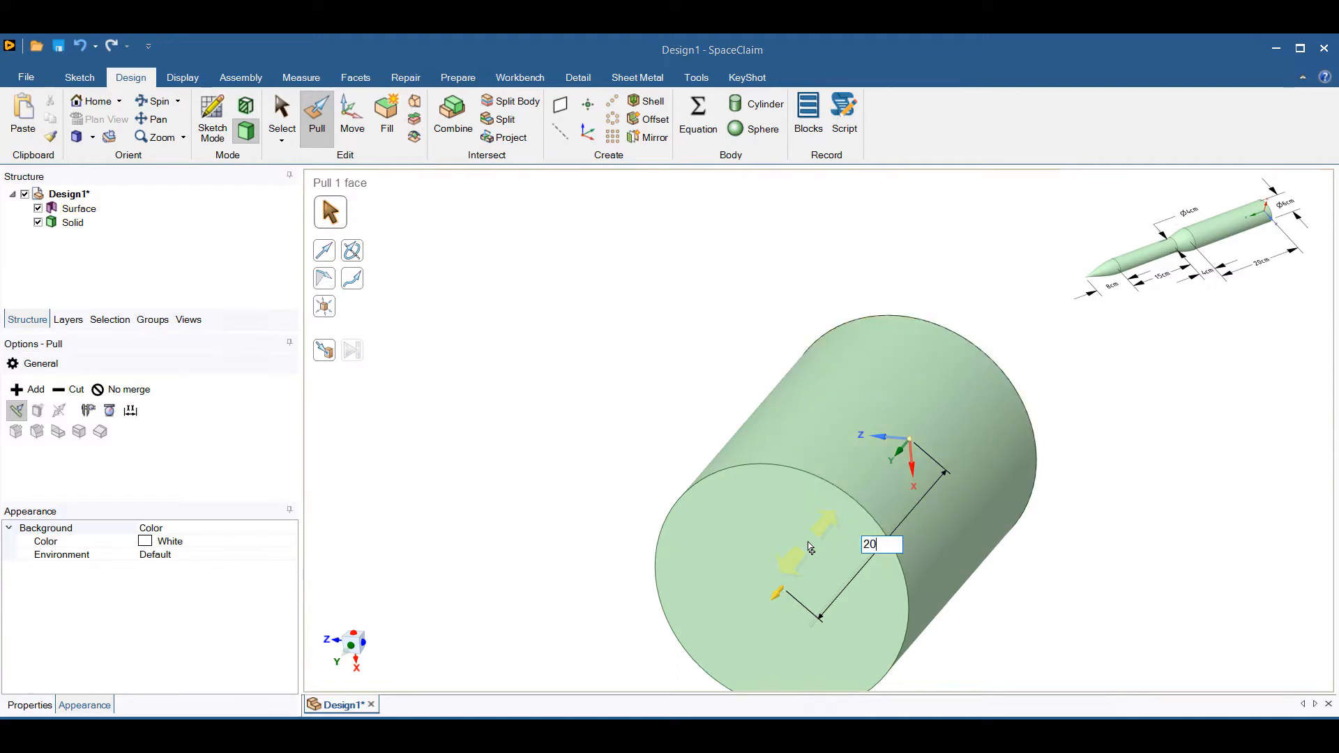
pyautogui.press('Return')
pyautogui.scroll(-5, 810, 547)
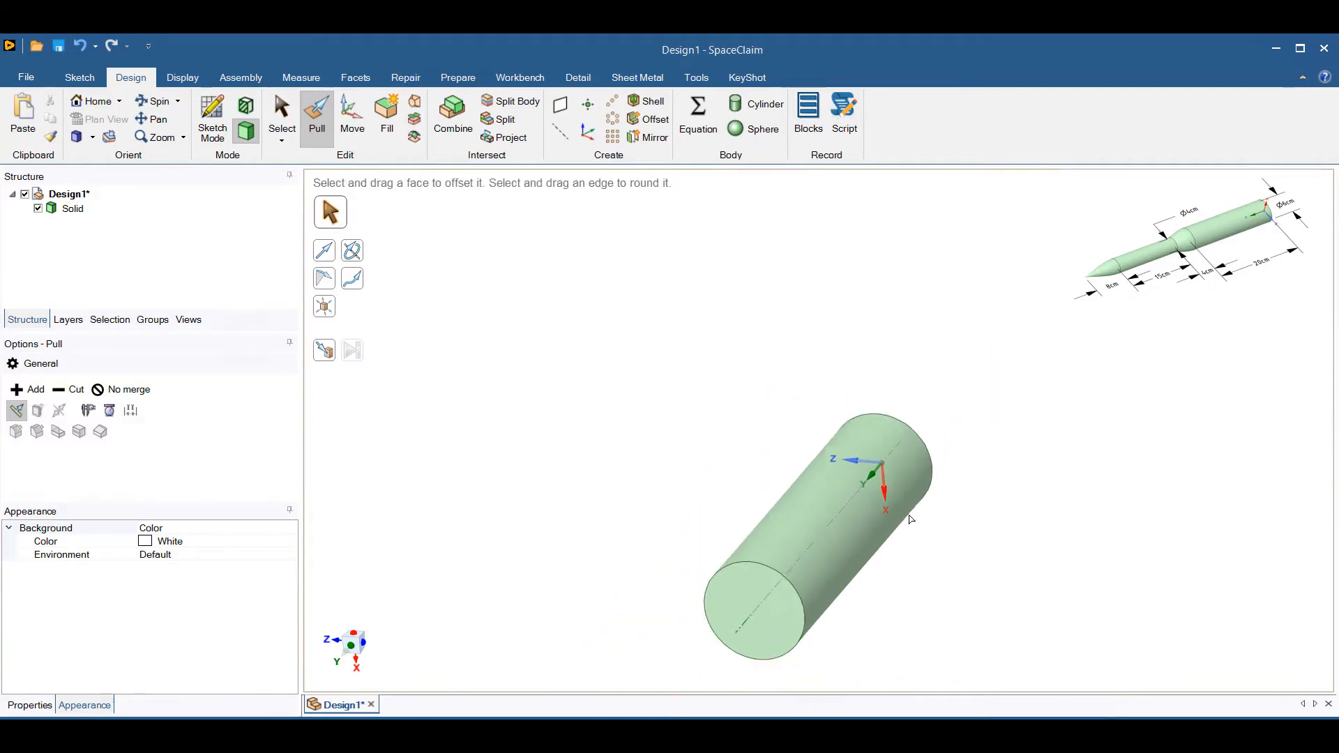
# Start a sketch on the cylinder's free end face and move the sketch plane 4 cm outward along the axis.
pyautogui.press('z')
pyautogui.moveTo(488, 429); pyautogui.dragTo(465, 390, button='middle')
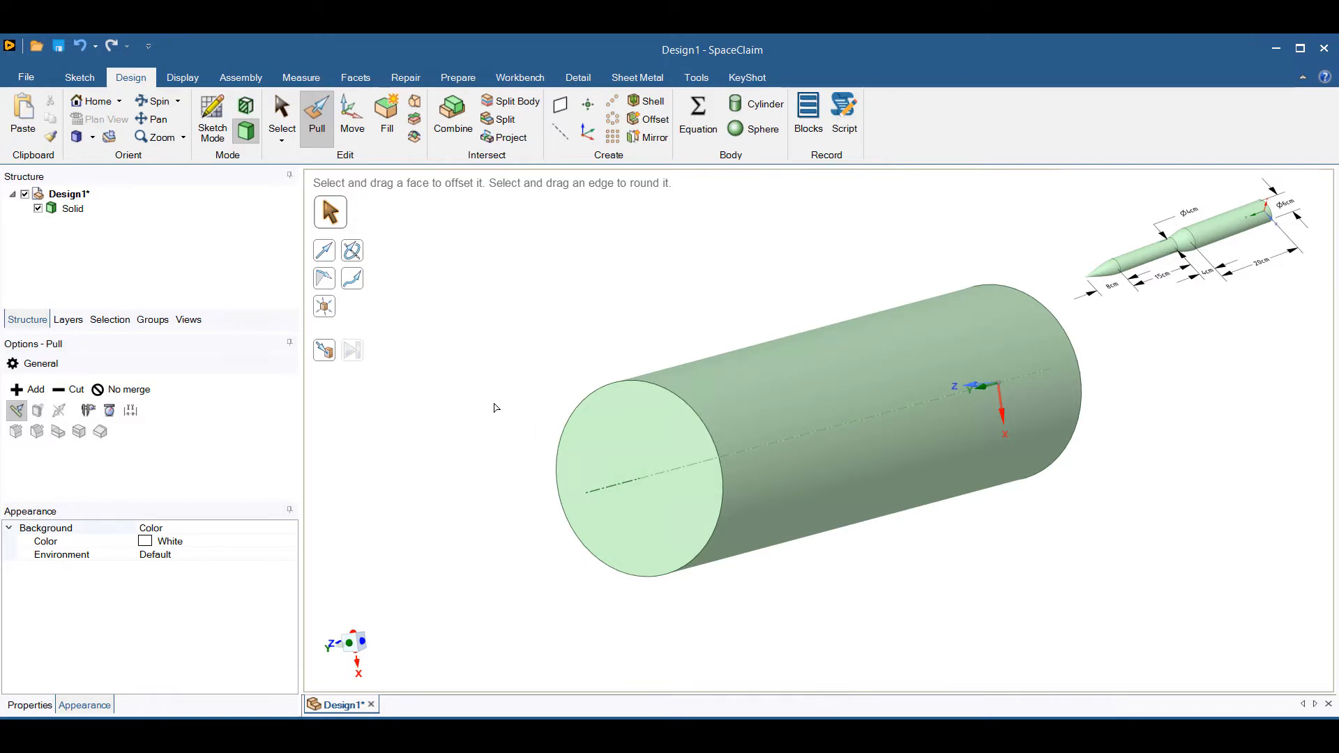
pyautogui.click(669, 440)
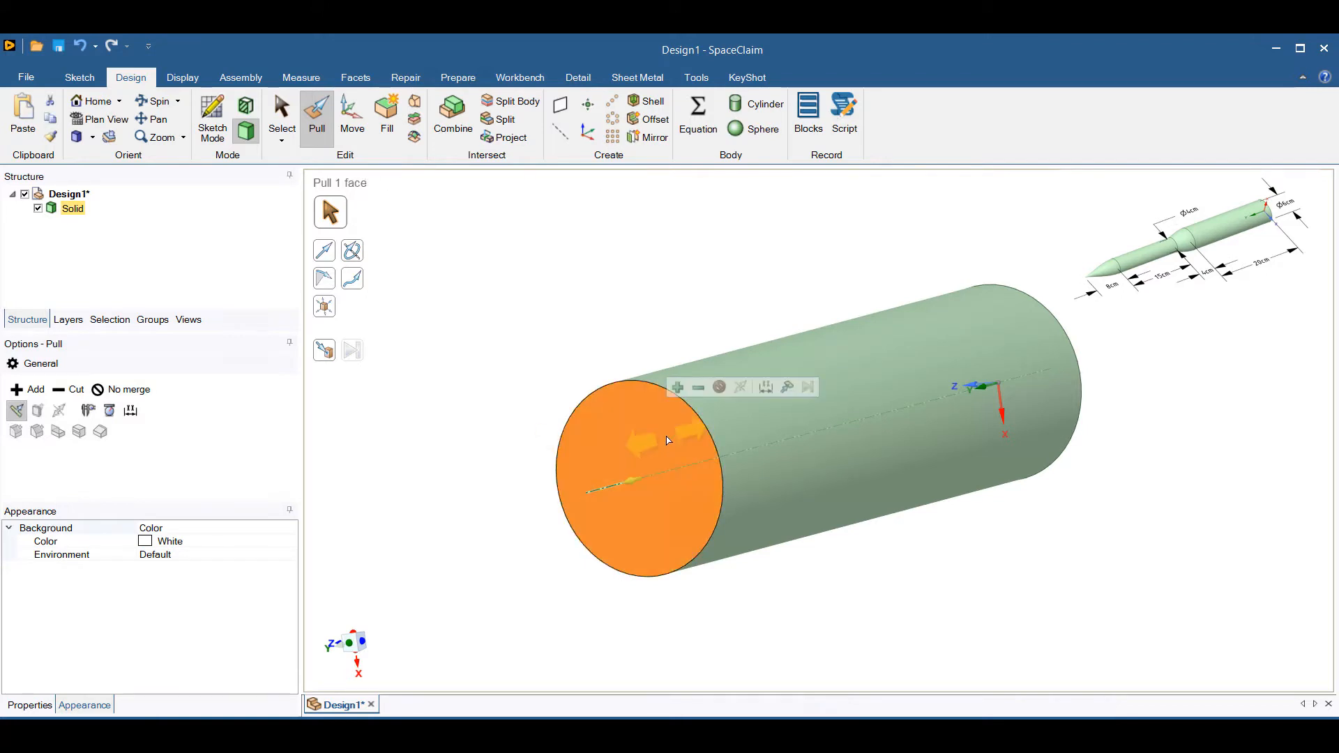
pyautogui.click(212, 119)
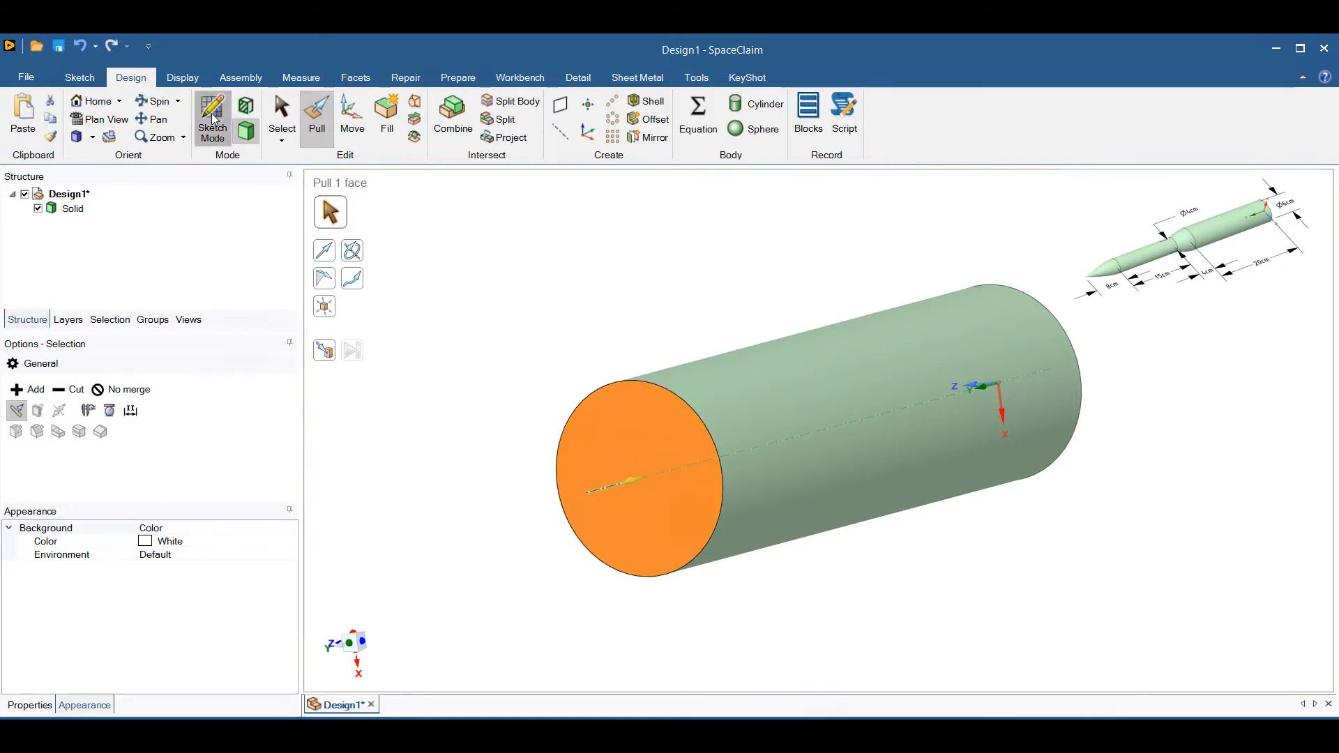
pyautogui.scroll(-3, 653, 370)
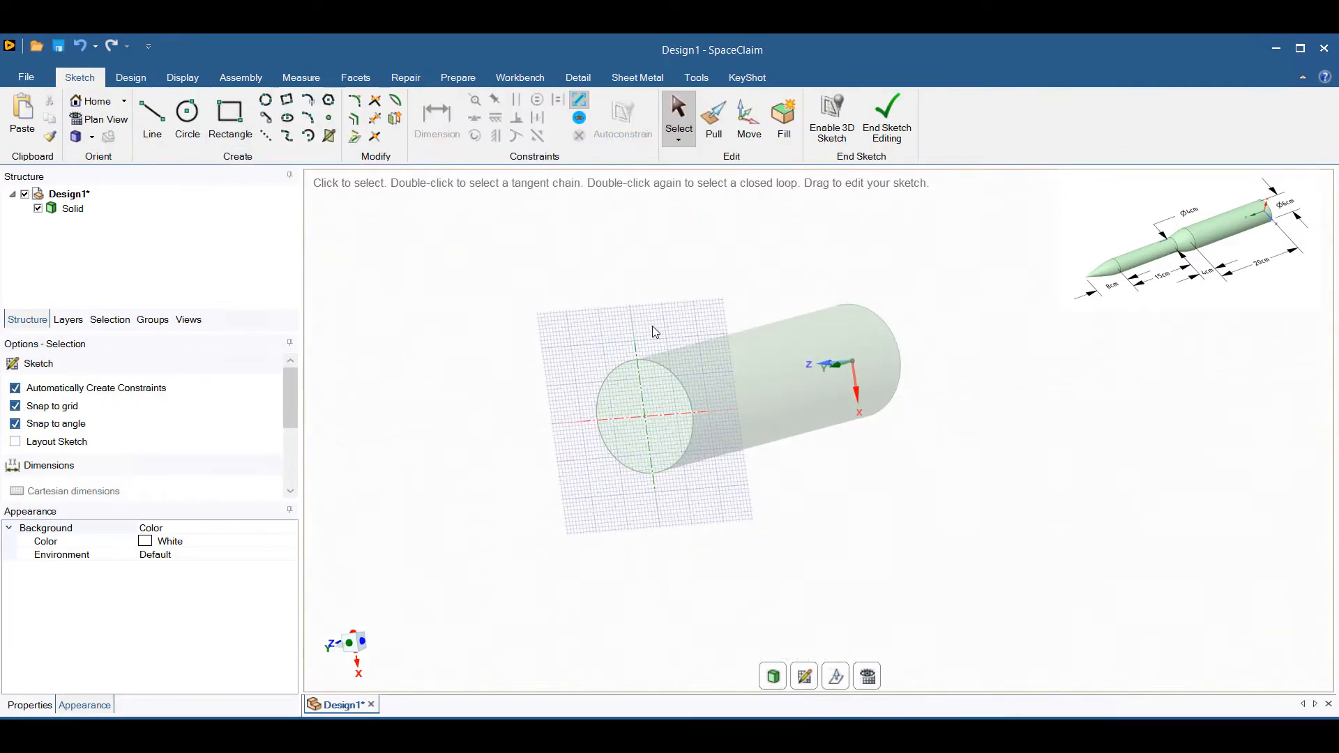
pyautogui.click(836, 679)
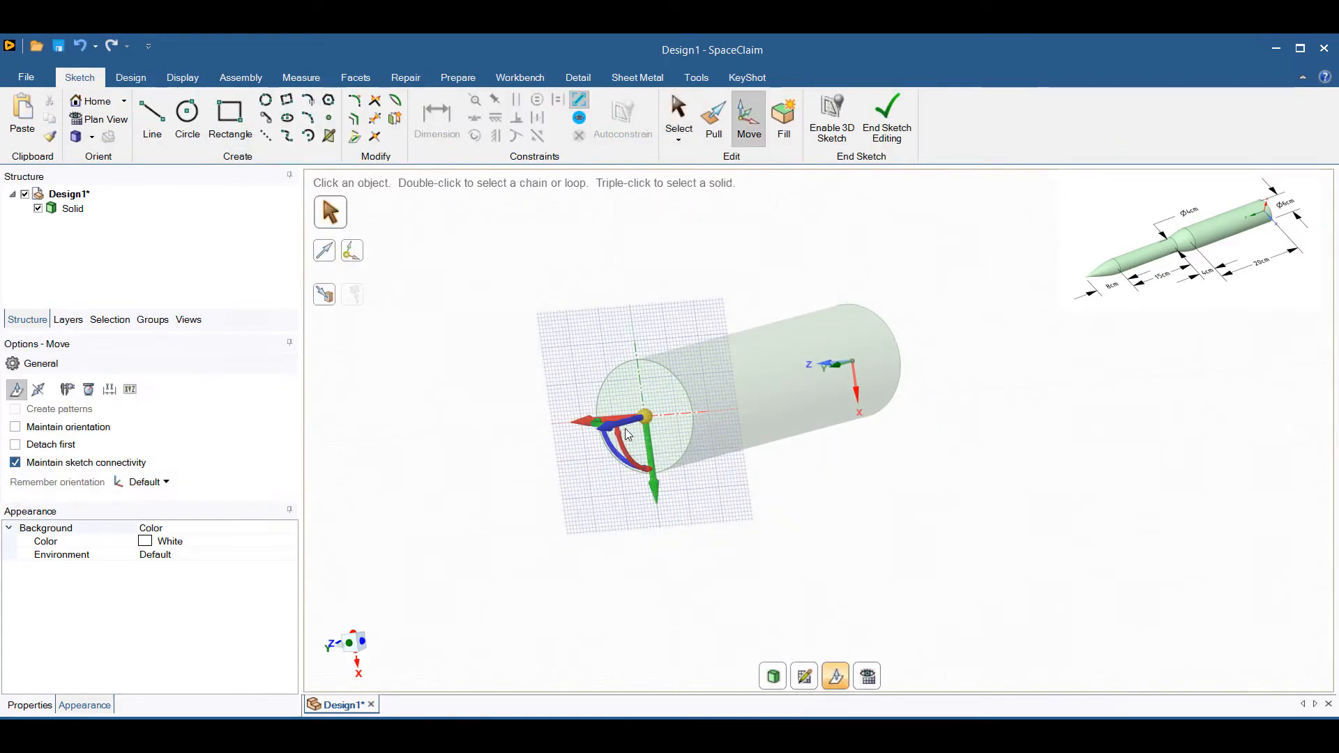
pyautogui.moveTo(622, 432); pyautogui.dragTo(578, 443)
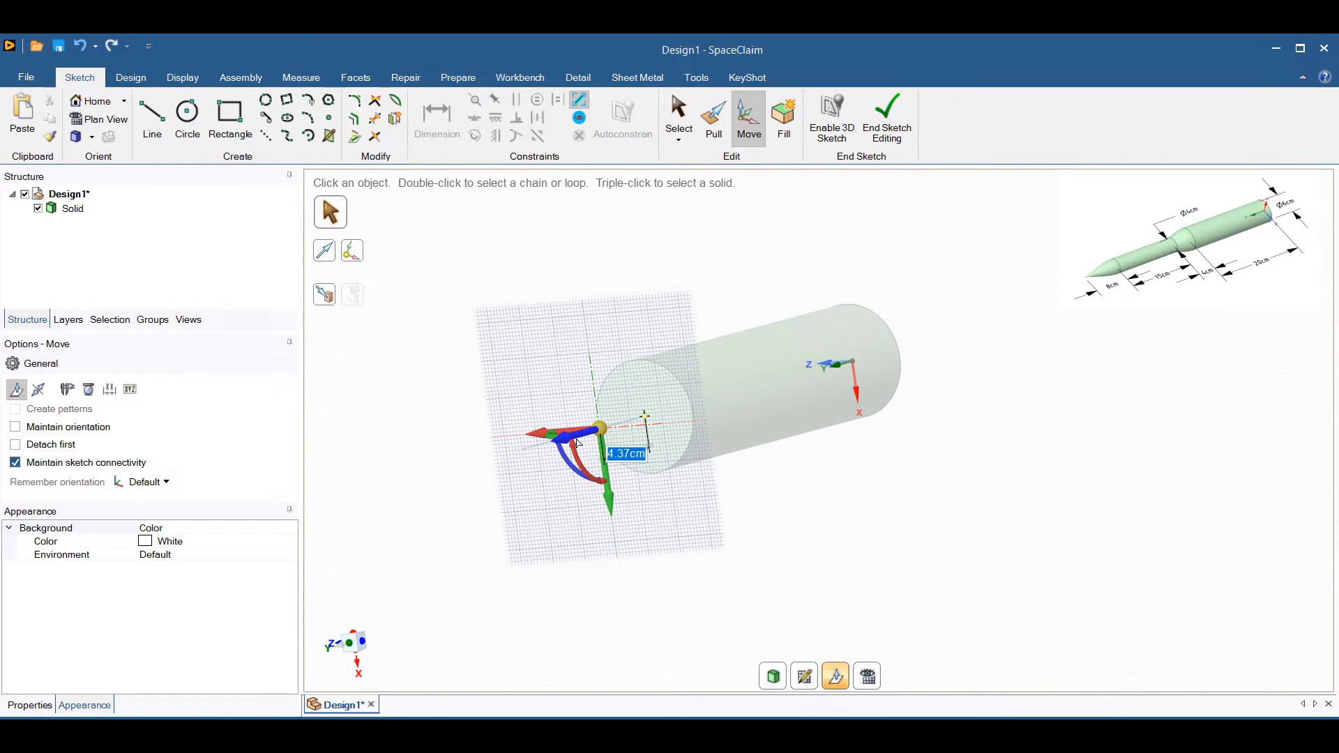
pyautogui.write('4')
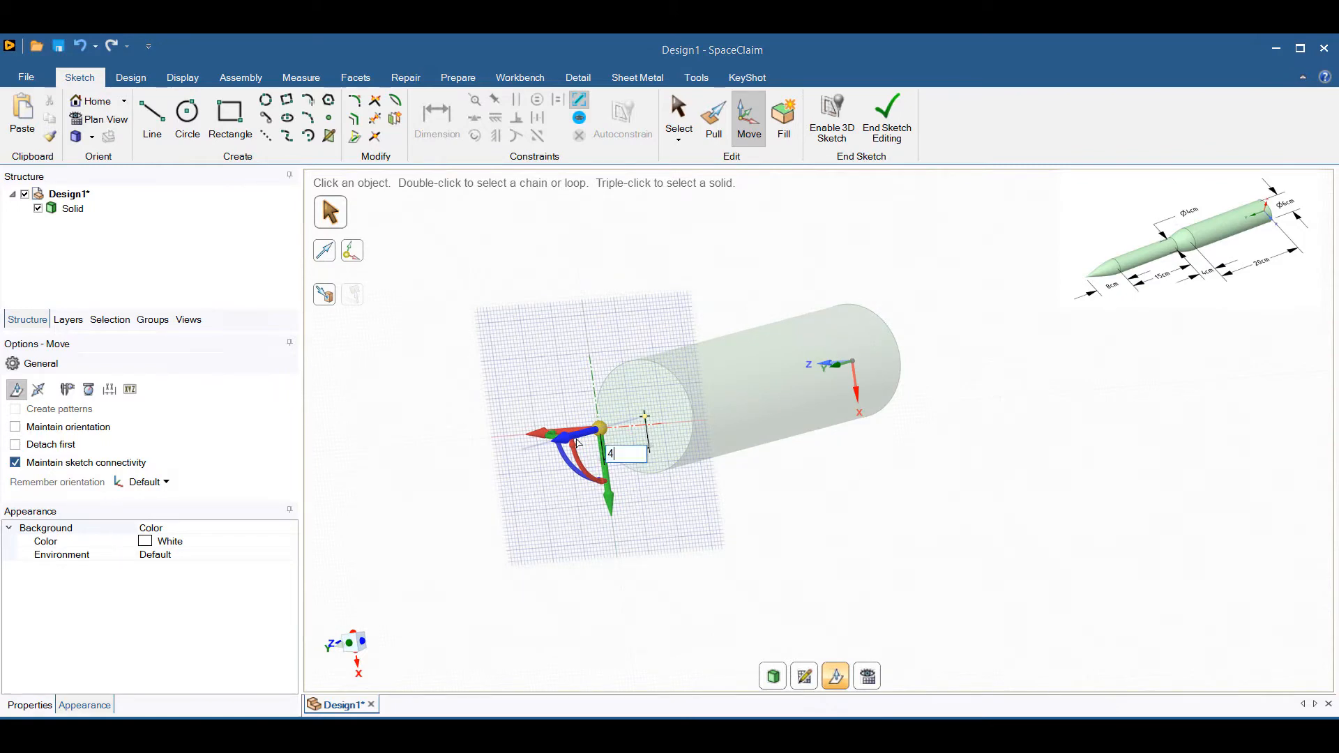
pyautogui.press('Return')
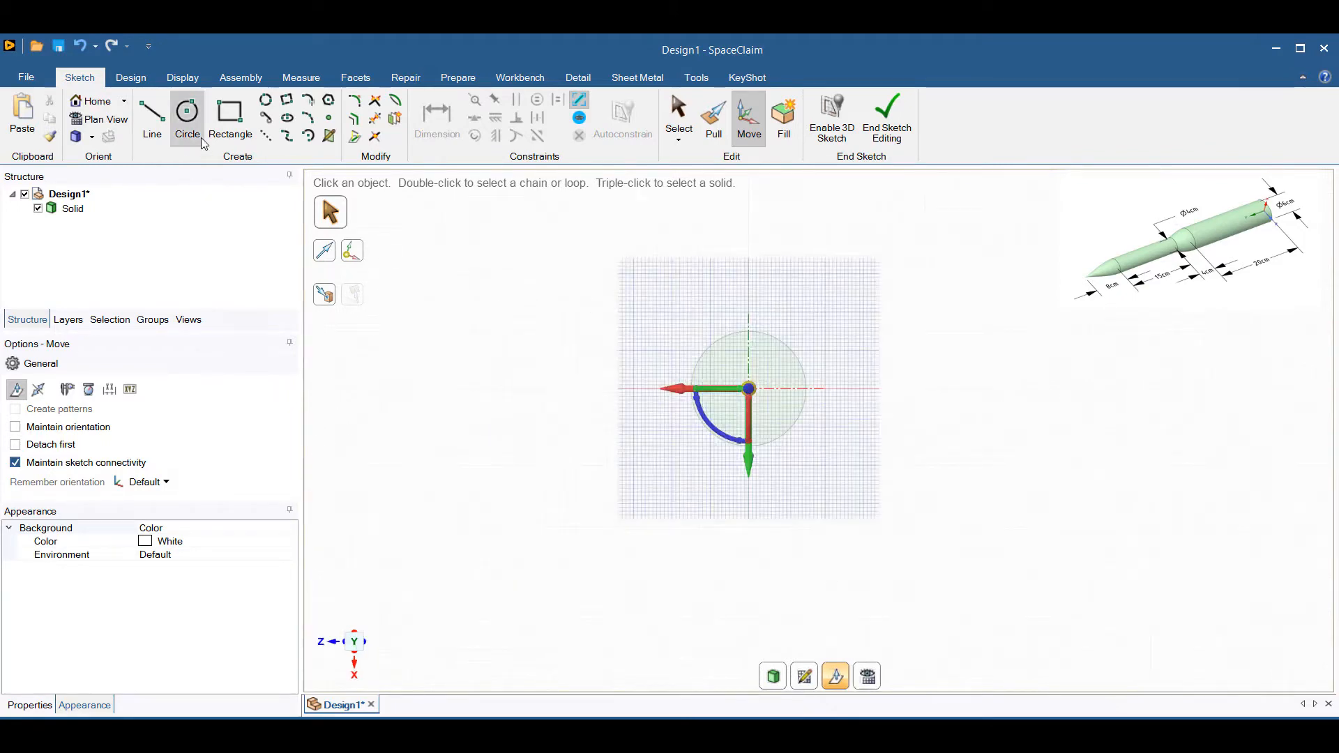
# Sketch a 4 cm diameter circle centred on the cylinder axis on the offset plane.
pyautogui.click(187, 115)
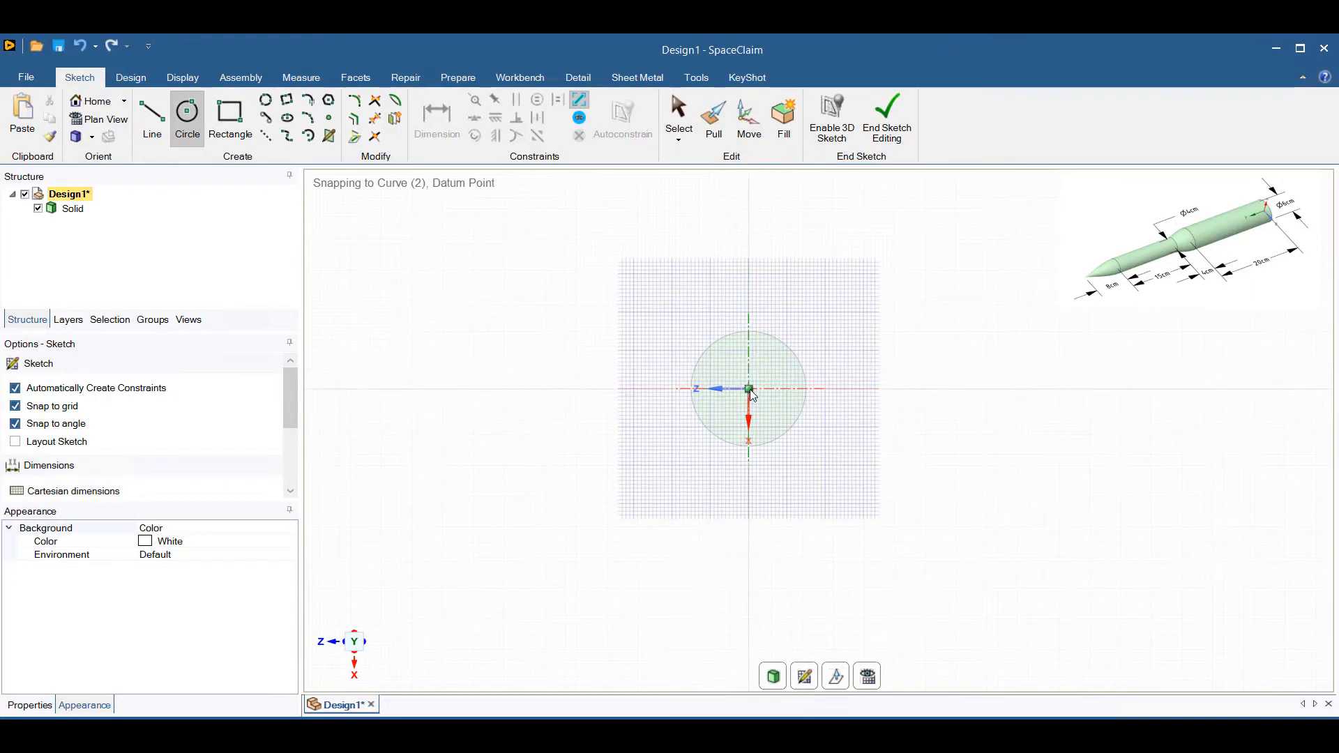
pyautogui.click(748, 388)
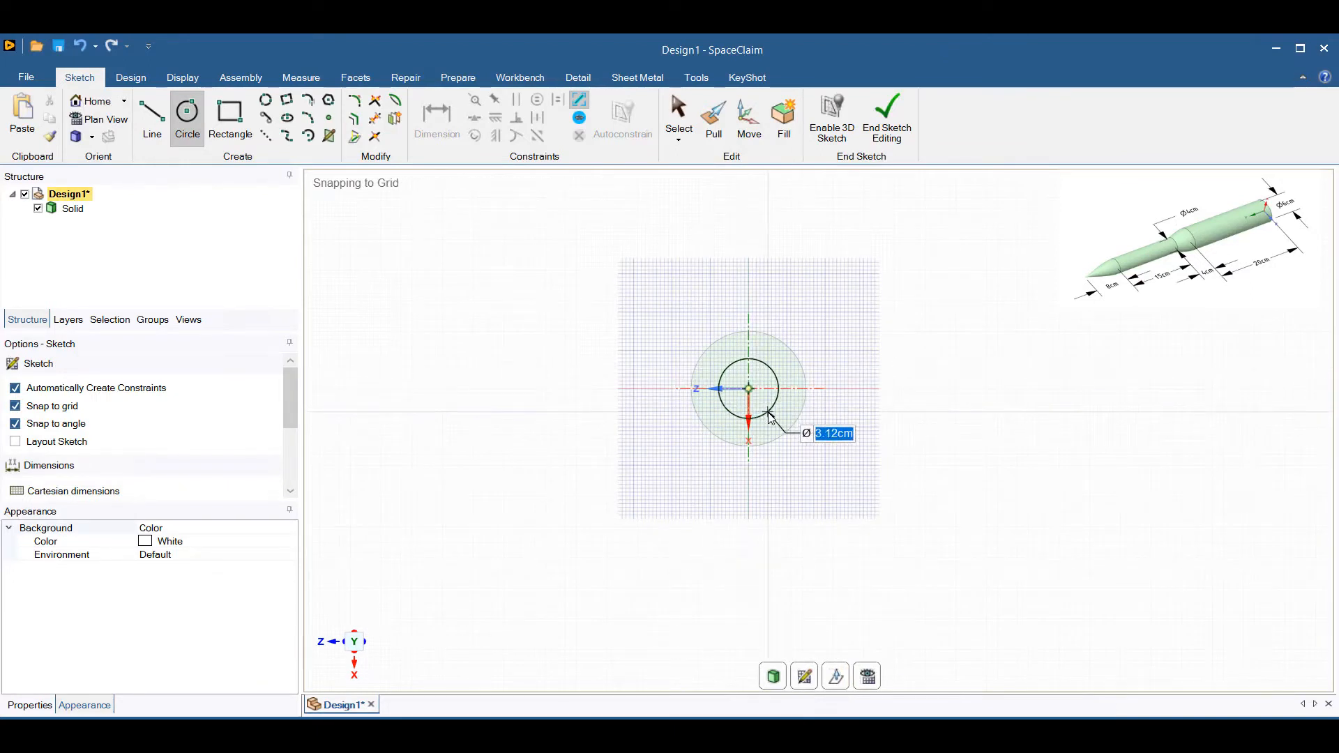
pyautogui.write('4')
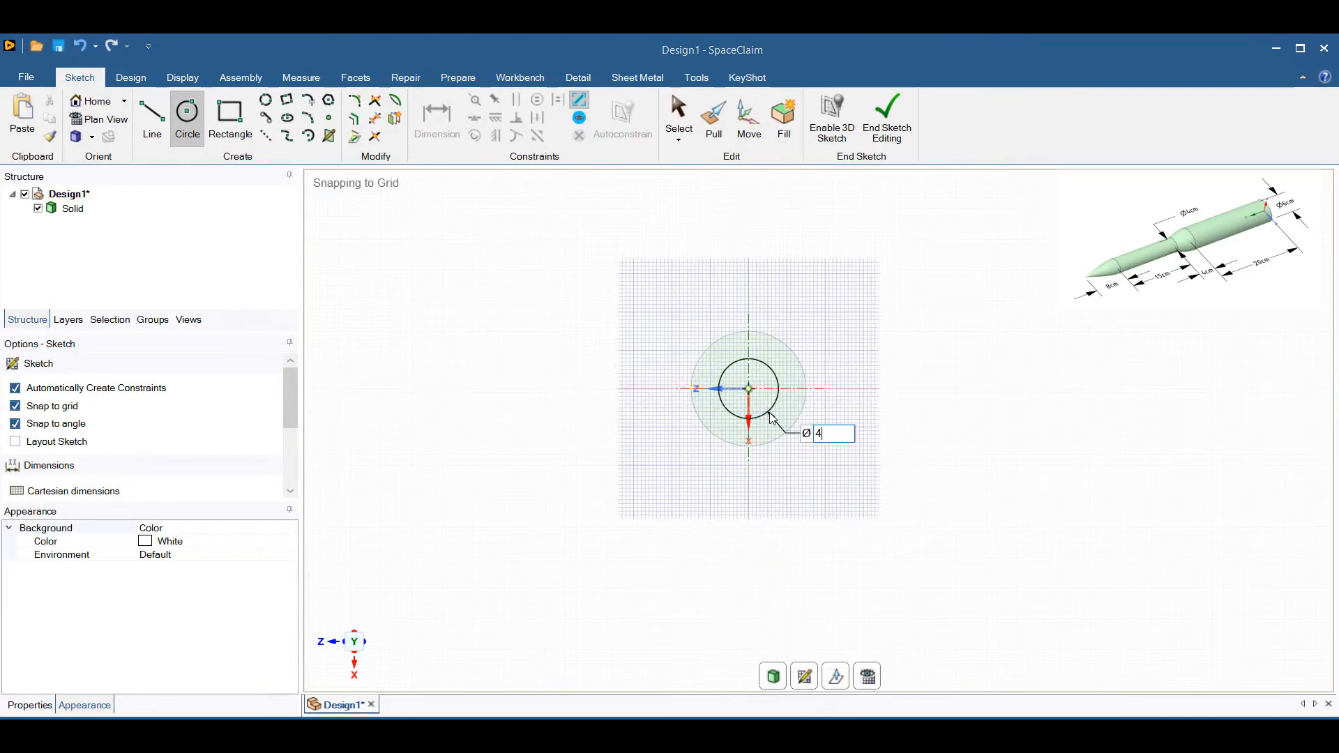
pyautogui.press('Return')
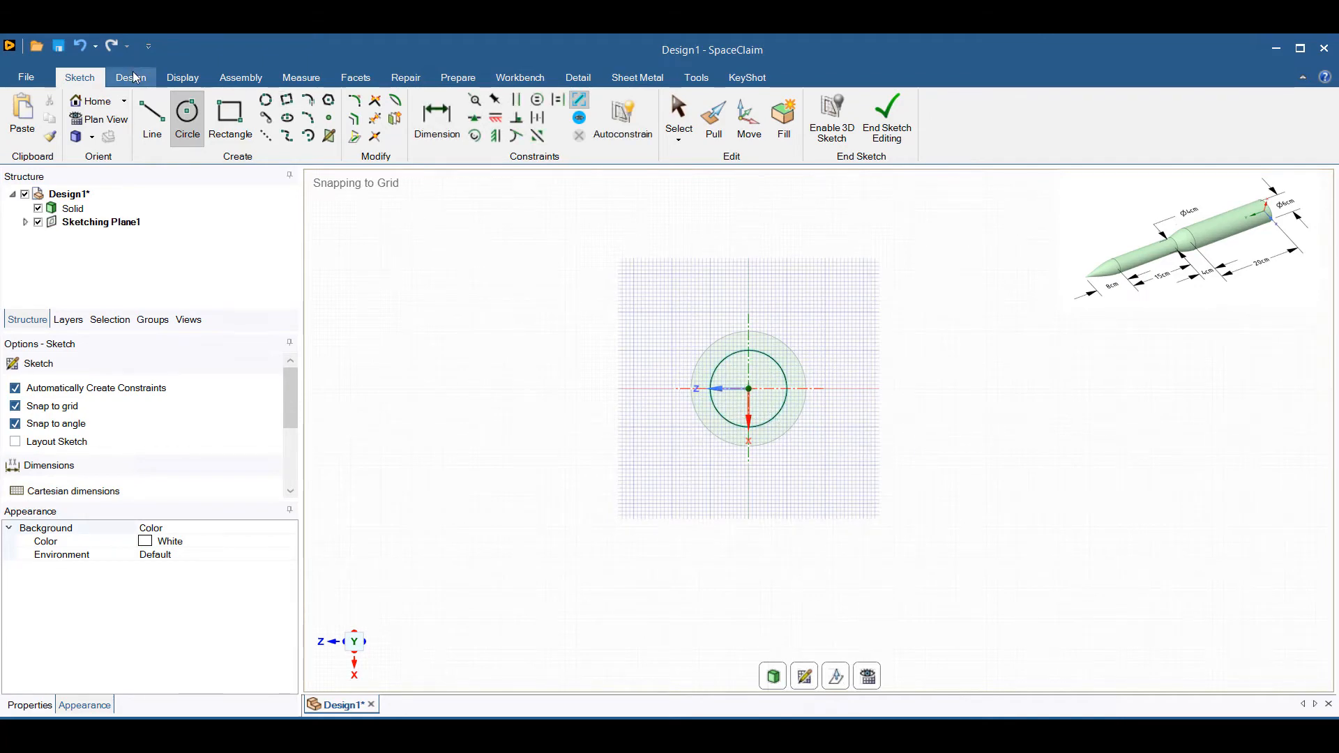
# Return to 3D mode and blend between the 4 cm circular surface and the cylinder's facing end face.
pyautogui.click(132, 77)
pyautogui.click(245, 130)
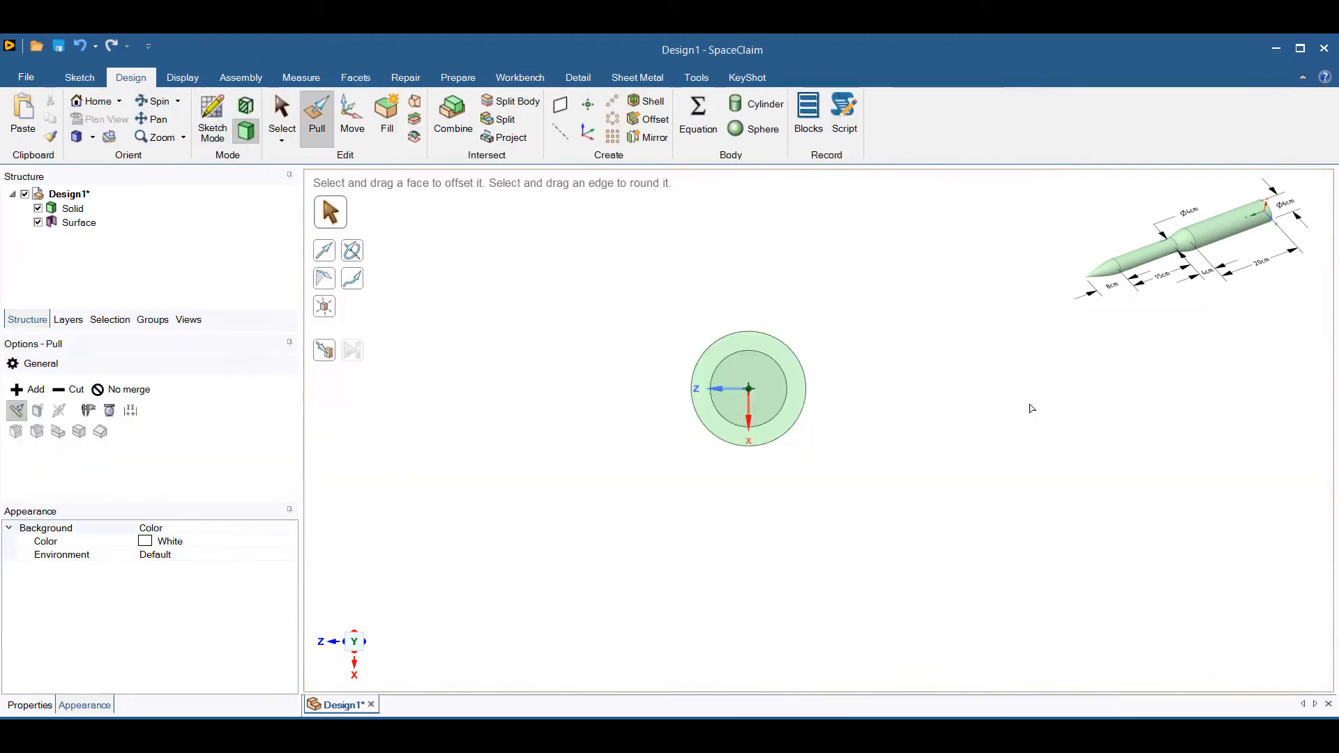
pyautogui.press('h')
pyautogui.press('s')
pyautogui.click(612, 487)
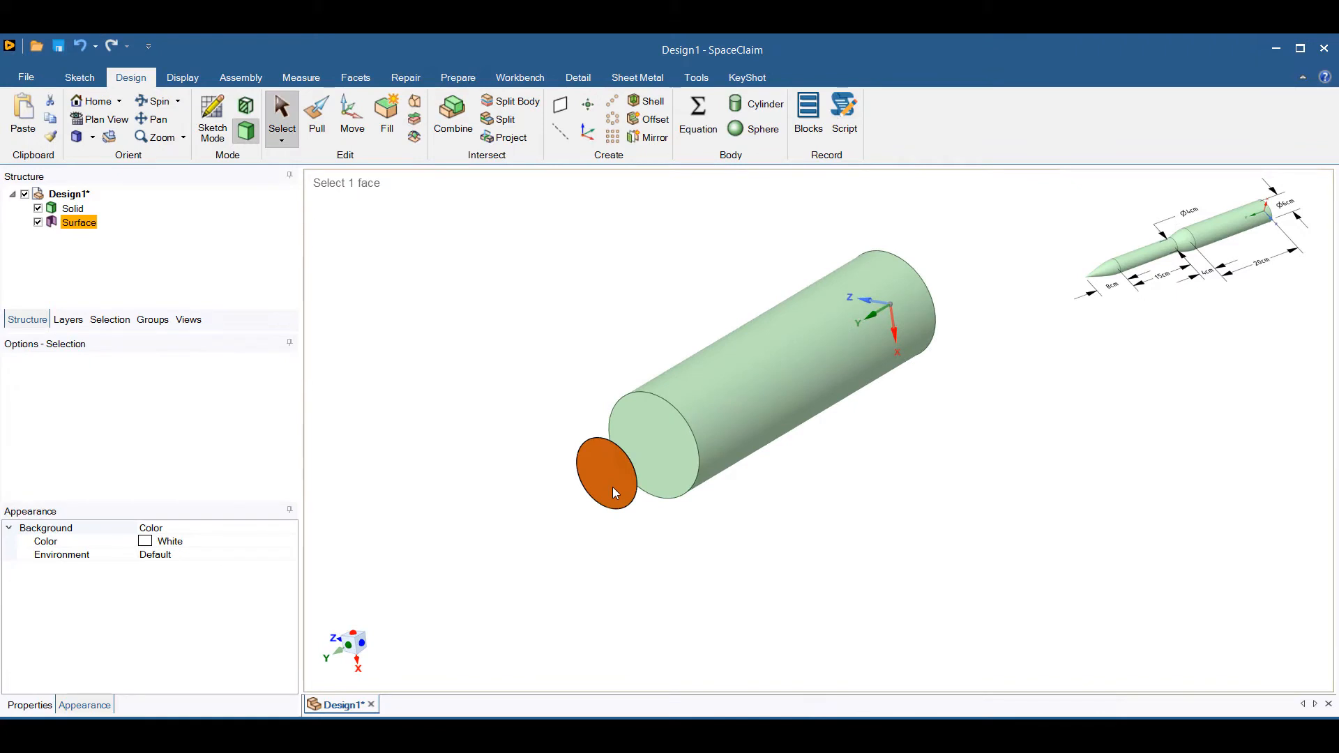
pyautogui.keyDown('ctrl'); pyautogui.click(669, 466); pyautogui.keyUp('ctrl')
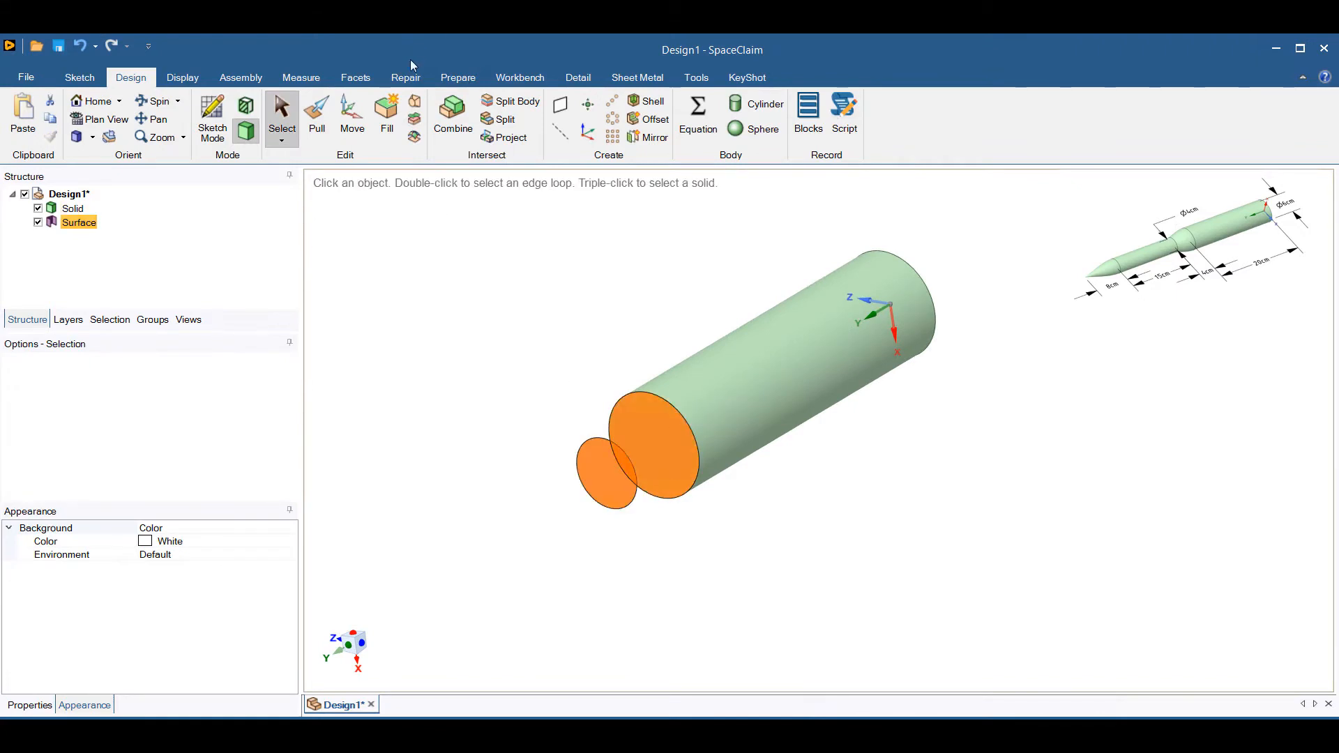
pyautogui.click(416, 103)
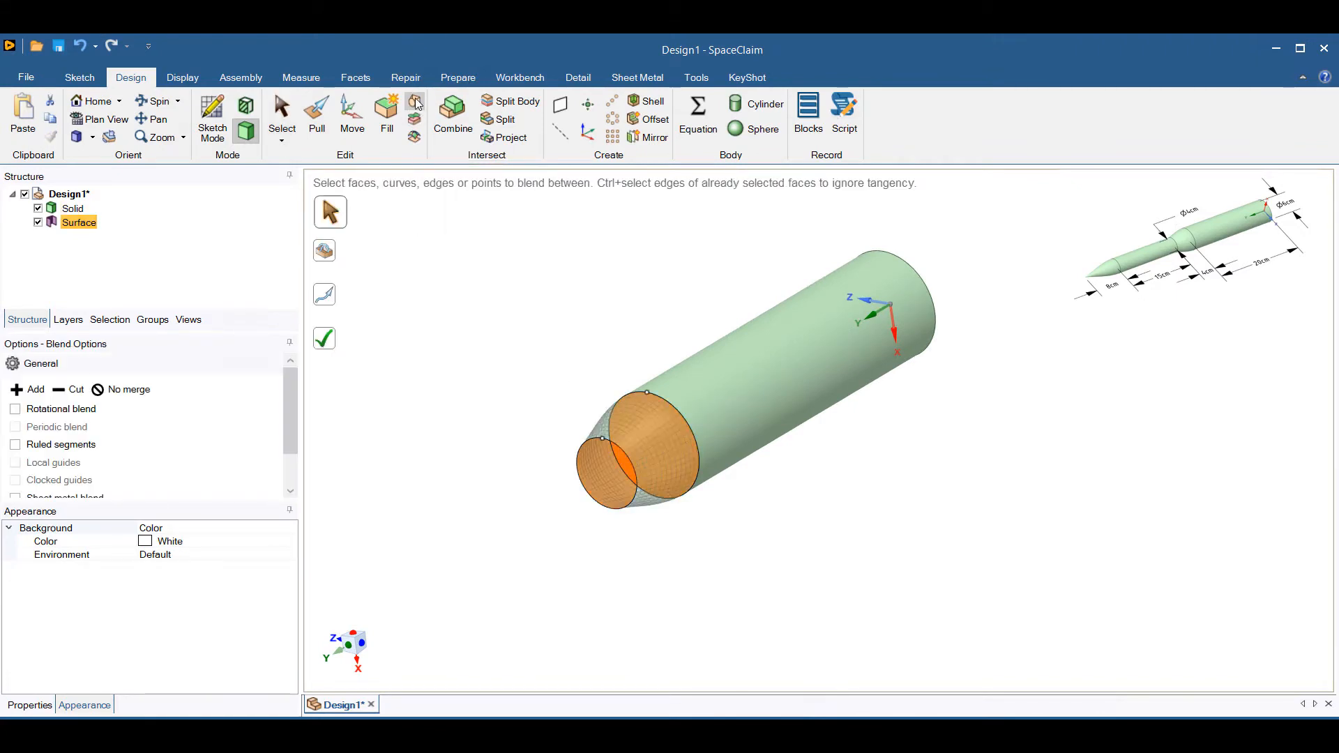
pyautogui.click(327, 341)
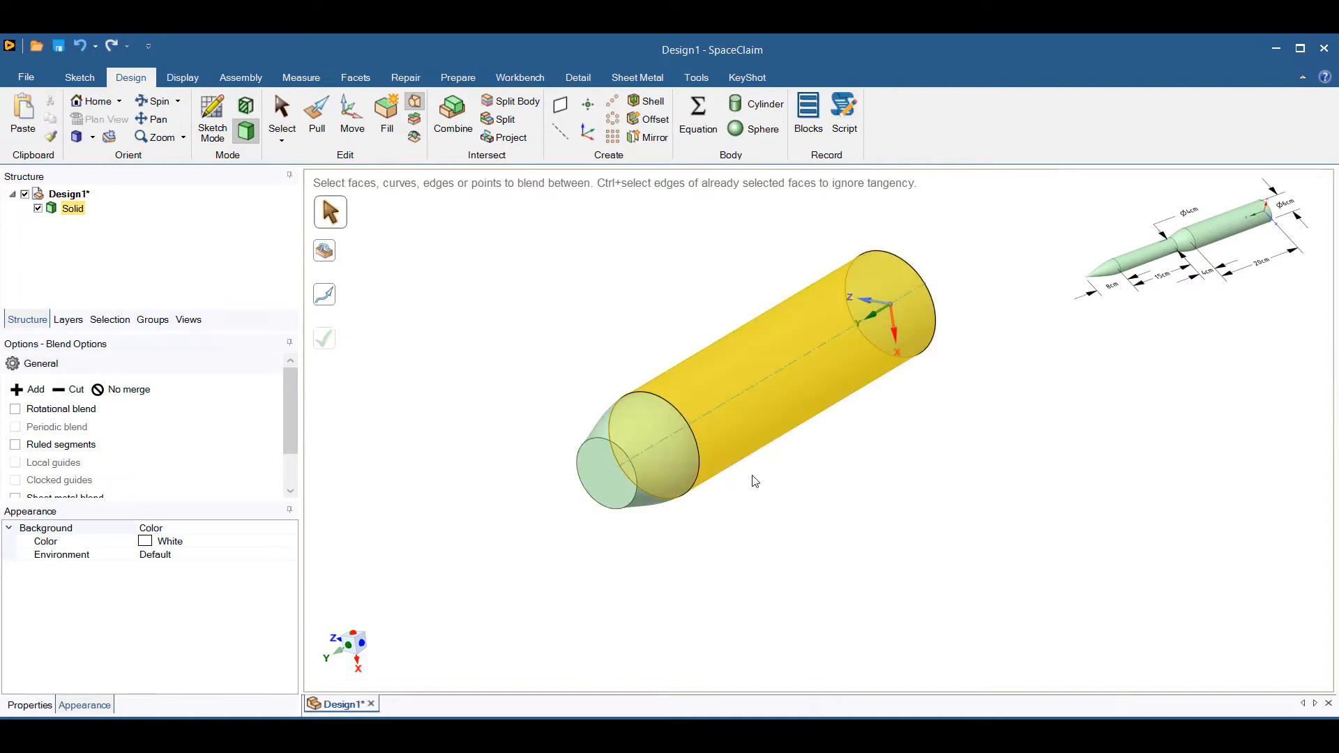
# Pull the small end face of the blended section outward by 15 cm.
pyautogui.click(605, 479)
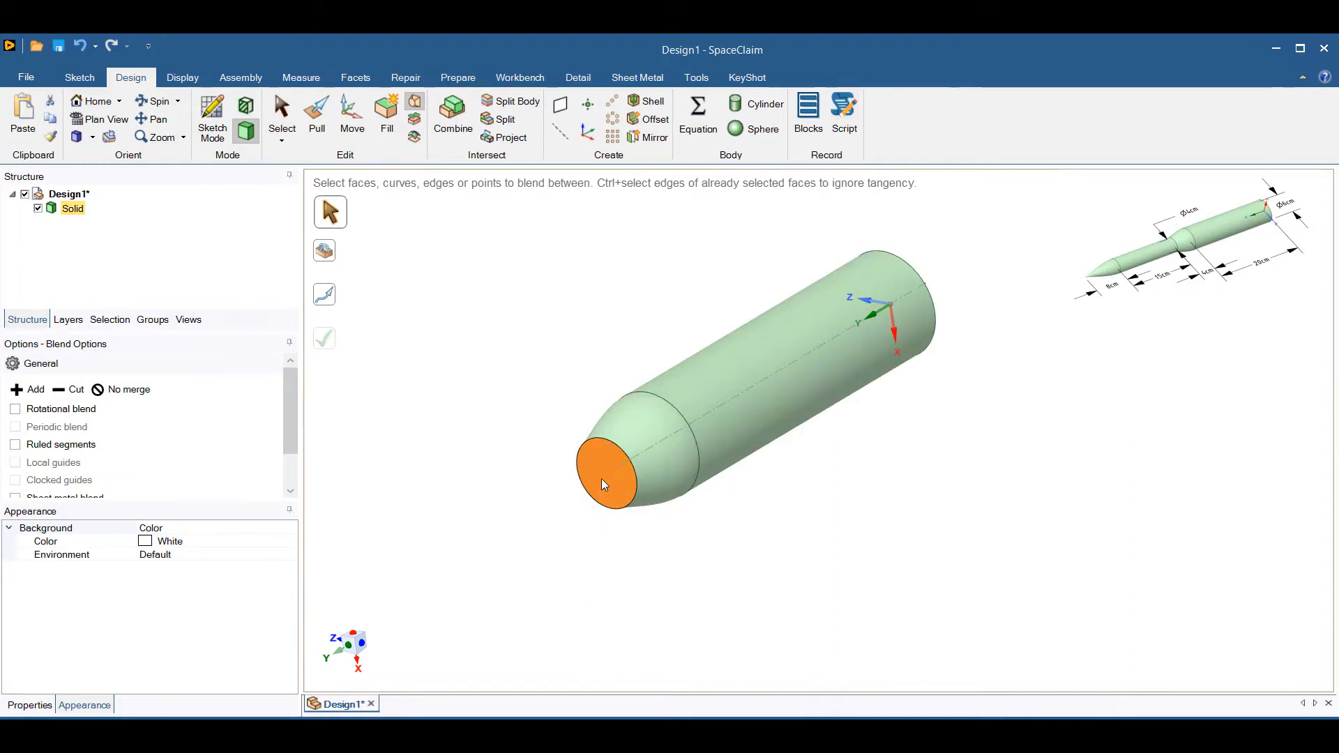
pyautogui.click(316, 114)
pyautogui.moveTo(605, 474); pyautogui.dragTo(485, 555)
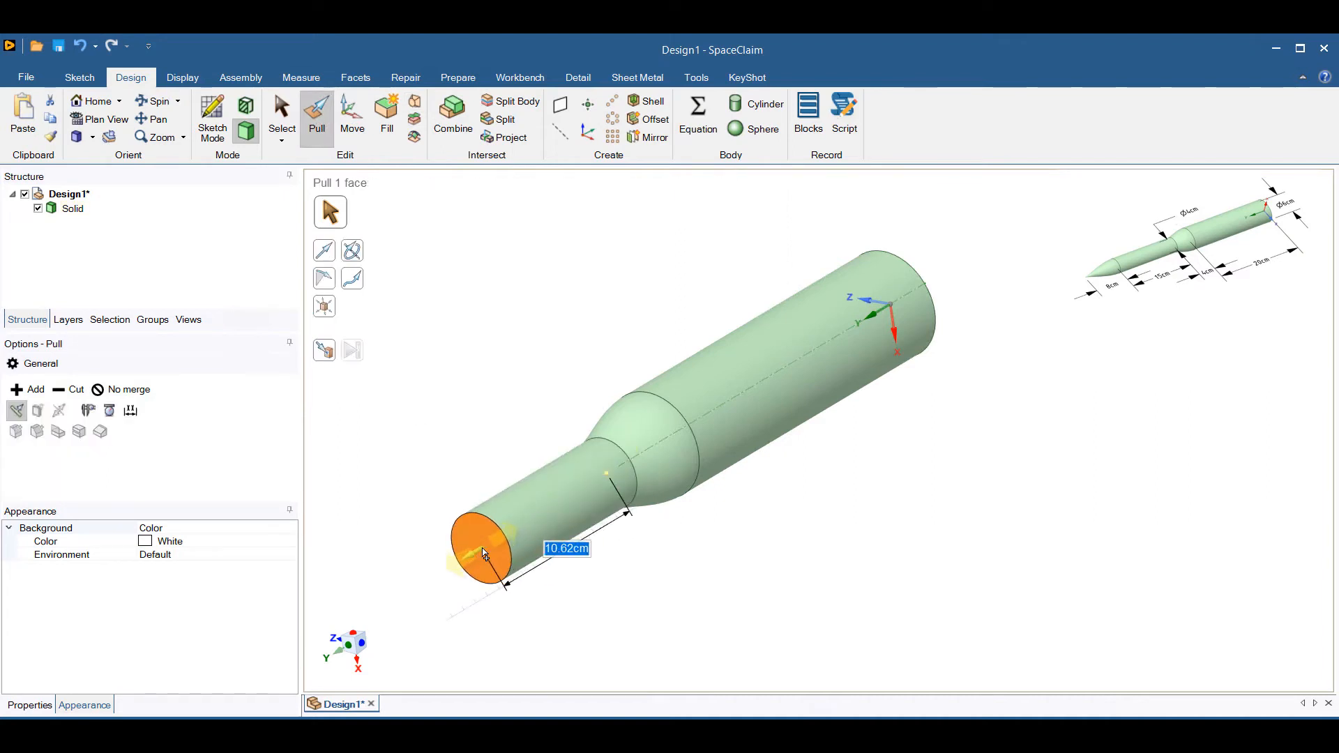
pyautogui.write('15')
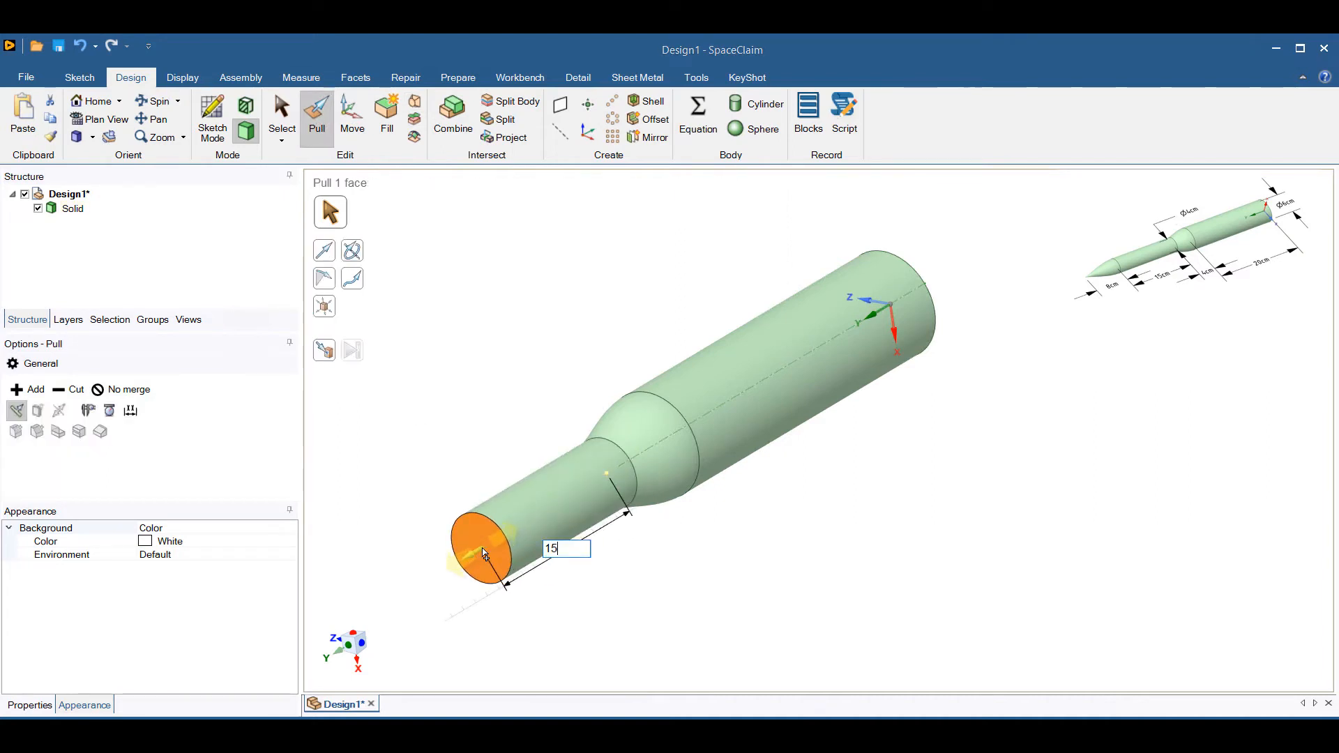
pyautogui.press('Return')
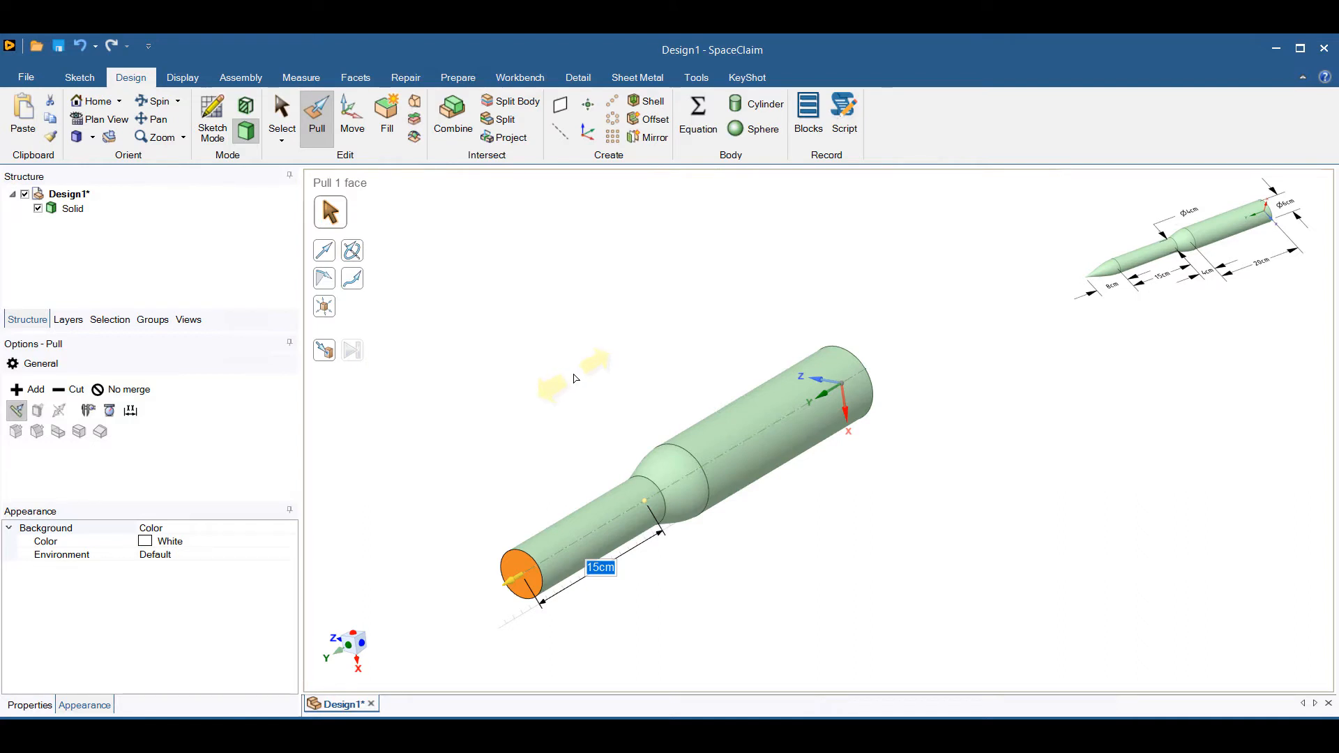
pyautogui.press('Escape')
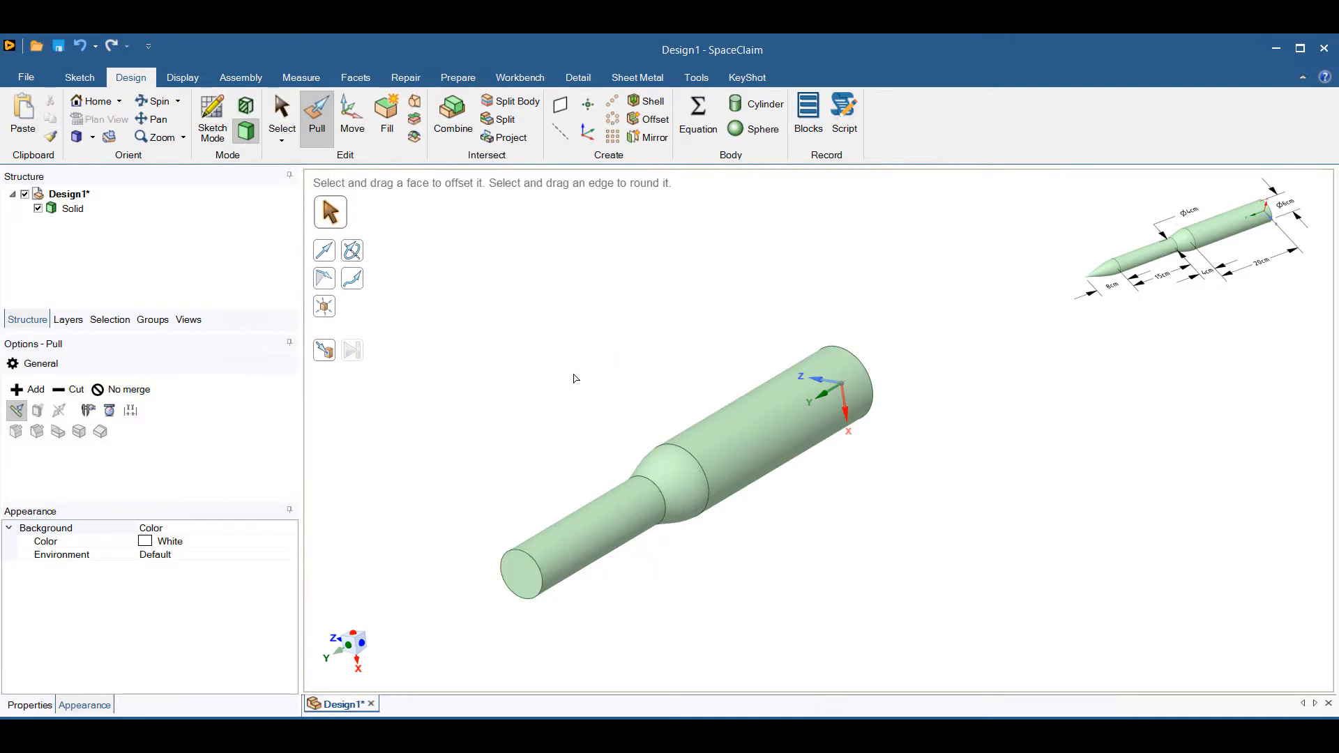
# Start a sketch on the 4 cm cylinder's free end face and move the sketch plane 8 cm outward along the axis.
pyautogui.click(524, 580)
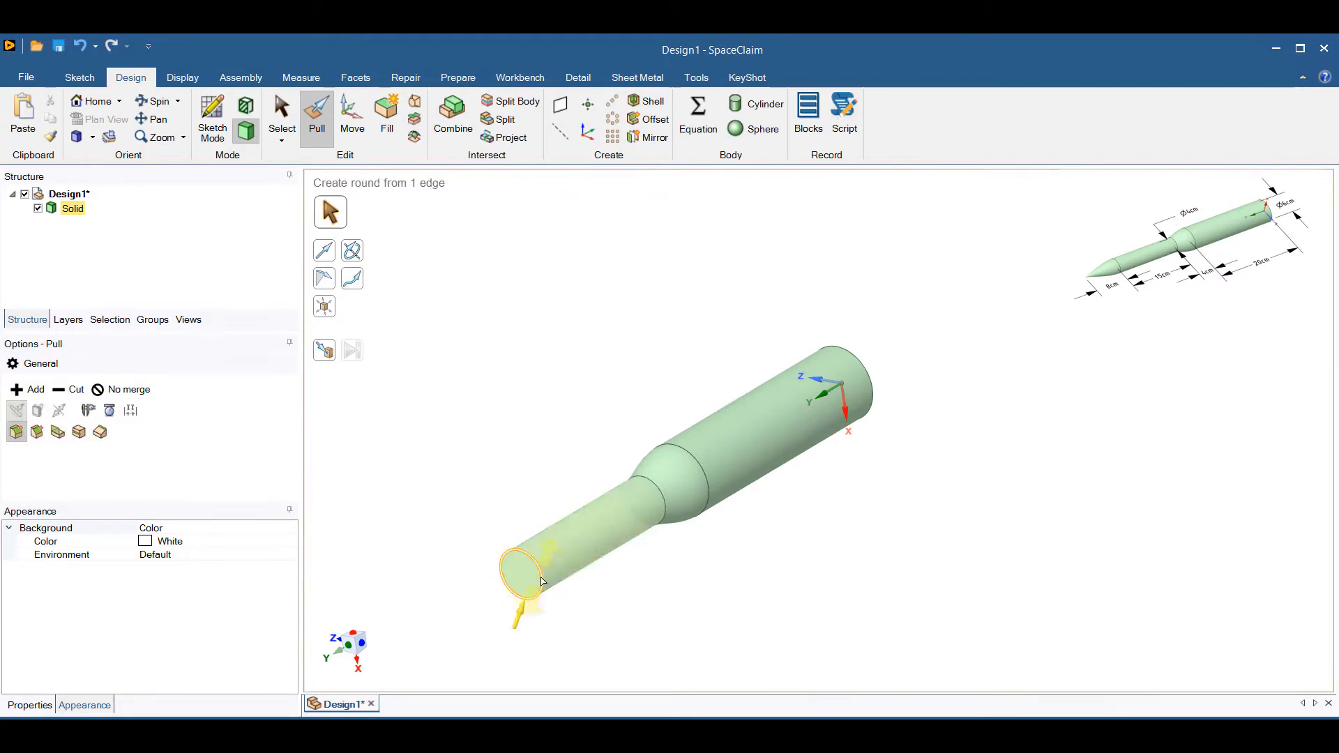
pyautogui.click(521, 579)
pyautogui.click(211, 115)
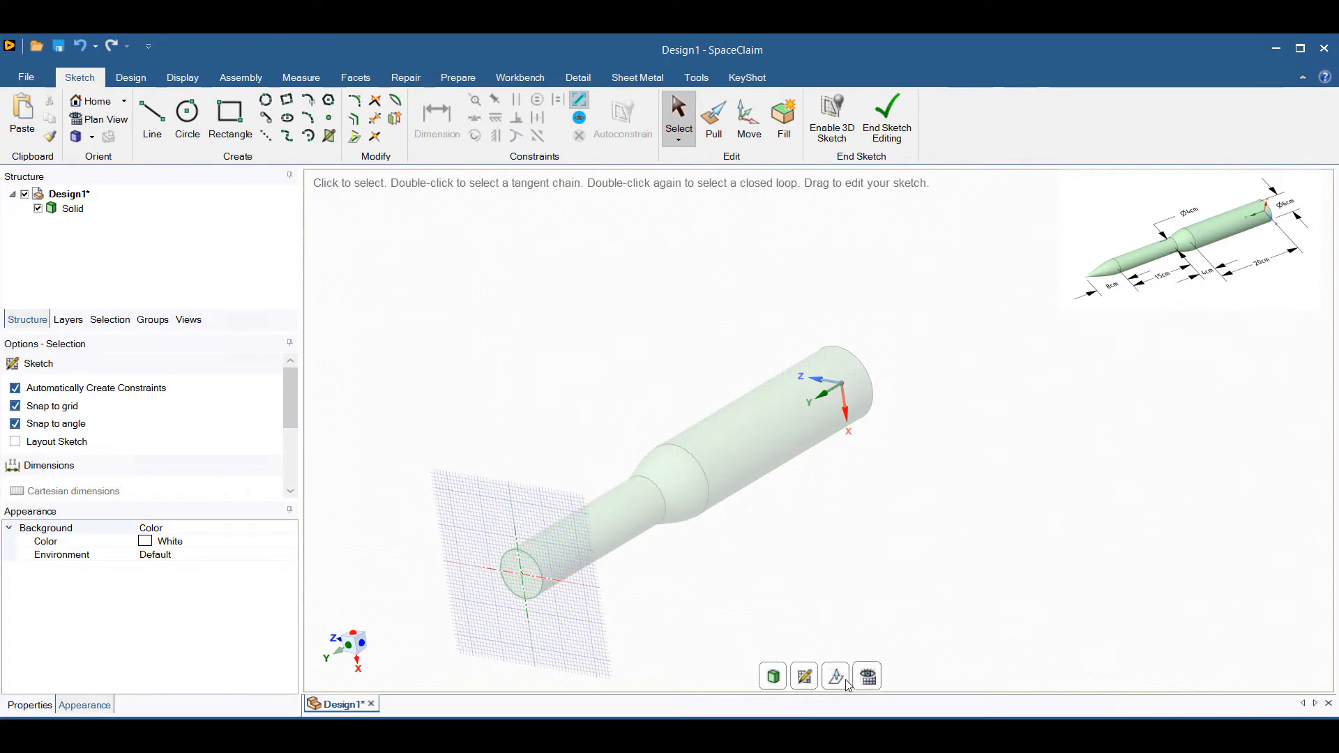
pyautogui.press('m')
pyautogui.moveTo(481, 566)
pyautogui.mouseDown()
pyautogui.moveTo(450, 585)
pyautogui.moveTo(457, 615)
pyautogui.mouseUp()
pyautogui.write('8')
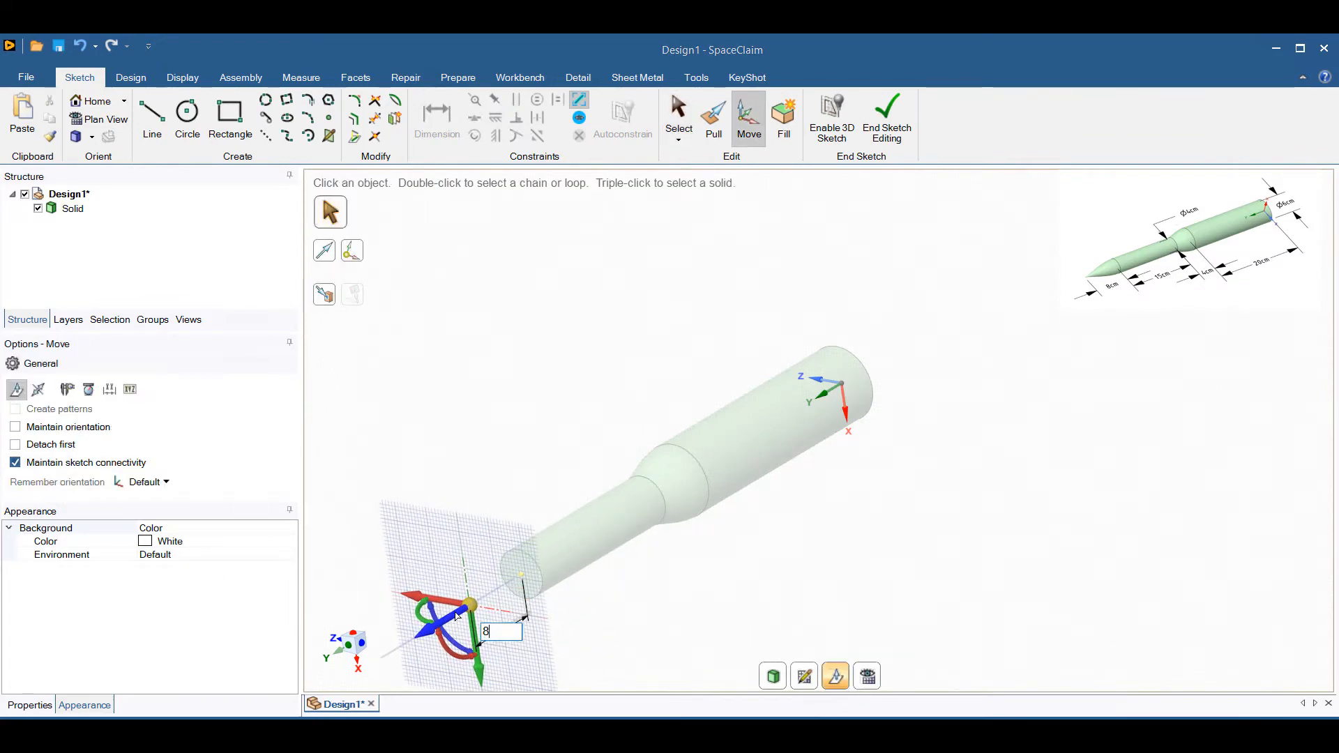
pyautogui.press('Return')
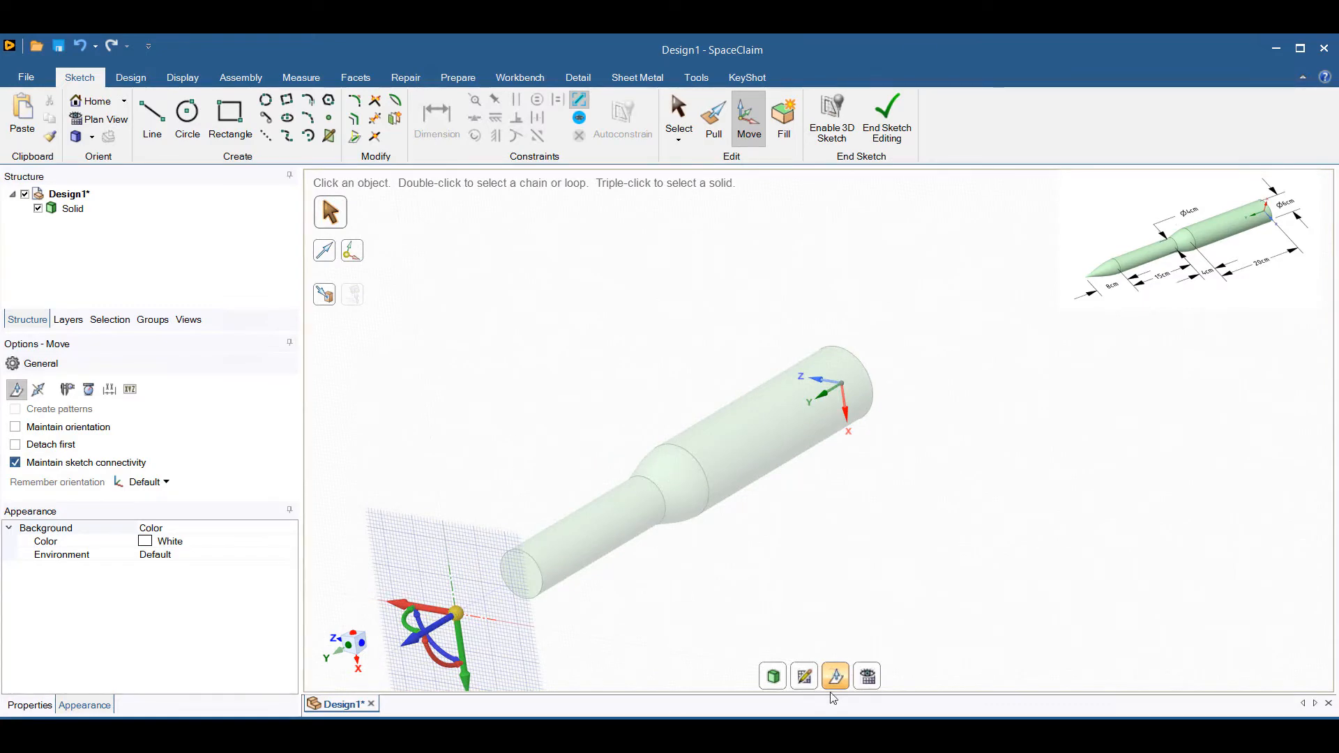
# Place a sketch point on the rocket axis at the centre of the offset plane and return to 3D mode.
pyautogui.click(868, 676)
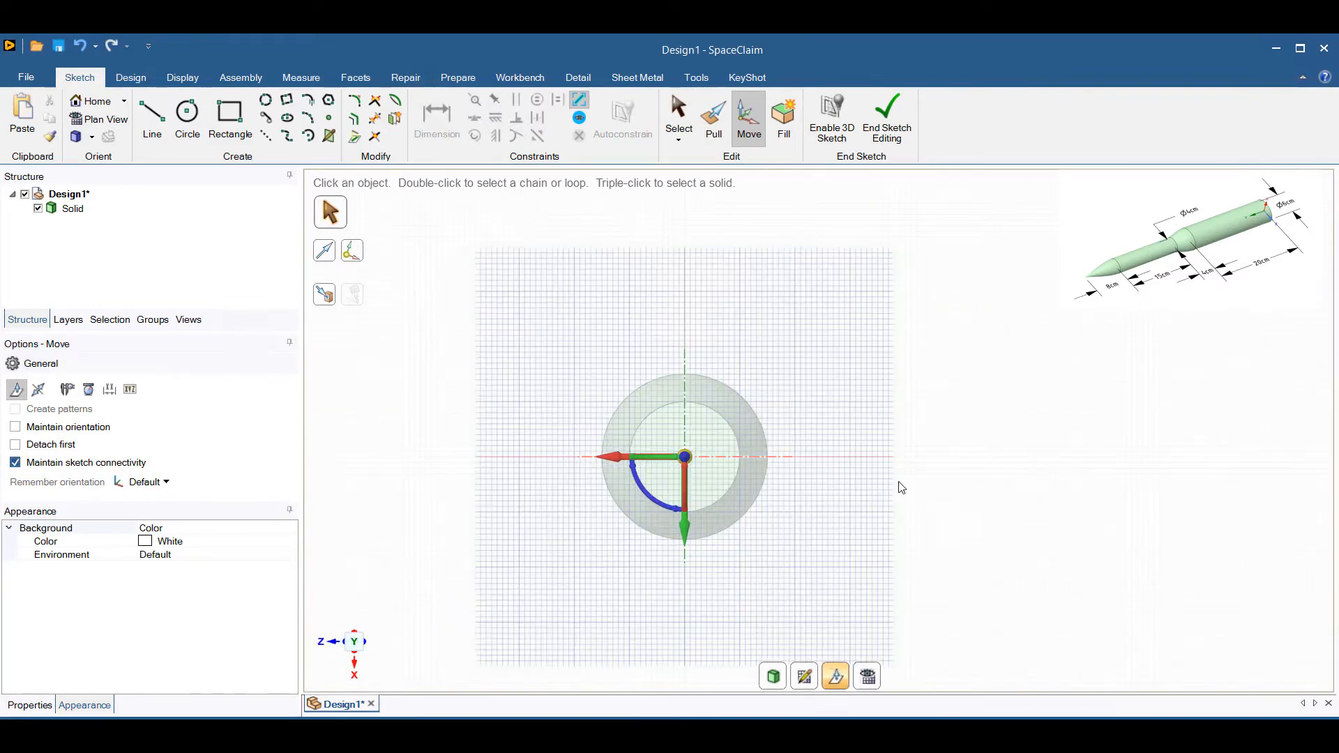
pyautogui.click(188, 122)
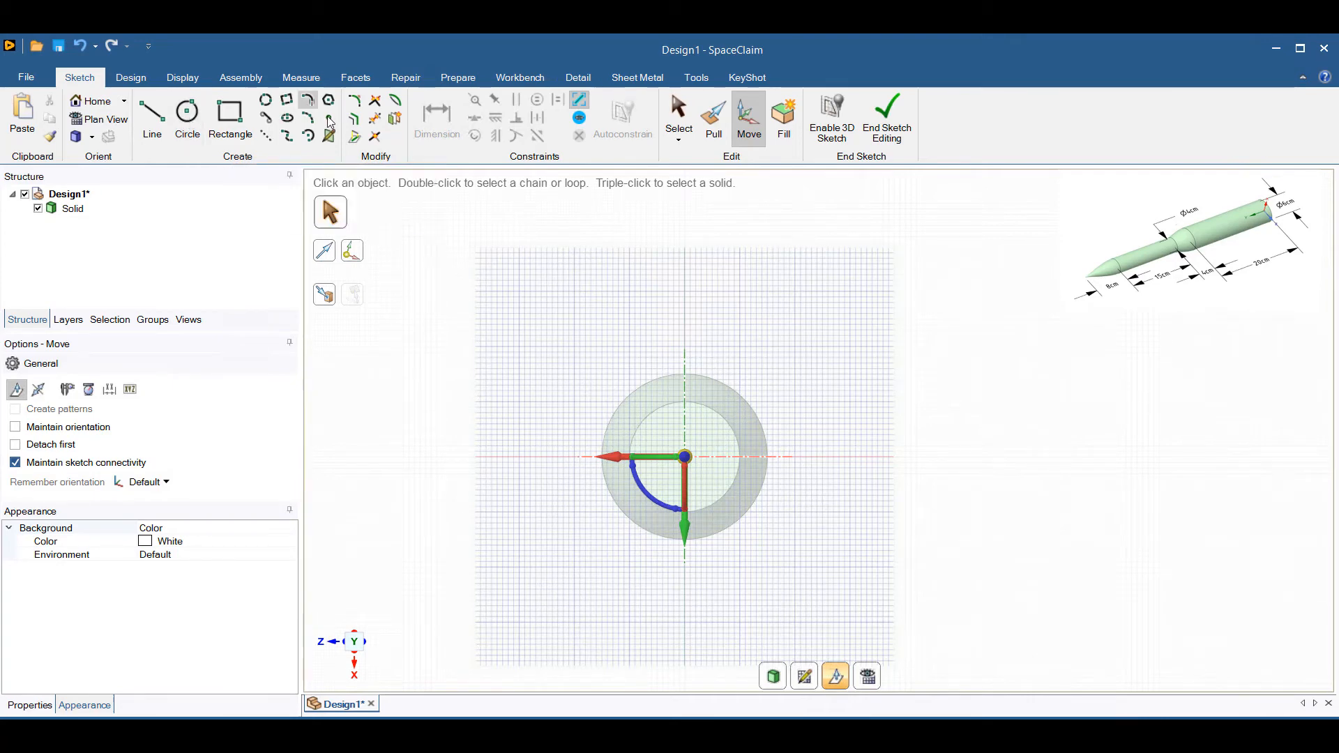
pyautogui.click(130, 77)
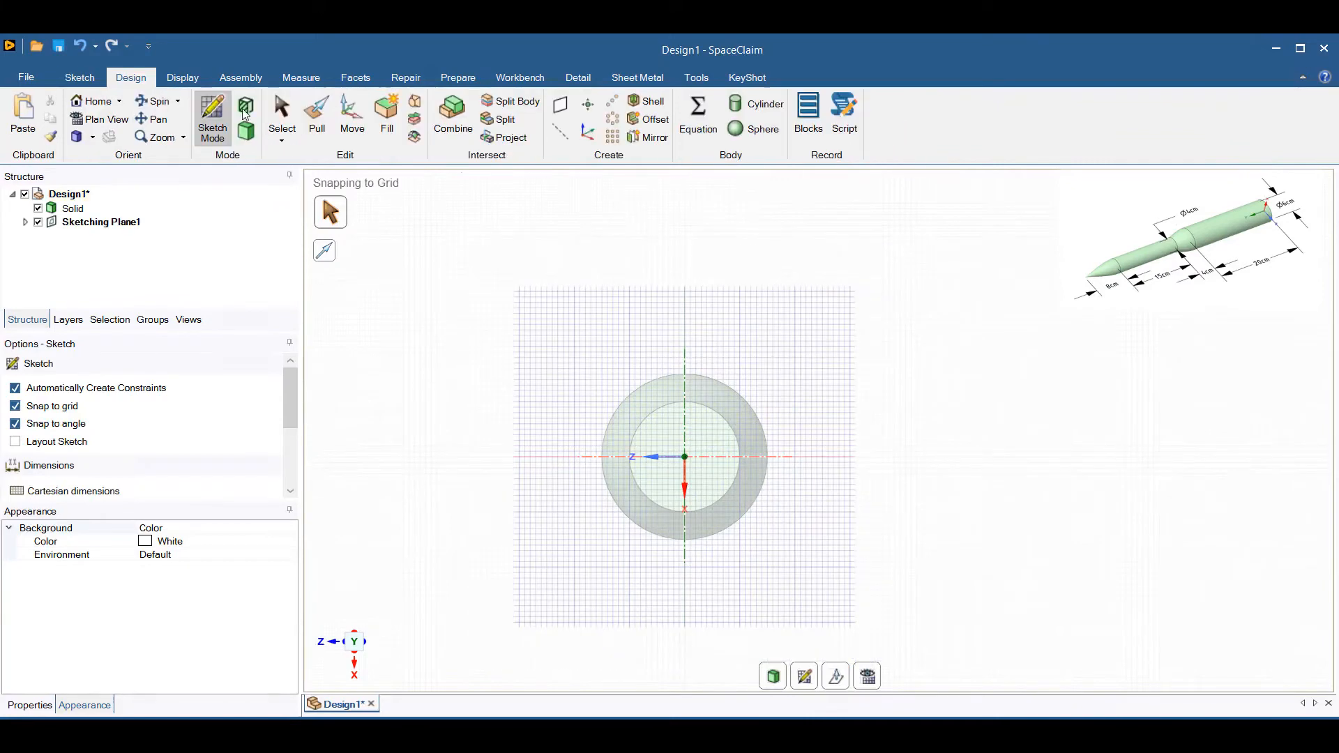
pyautogui.click(253, 138)
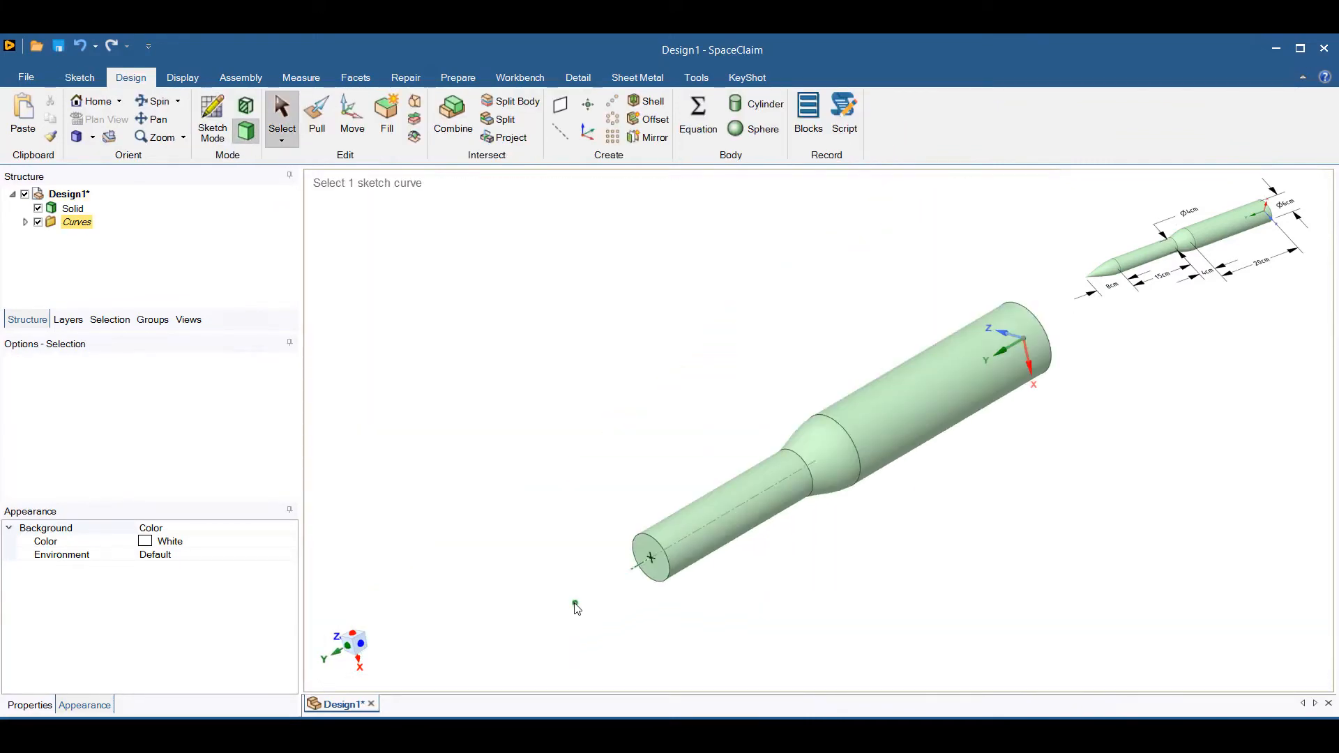
# Blend the 4 cm cylinder's end face to the axis point to form the pointed nose.
pyautogui.click(654, 573)
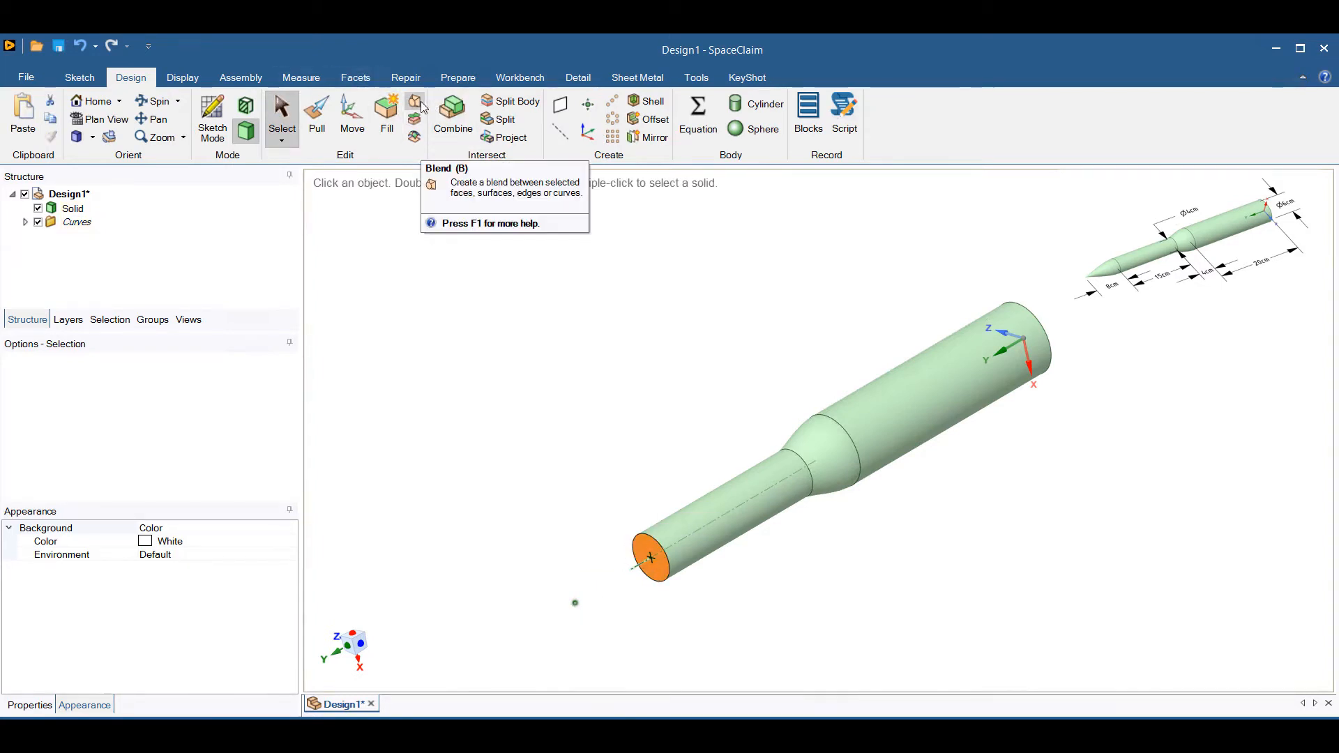
pyautogui.click(416, 102)
pyautogui.keyDown('ctrl'); pyautogui.click(575, 602); pyautogui.keyUp('ctrl')
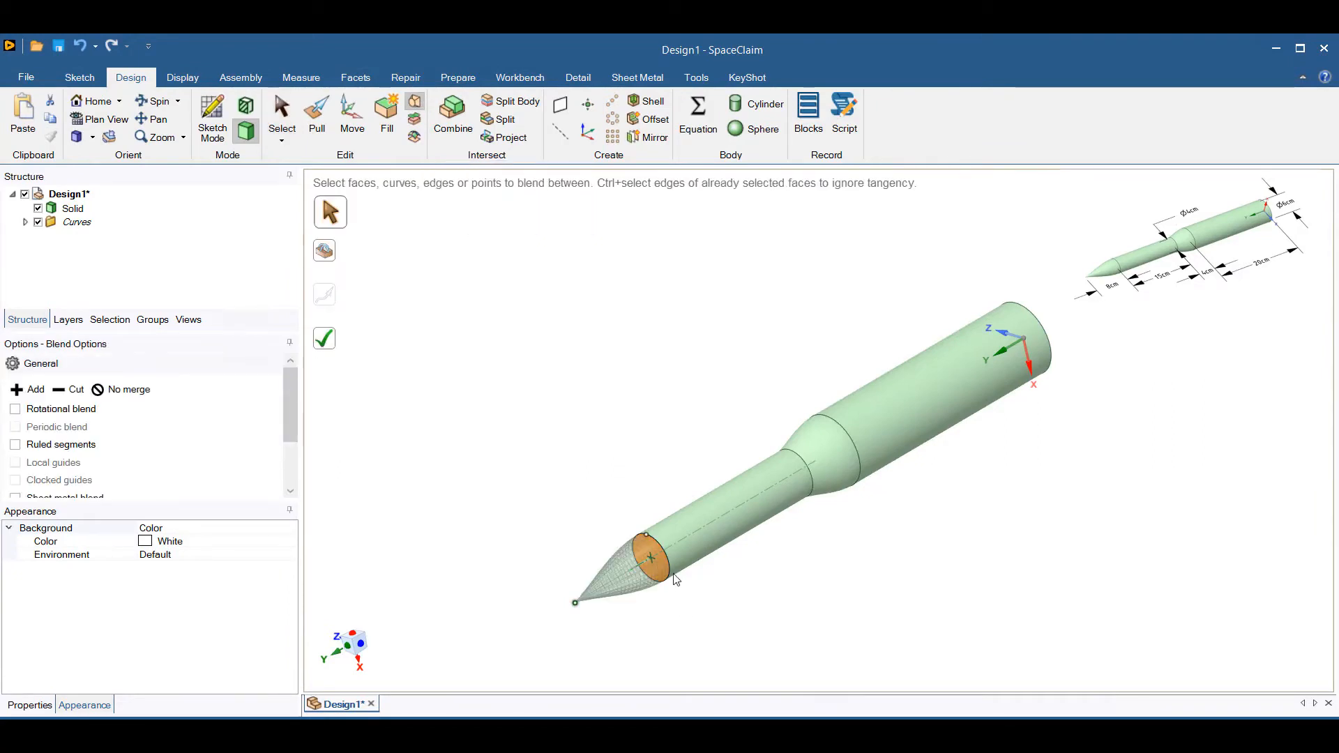
pyautogui.click(326, 341)
# Rename the solid as Rocket and delete the leftover Curves group.
pyautogui.click(74, 210)
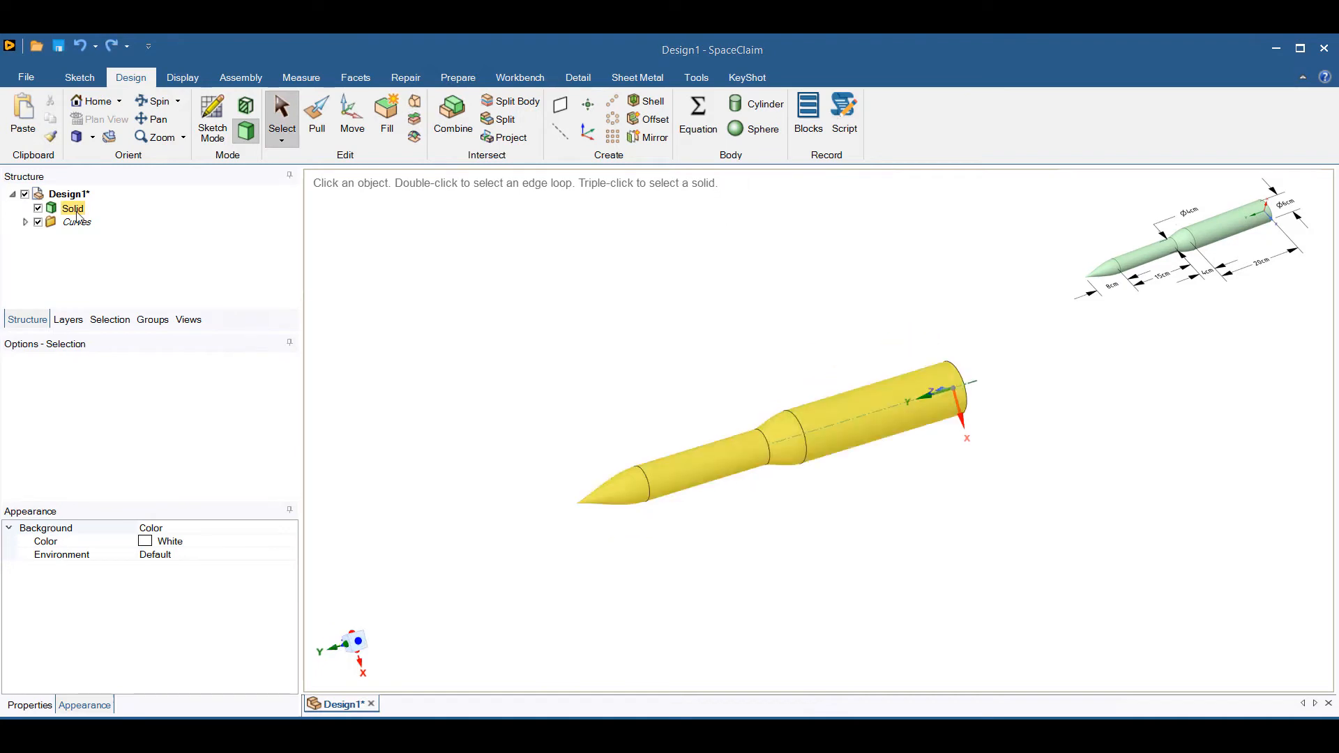
pyautogui.rightClick(73, 211)
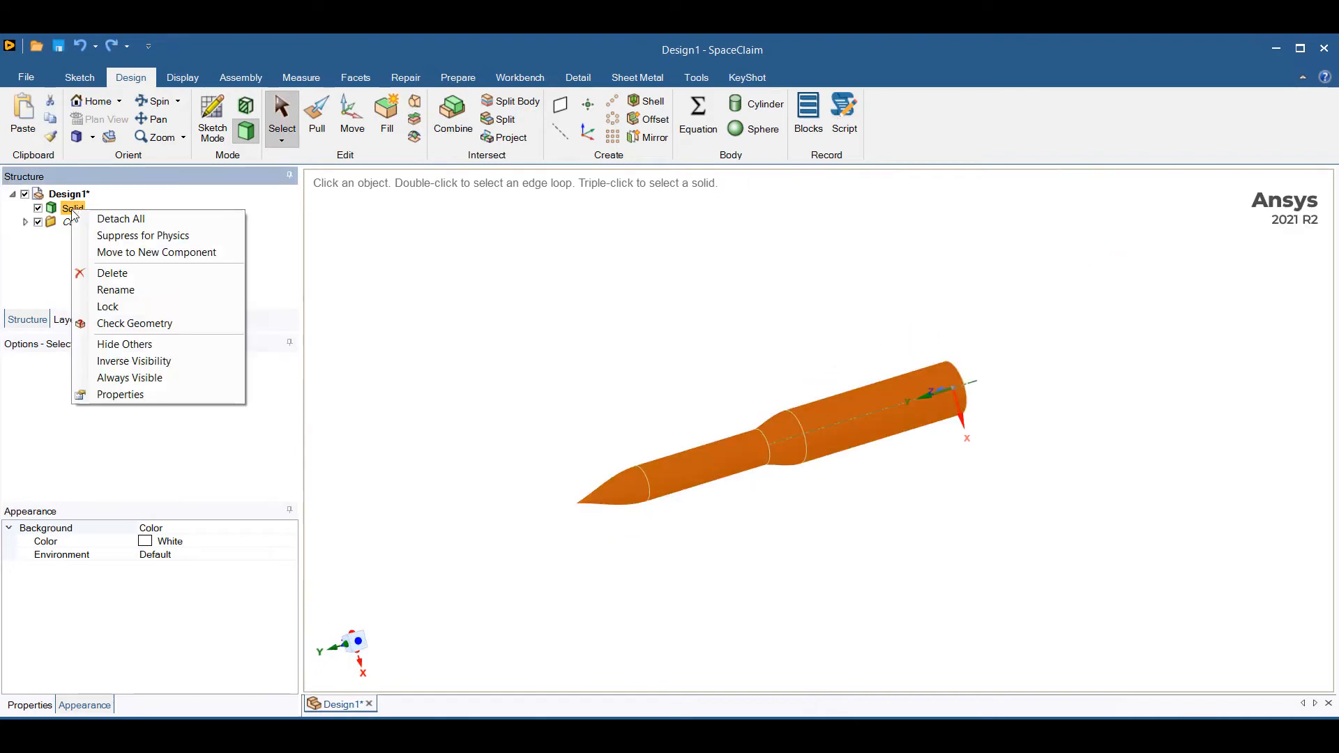
pyautogui.click(130, 290)
pyautogui.write('Rocket')
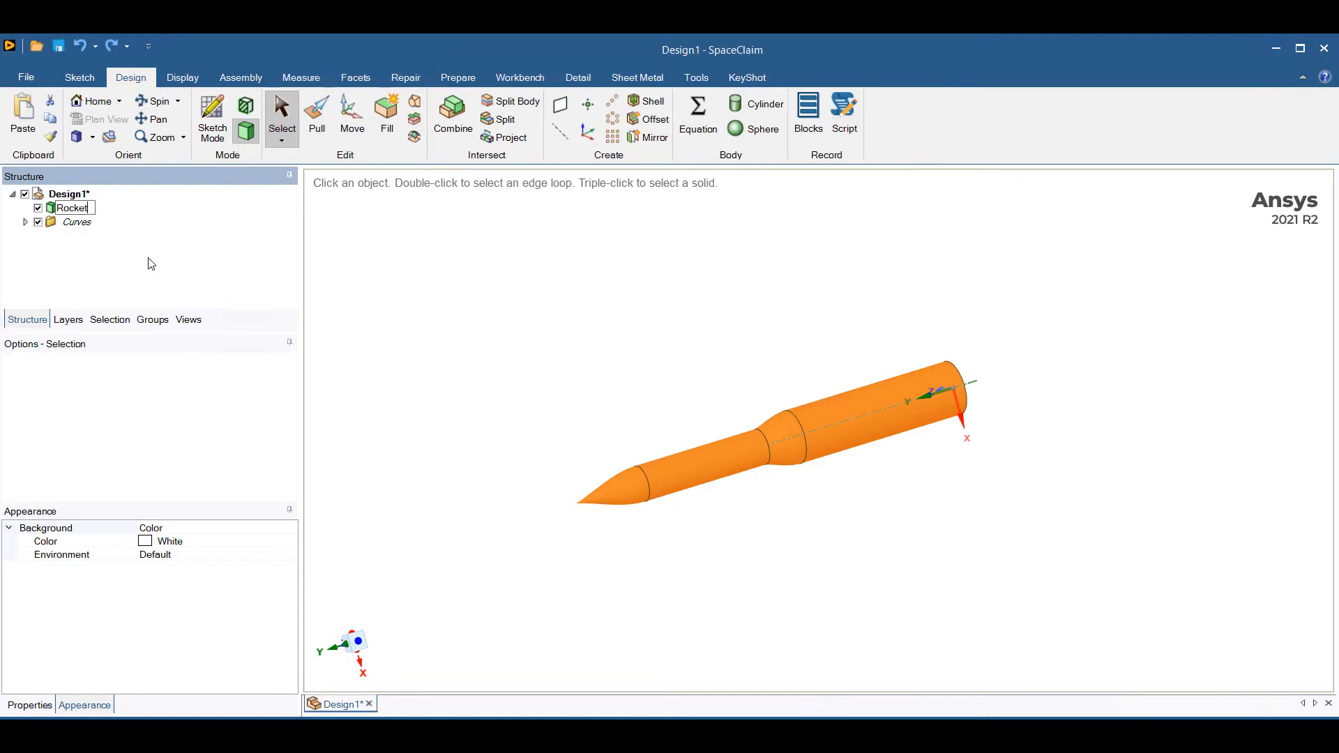
pyautogui.click(79, 224)
pyautogui.press('Delete')
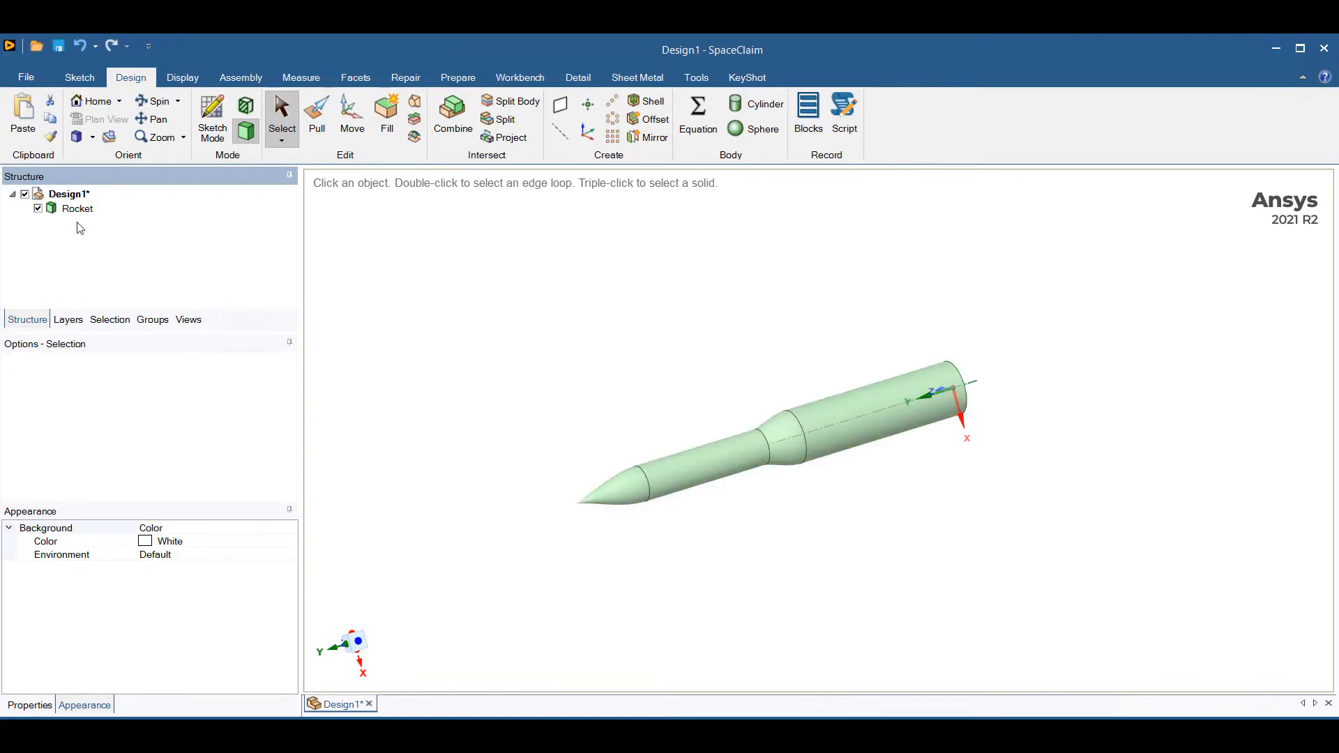
pyautogui.moveTo(514, 341); pyautogui.dragTo(440, 328, button='middle')
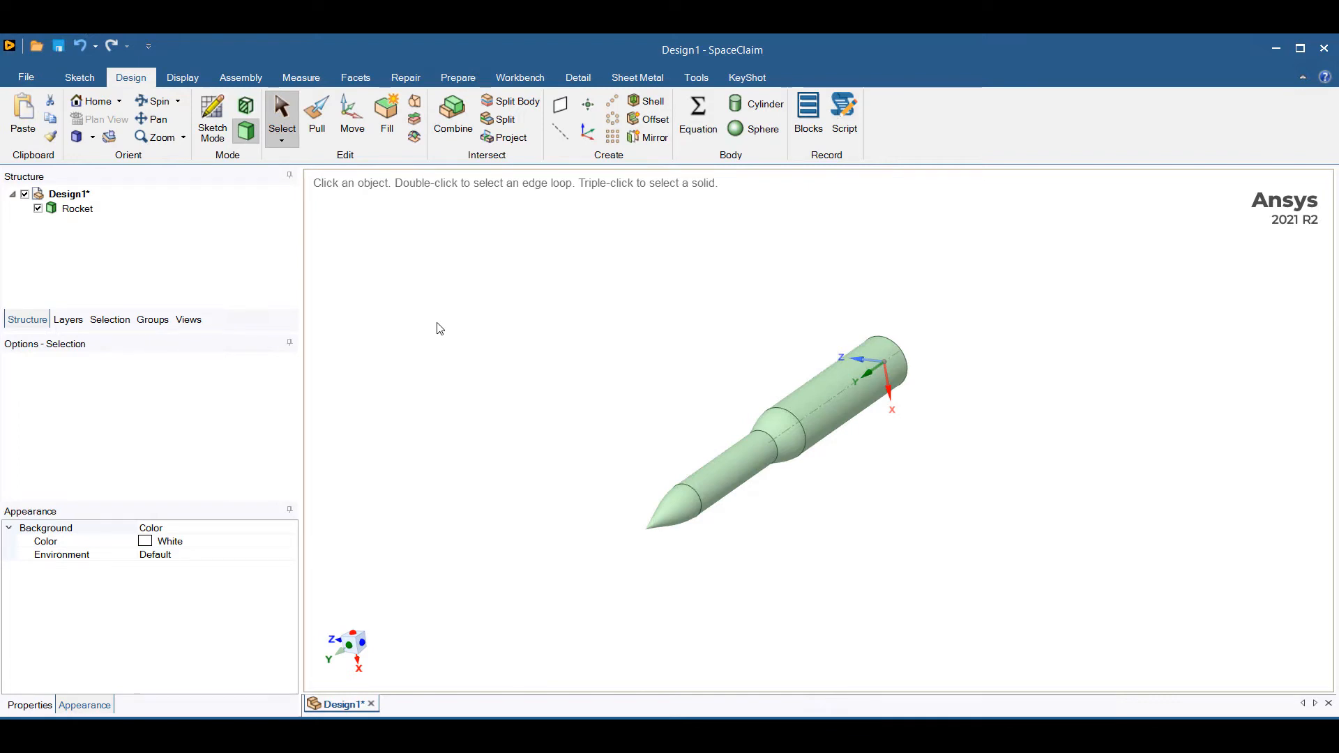
# Start a cylindrical enclosure around the Rocket body and orient it along the rocket's lengthwise axis.
pyautogui.click(461, 76)
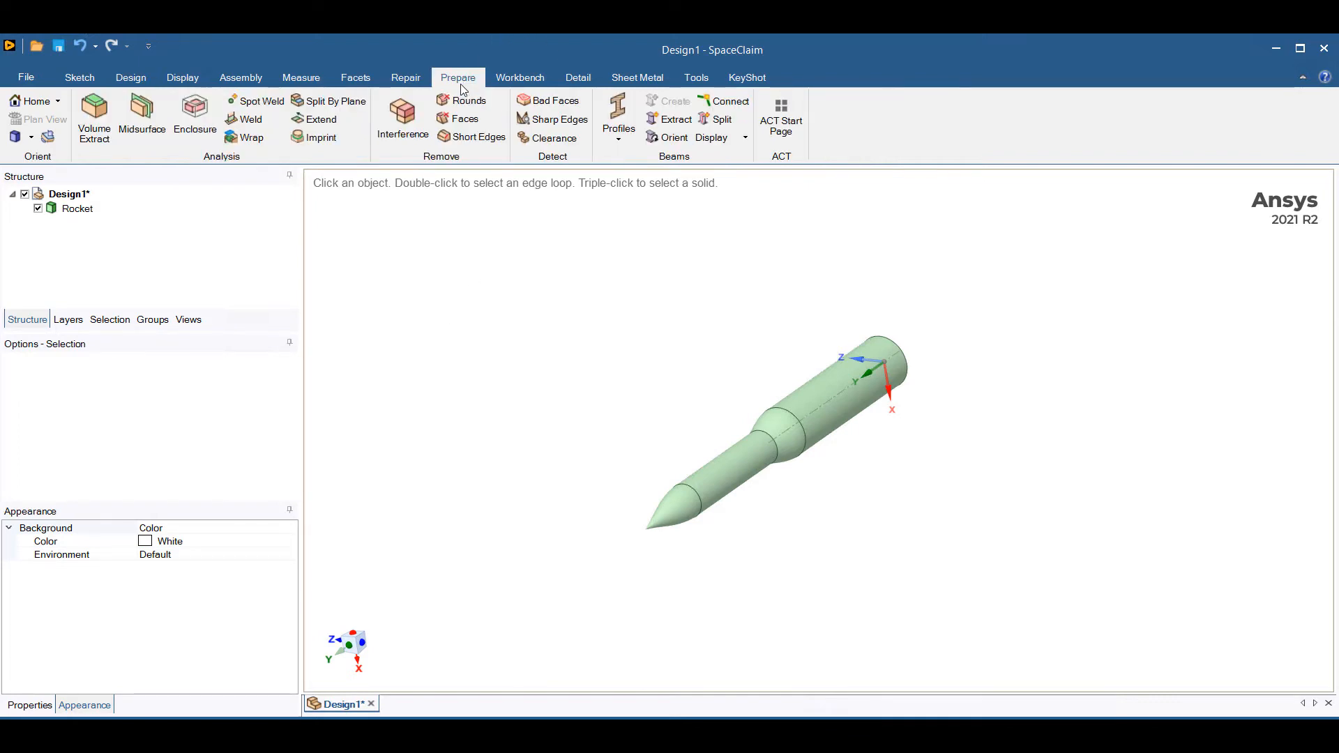
pyautogui.click(198, 125)
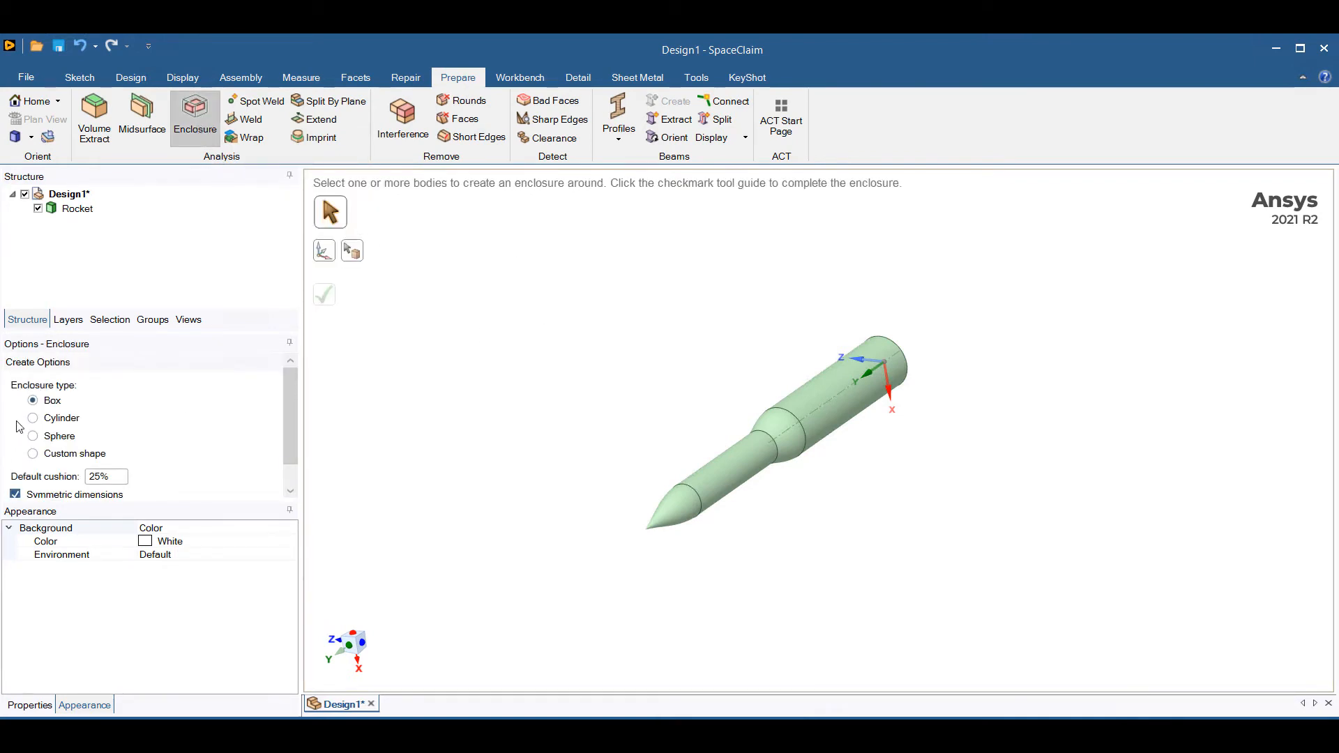
pyautogui.click(66, 421)
pyautogui.click(835, 401)
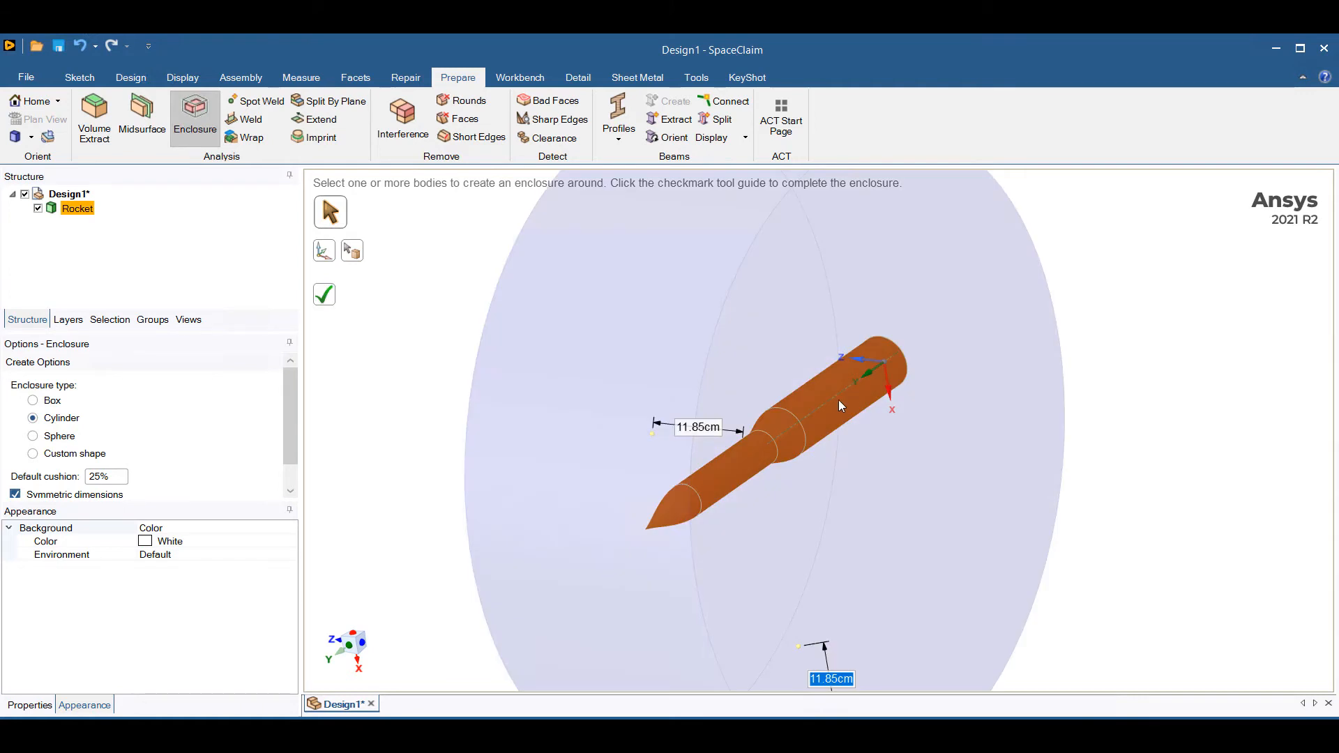
pyautogui.click(323, 254)
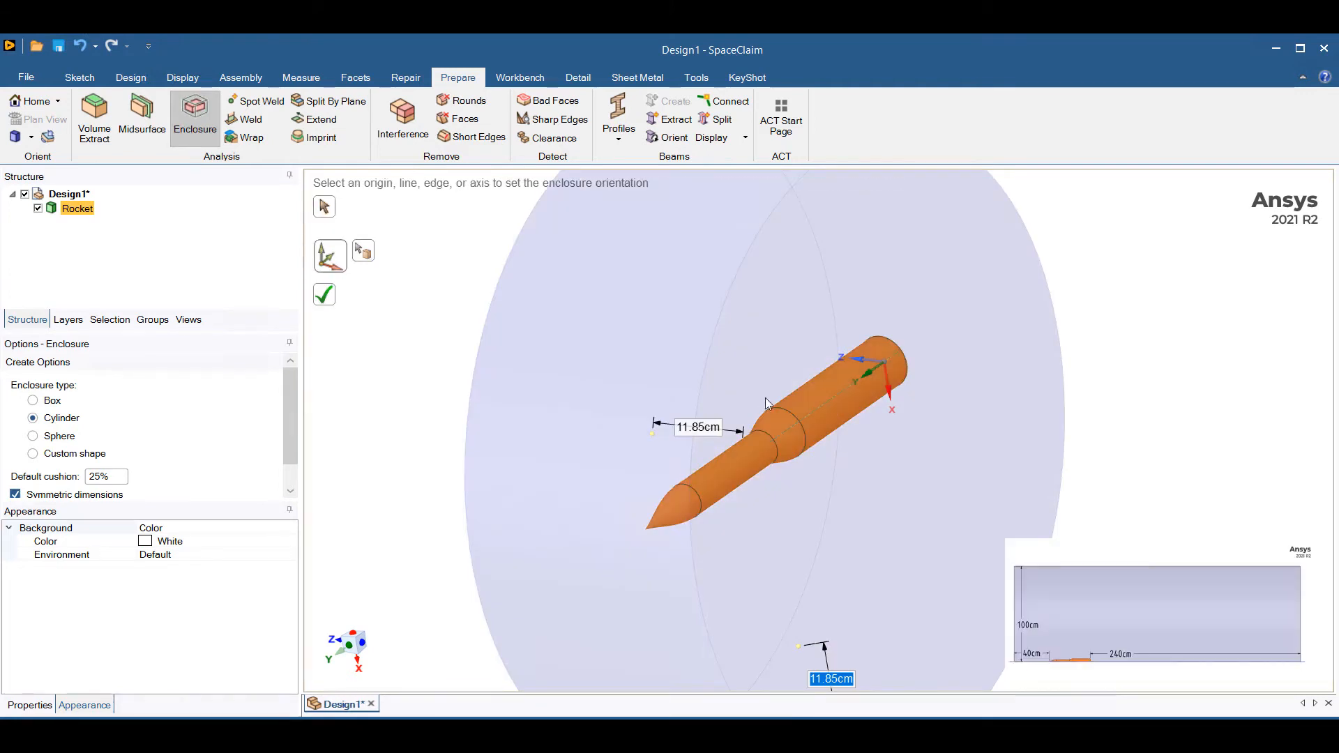
pyautogui.click(864, 374)
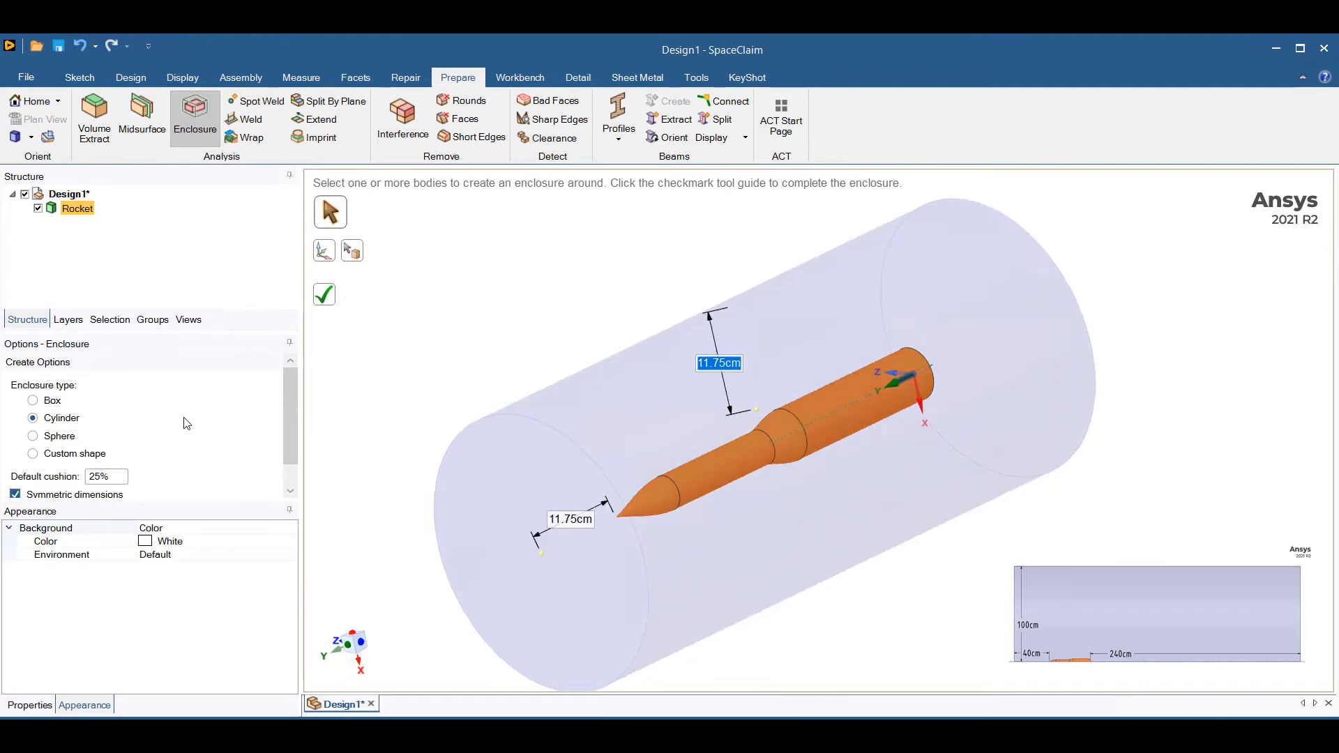
# Turn off symmetric dimensions and set the enclosure's radial clearance to 100 cm and its clearance behind the rocket's base to 240 cm.
pyautogui.scroll(-1, 186, 423)
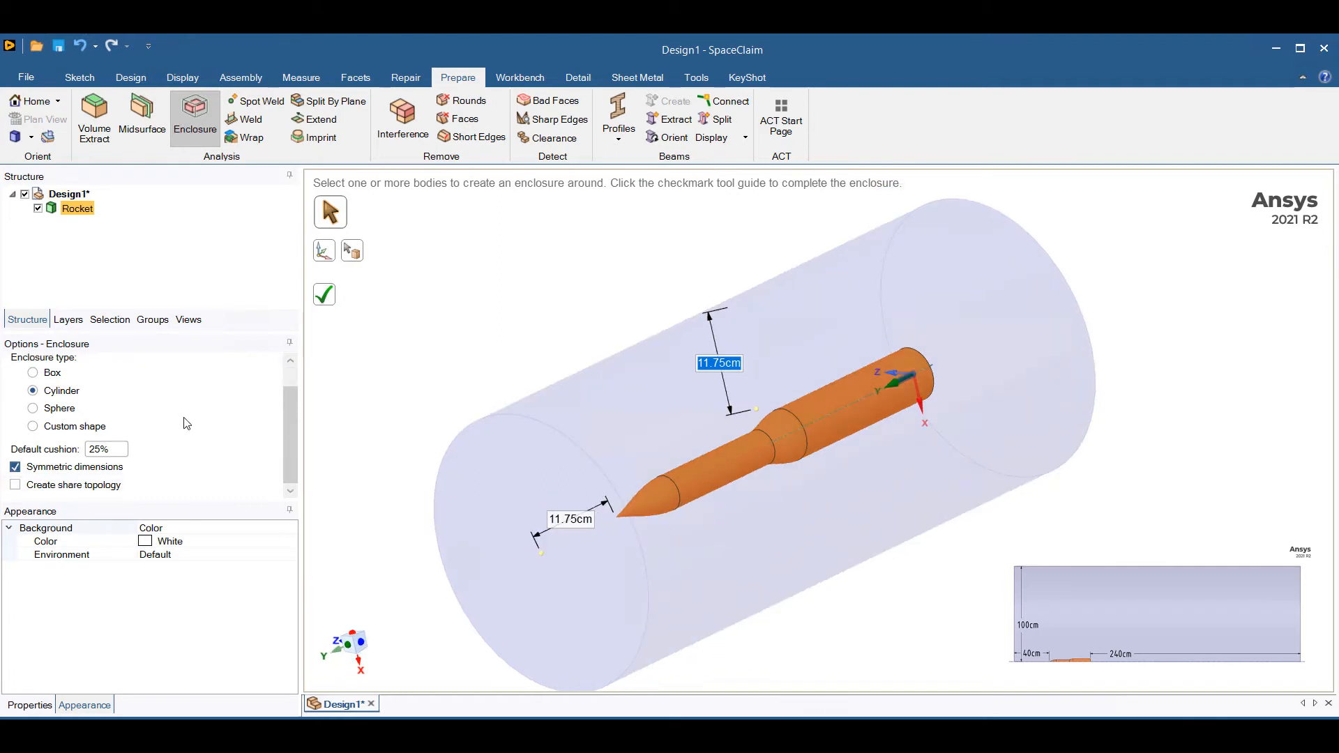
pyautogui.click(15, 468)
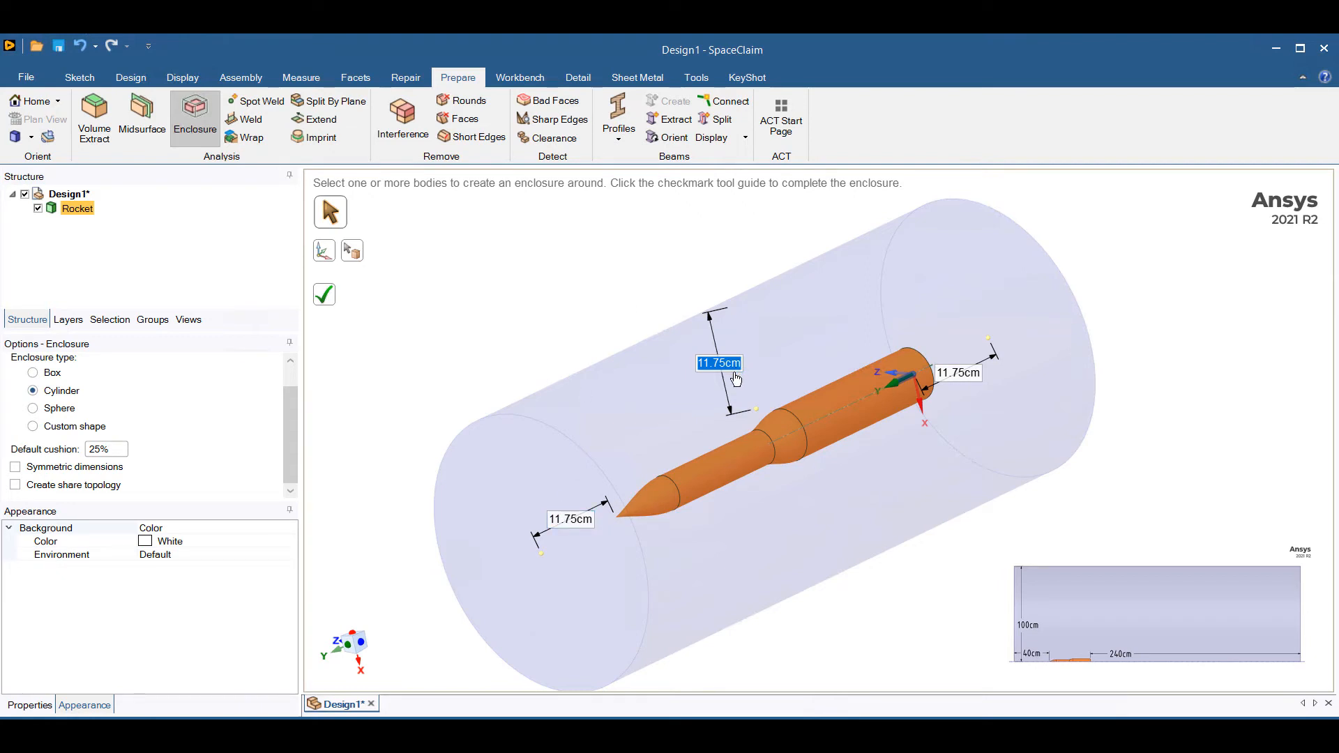
pyautogui.write('100')
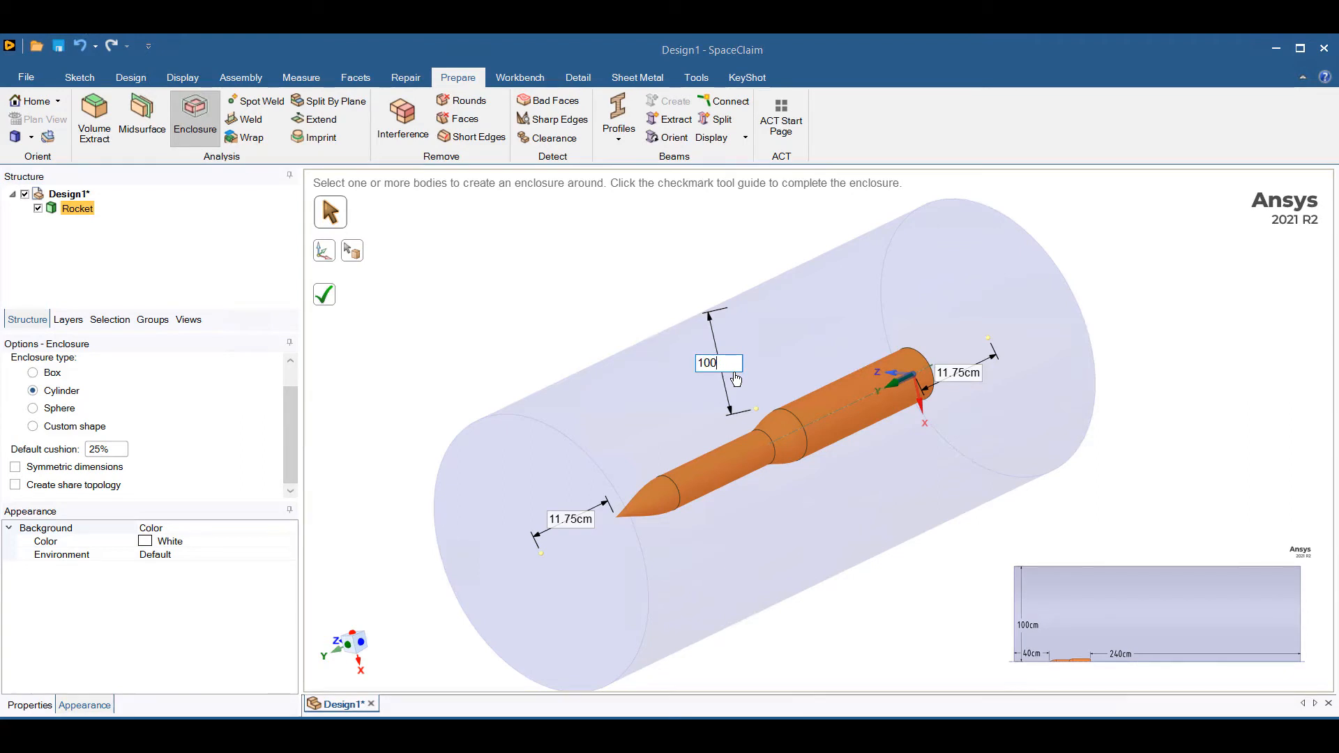
pyautogui.press('Tab')
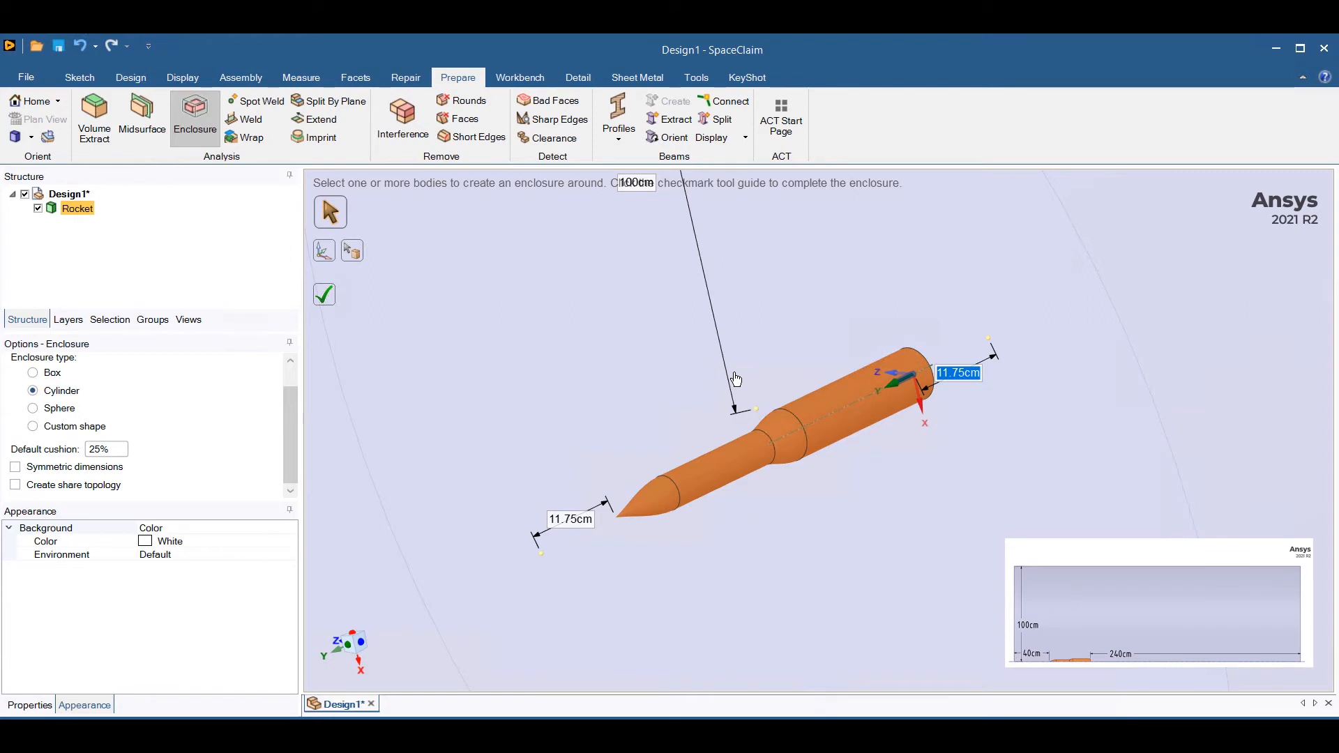
pyautogui.write('240')
pyautogui.press('Return')
pyautogui.press('Tab')
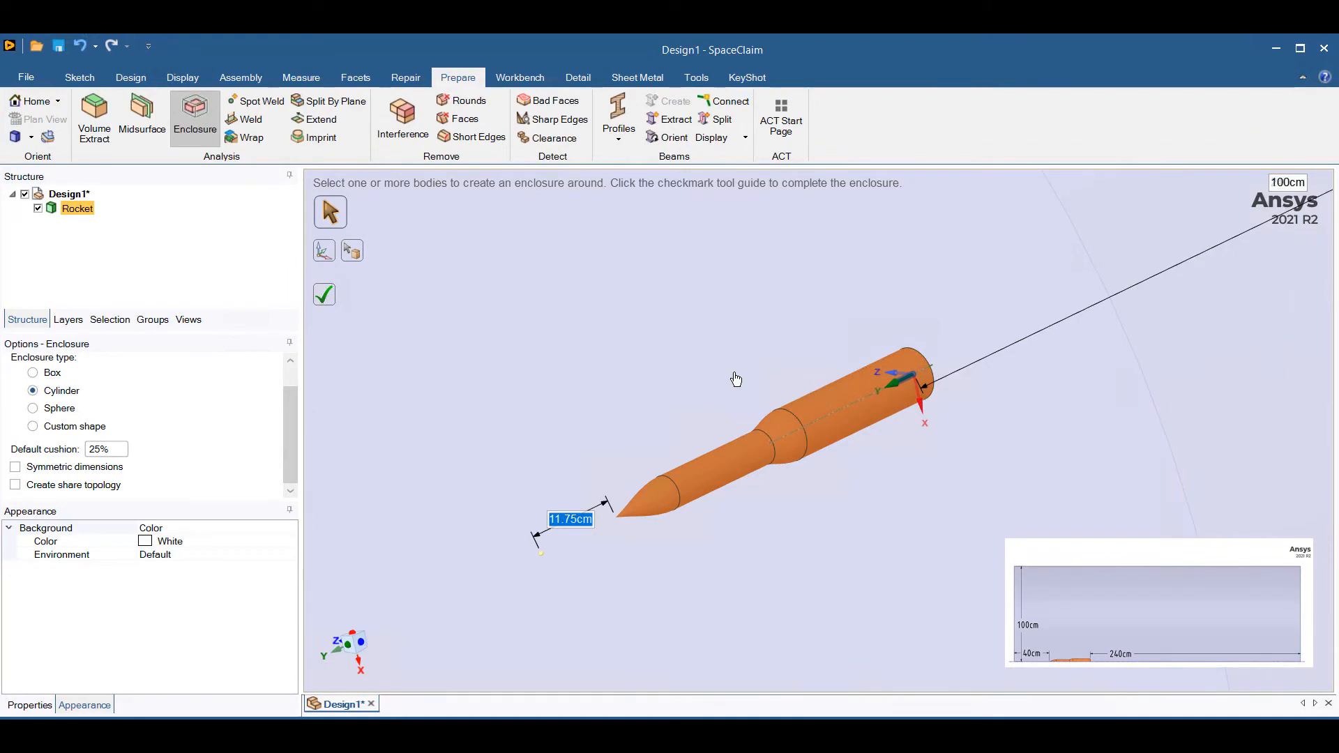
# Set the enclosure's clearance ahead of the nose to 40 cm and create the enclosure.
pyautogui.write('40')
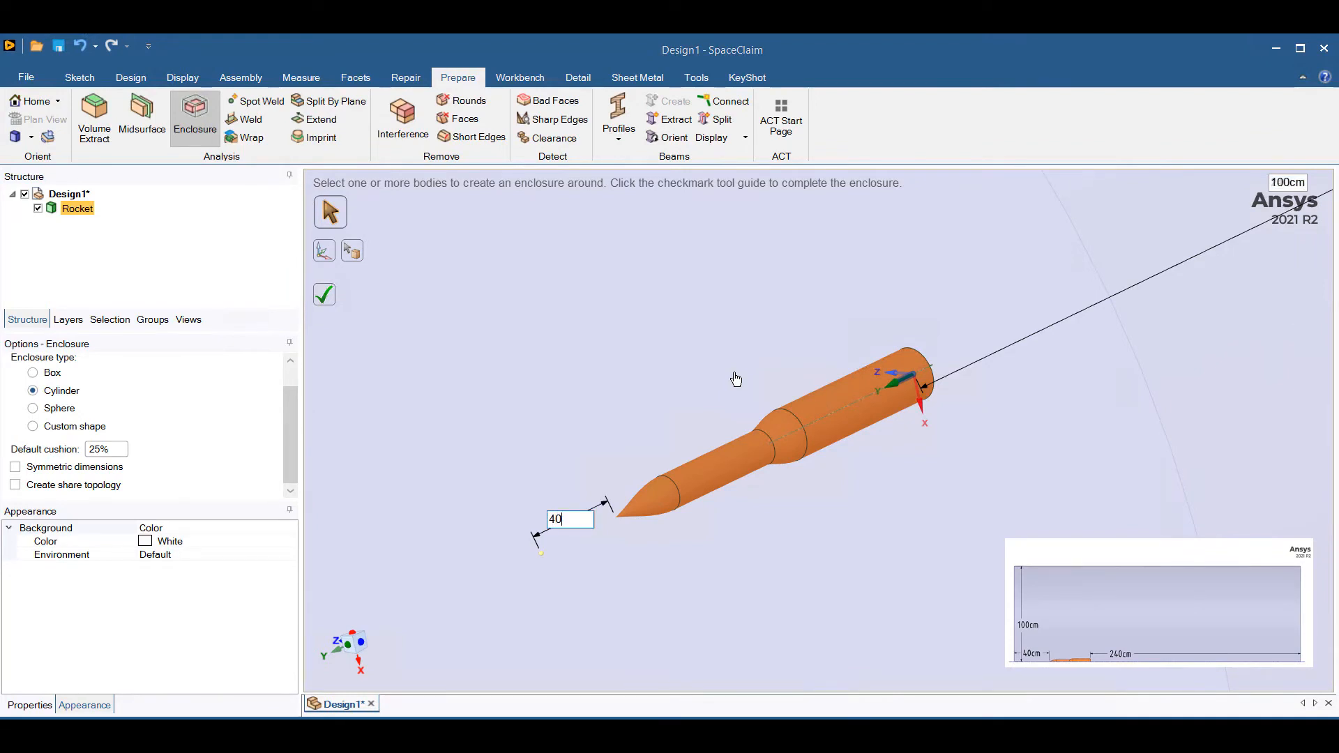
pyautogui.press('Tab')
pyautogui.click(327, 298)
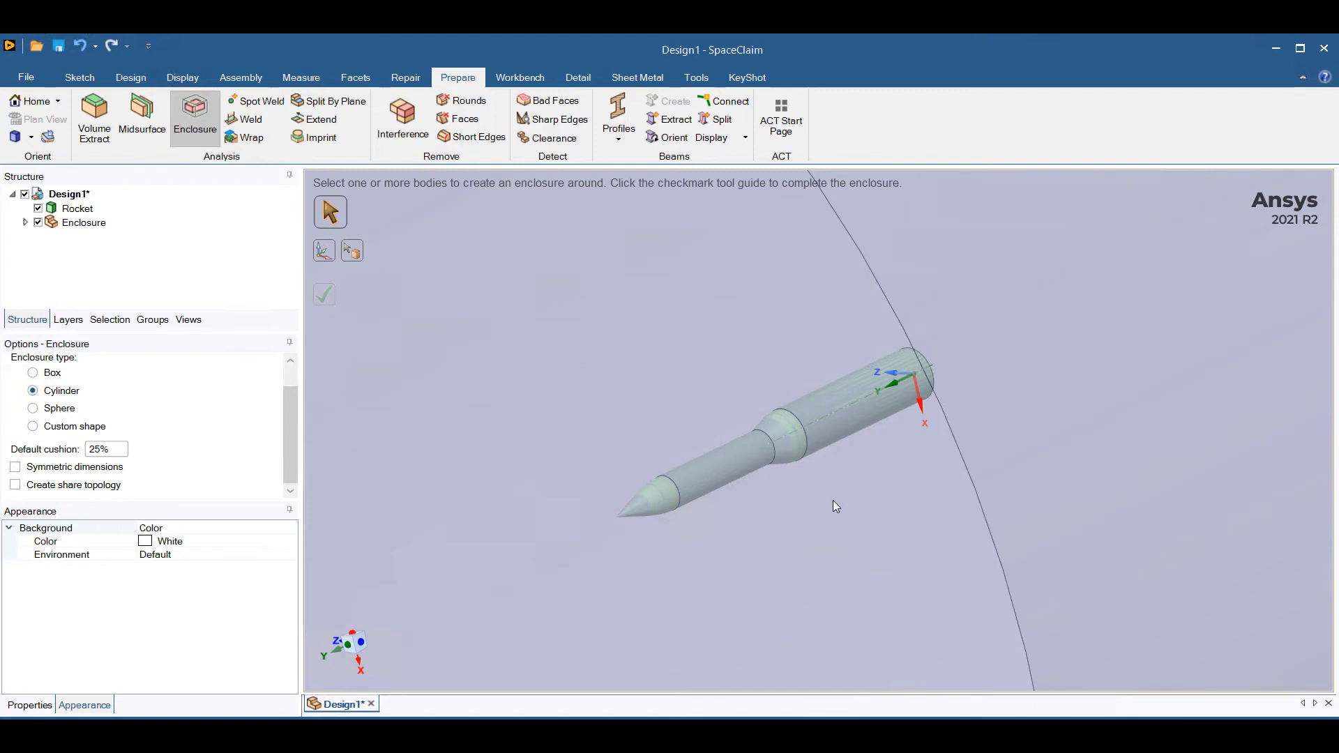
pyautogui.scroll(-10, 835, 488)
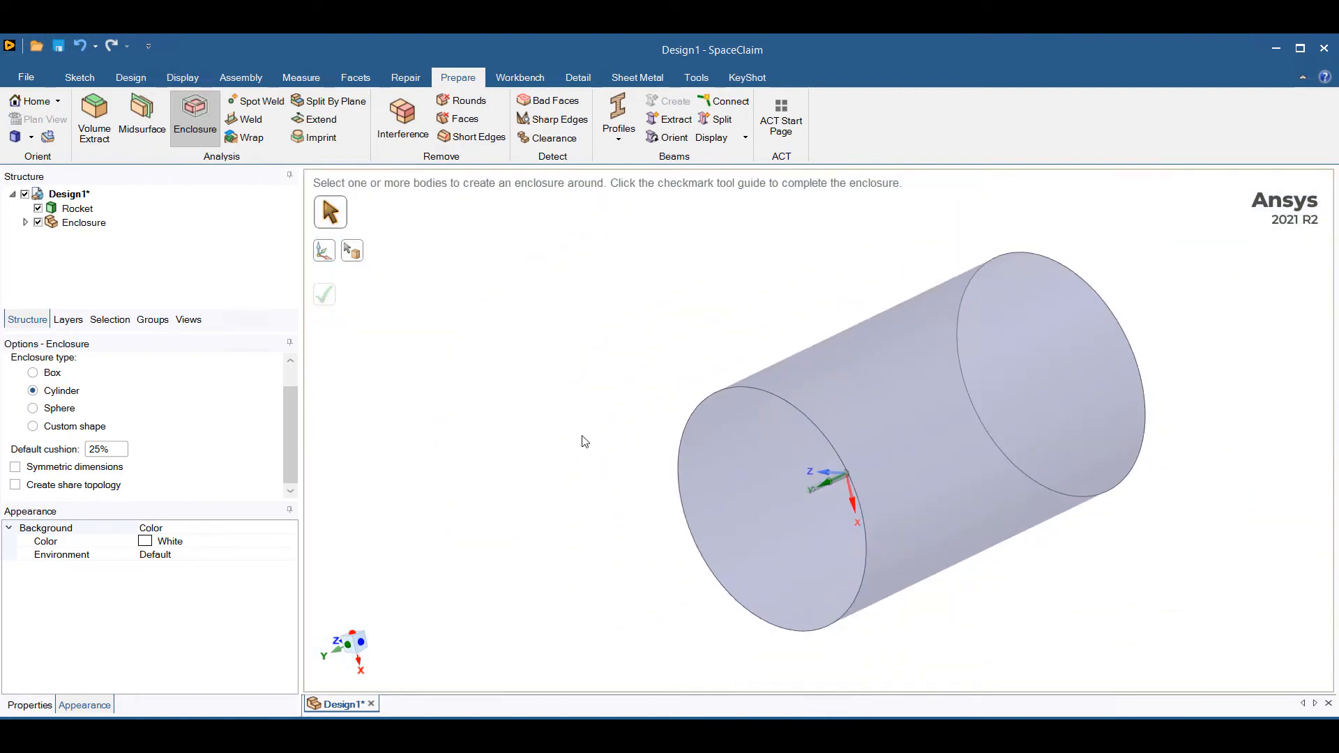
pyautogui.moveTo(663, 402); pyautogui.dragTo(525, 407, button='middle')
pyautogui.press('Escape')
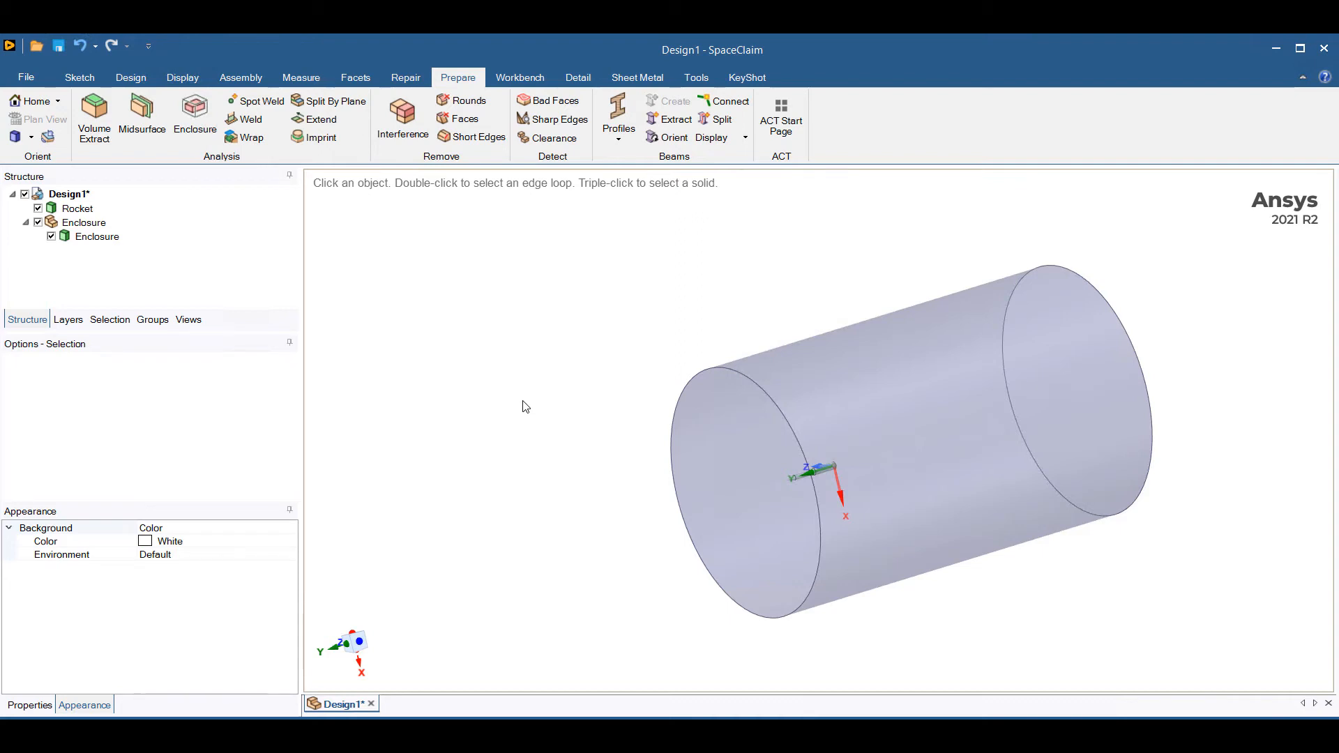
# Create a plane containing the X and Y axes that runs lengthwise through the enclosure's centre.
pyautogui.moveTo(493, 362)
pyautogui.mouseDown(button='middle')
pyautogui.moveTo(541, 379)
pyautogui.moveTo(513, 375)
pyautogui.mouseUp(button='middle')
pyautogui.click(131, 78)
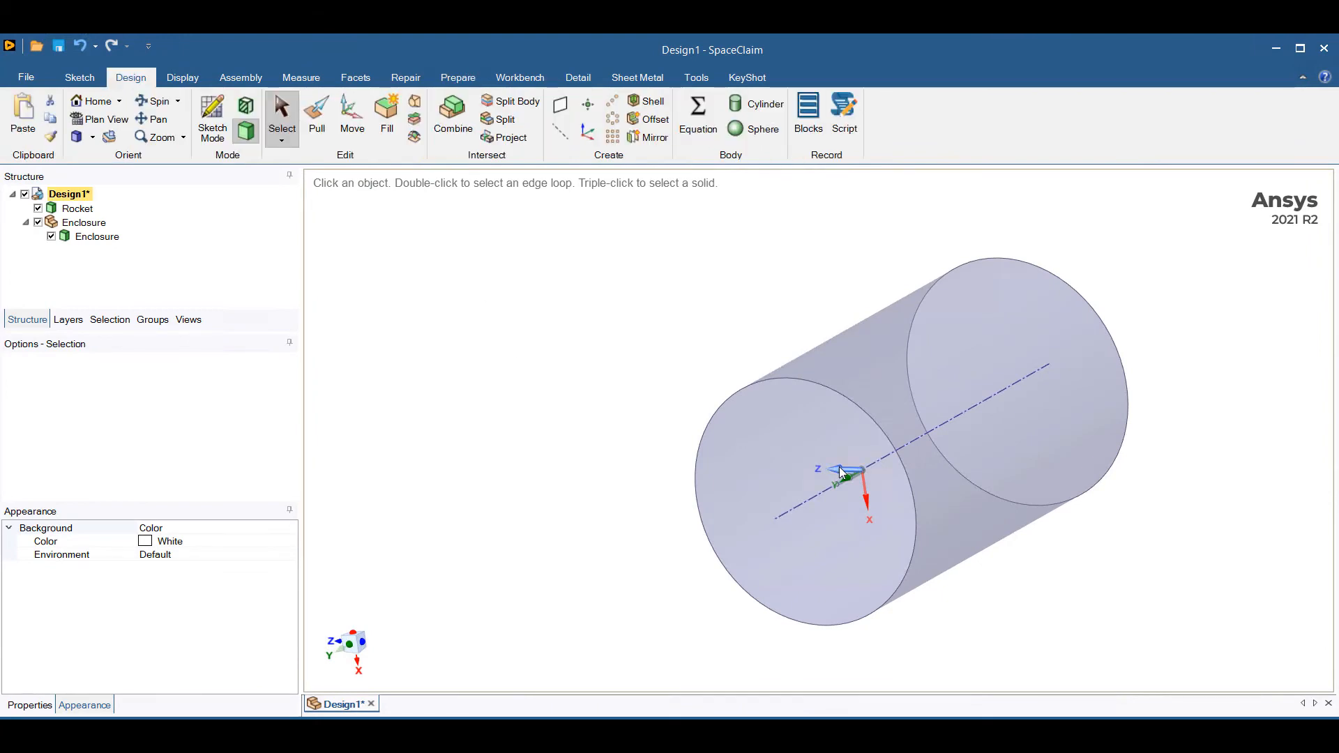
pyautogui.click(565, 106)
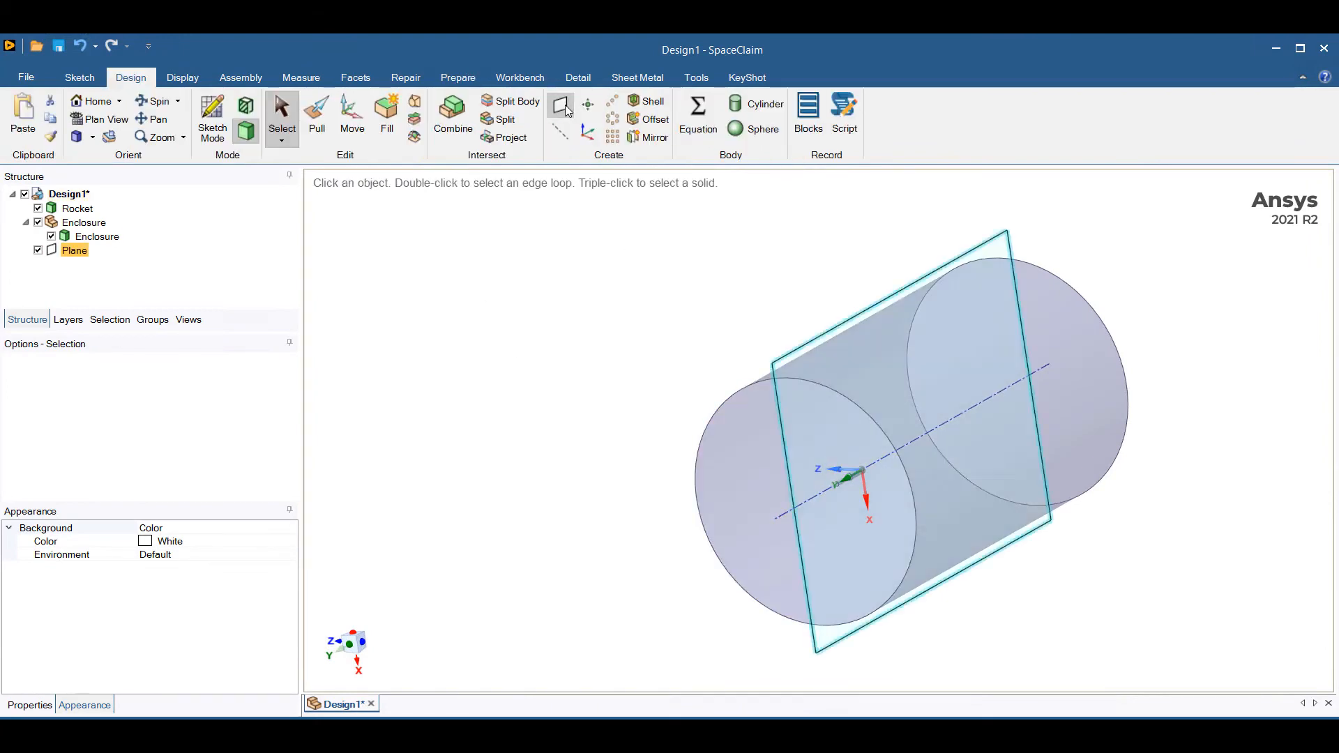
pyautogui.moveTo(604, 418); pyautogui.dragTo(581, 410, button='middle')
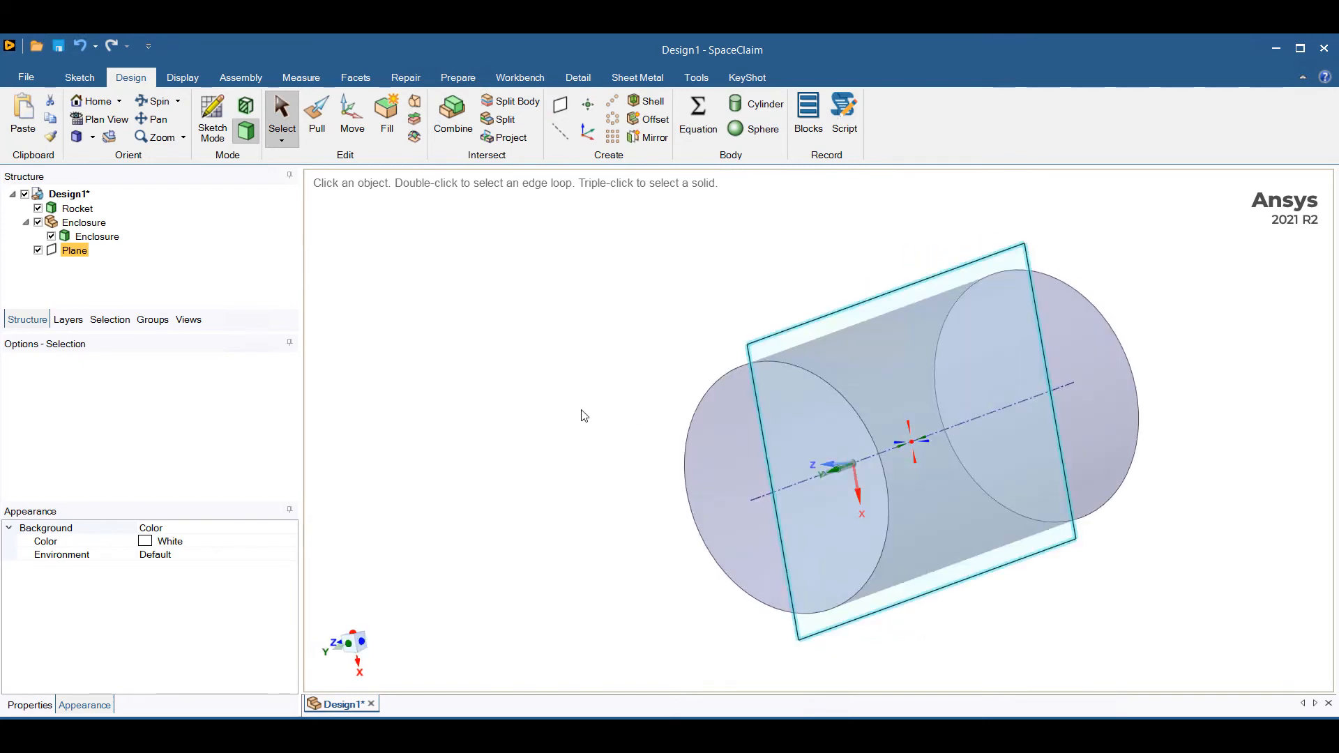
# Cut the cylindrical enclosure with the lengthwise plane using Combine and remove the half on the negative Z side.
pyautogui.click(95, 240)
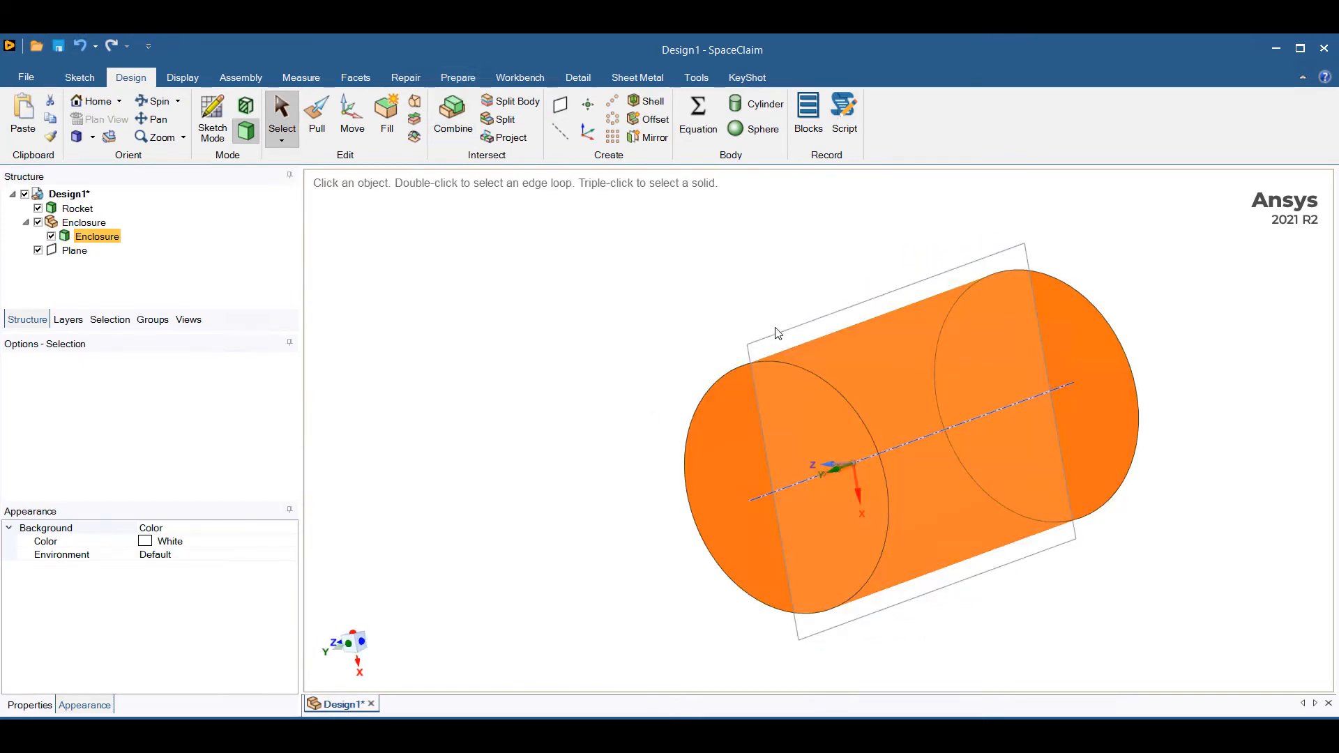
pyautogui.keyDown('ctrl'); pyautogui.click(781, 336); pyautogui.keyUp('ctrl')
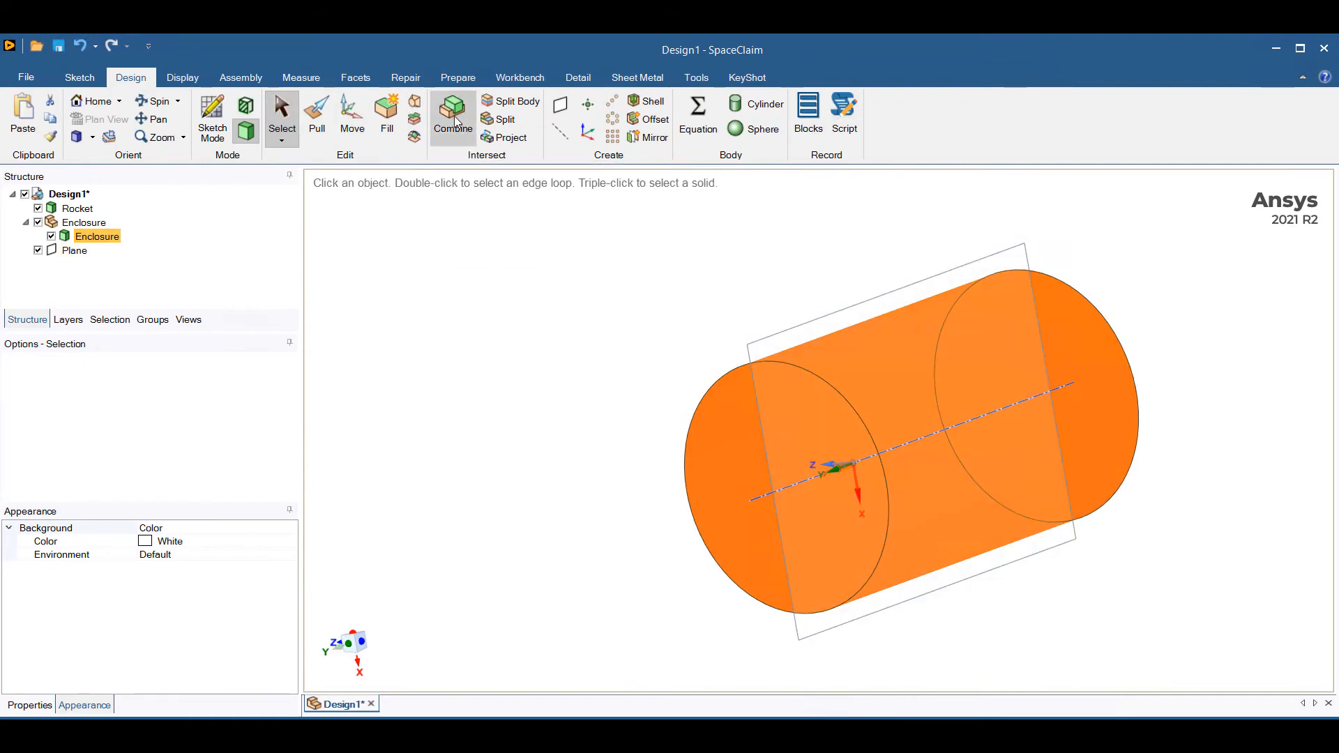
pyautogui.click(453, 120)
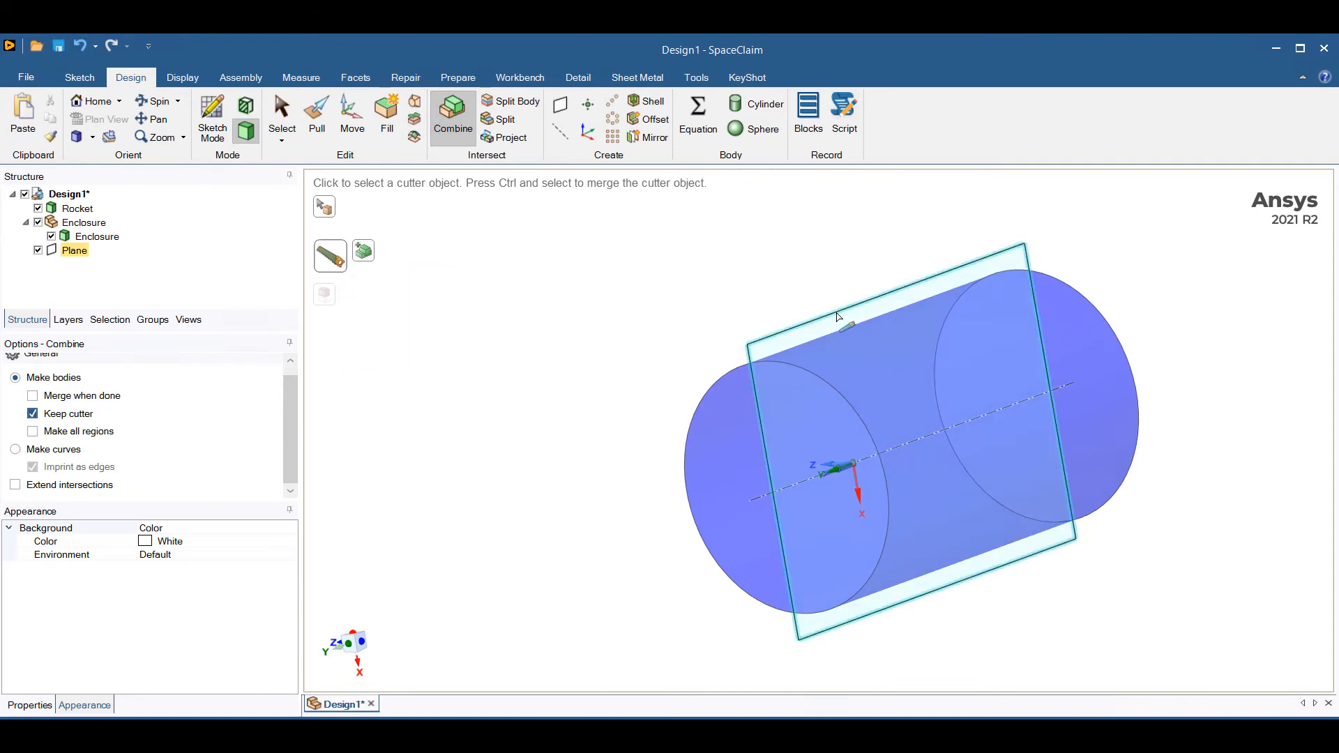
pyautogui.click(838, 316)
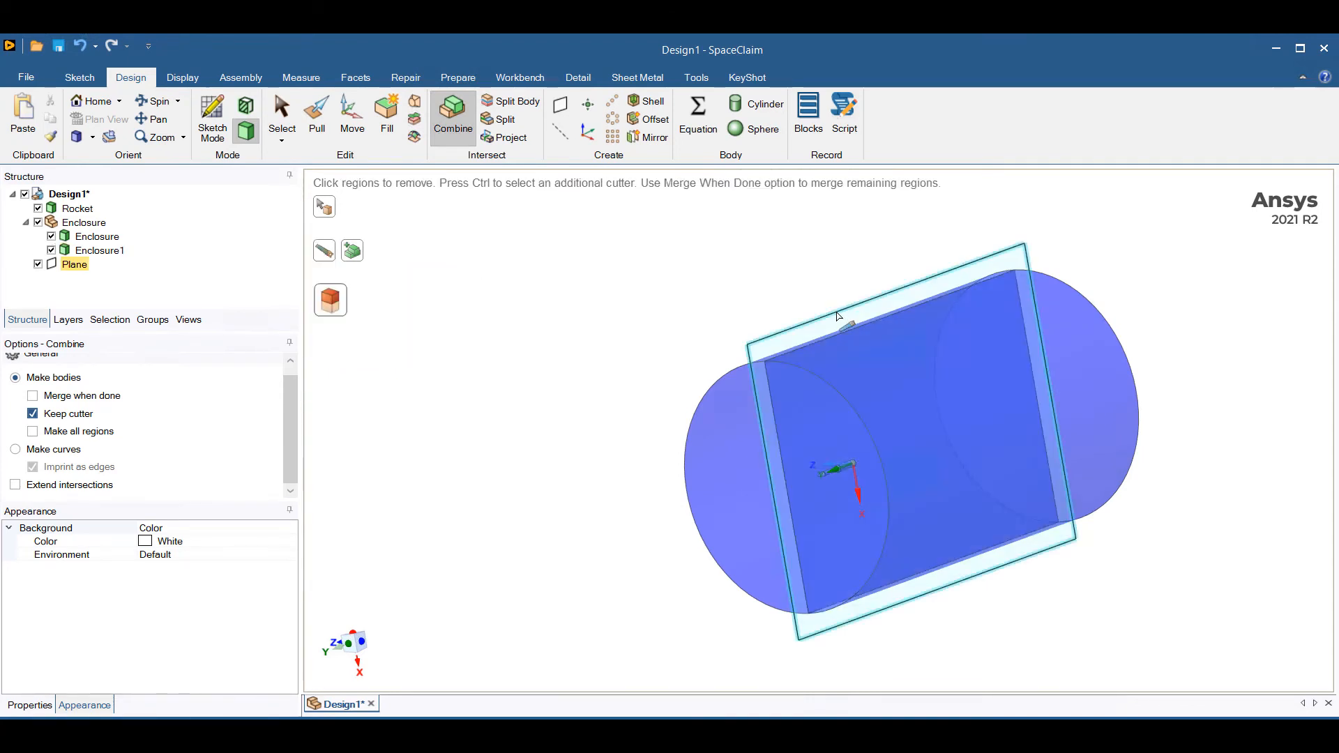
pyautogui.moveTo(514, 470); pyautogui.dragTo(601, 444, button='middle')
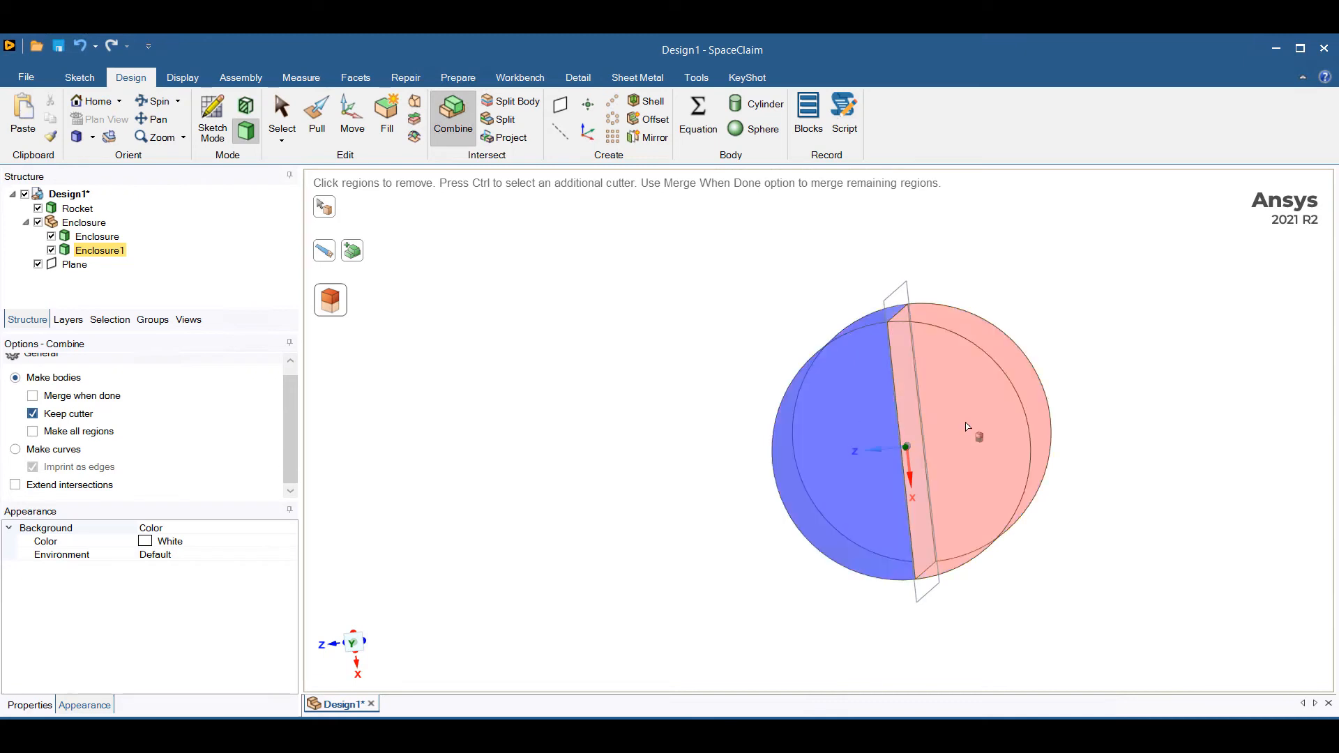
pyautogui.click(974, 426)
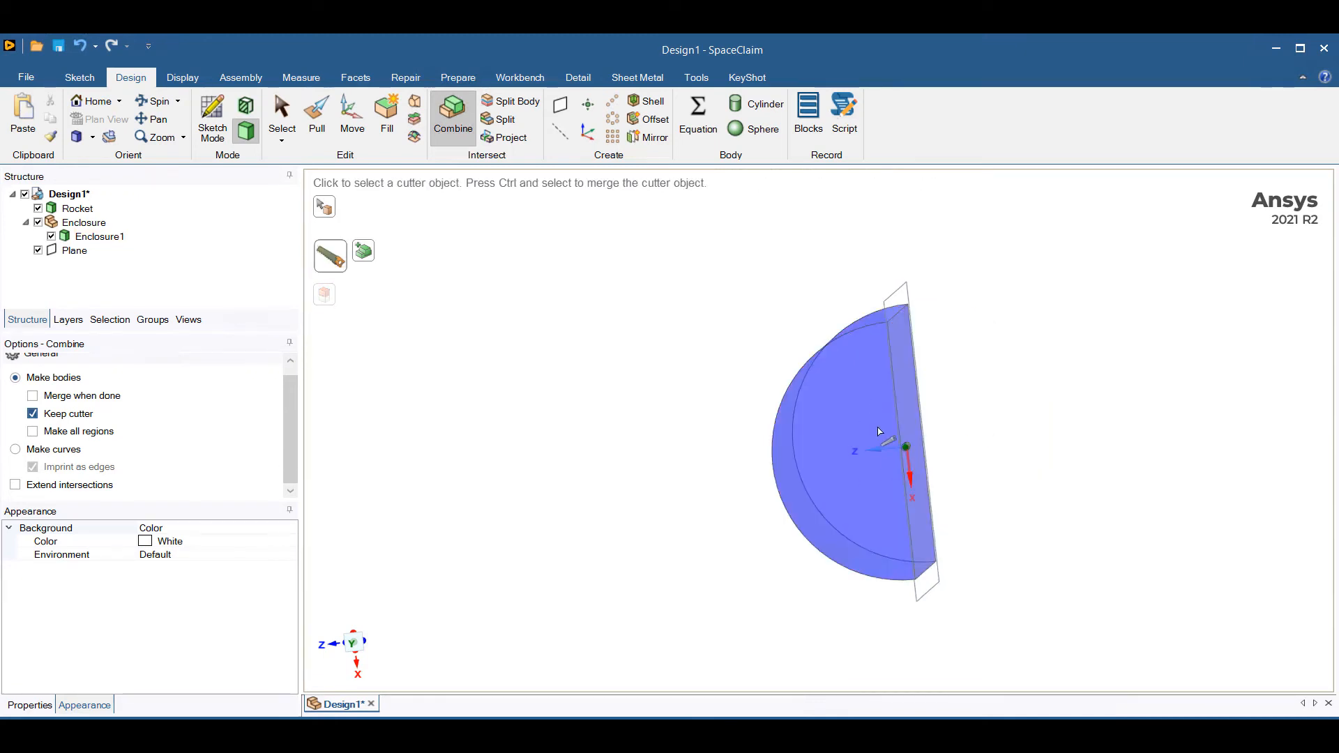
pyautogui.moveTo(713, 443); pyautogui.dragTo(642, 469, button='middle')
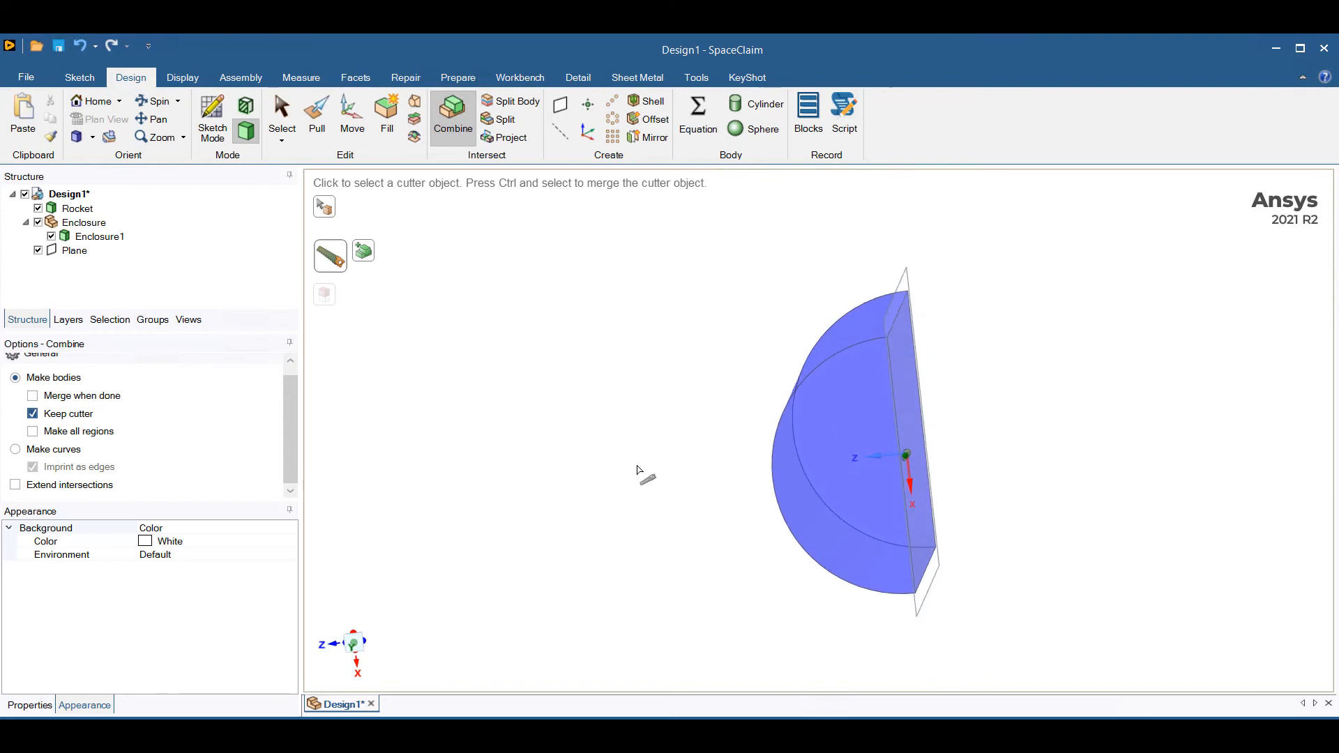
pyautogui.press('Escape')
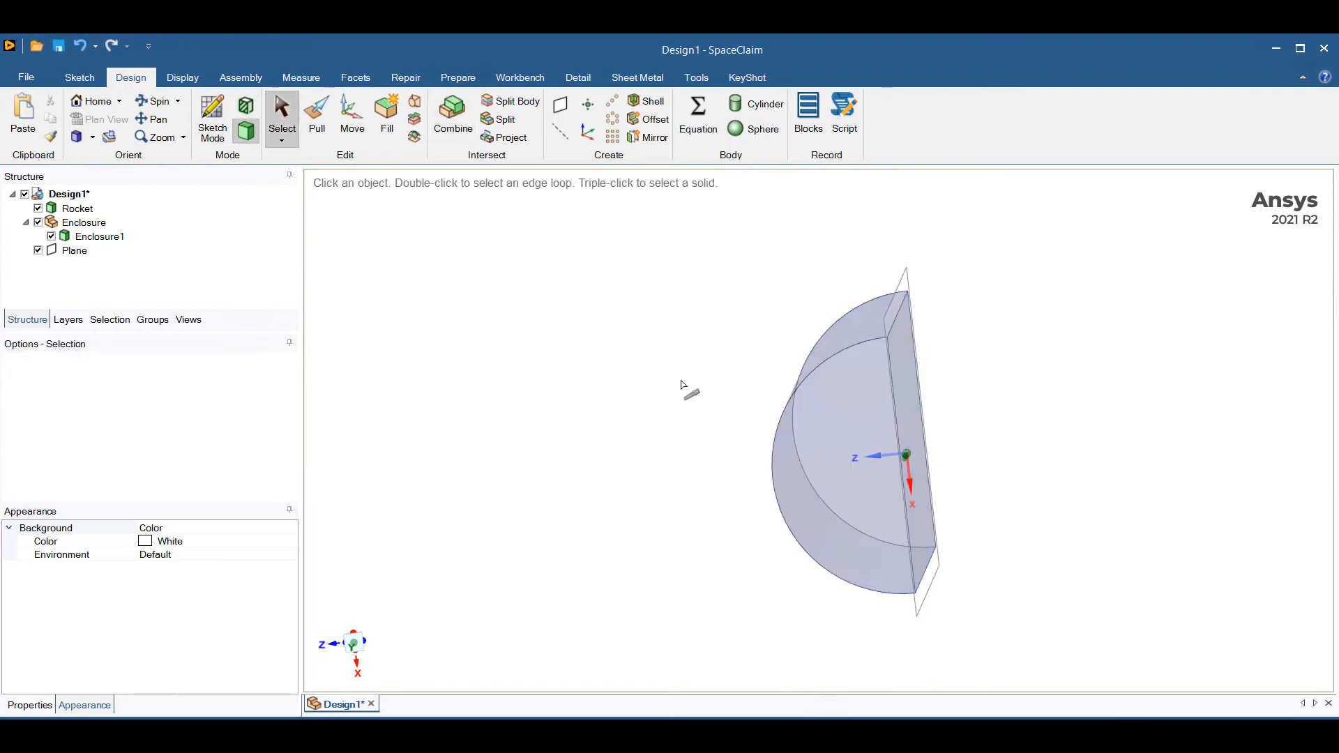
# Rotate the plane 90° about the enclosure's lengthwise axis with the Move tool.
pyautogui.moveTo(681, 383); pyautogui.dragTo(660, 422, button='middle')
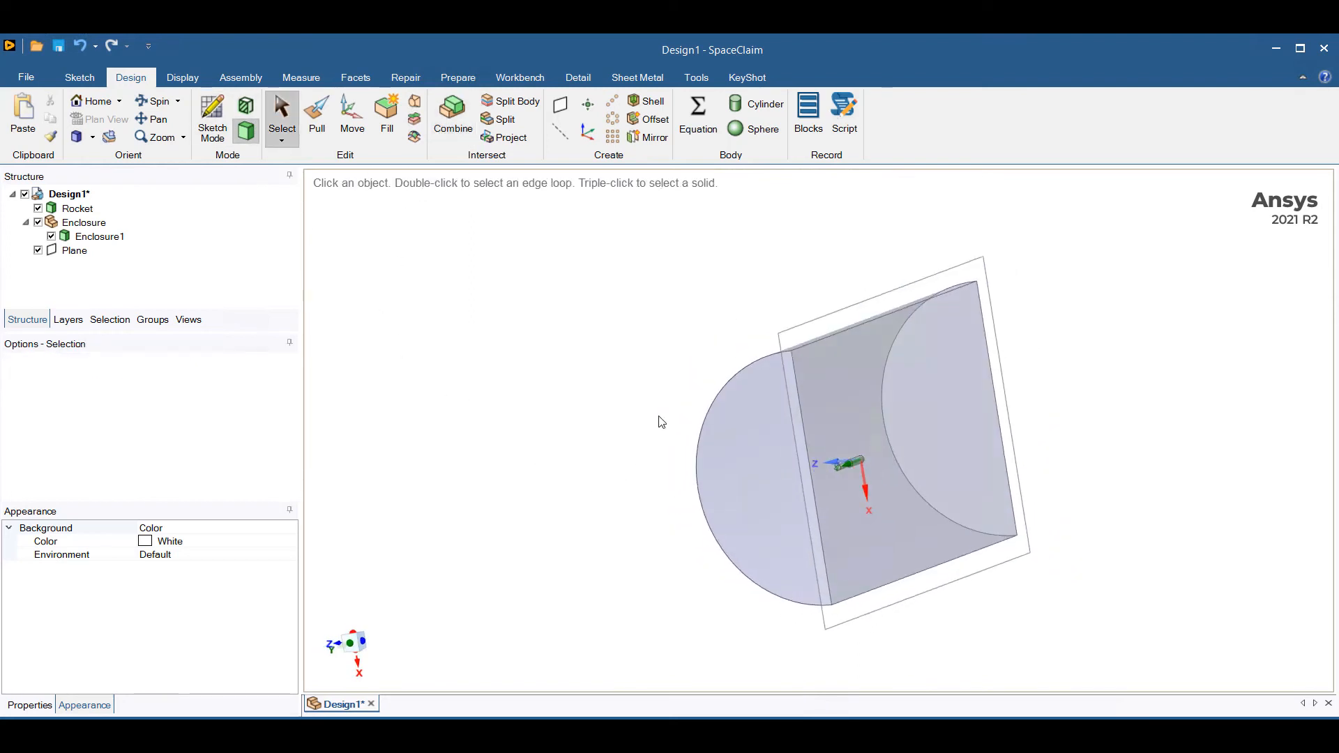
pyautogui.click(820, 324)
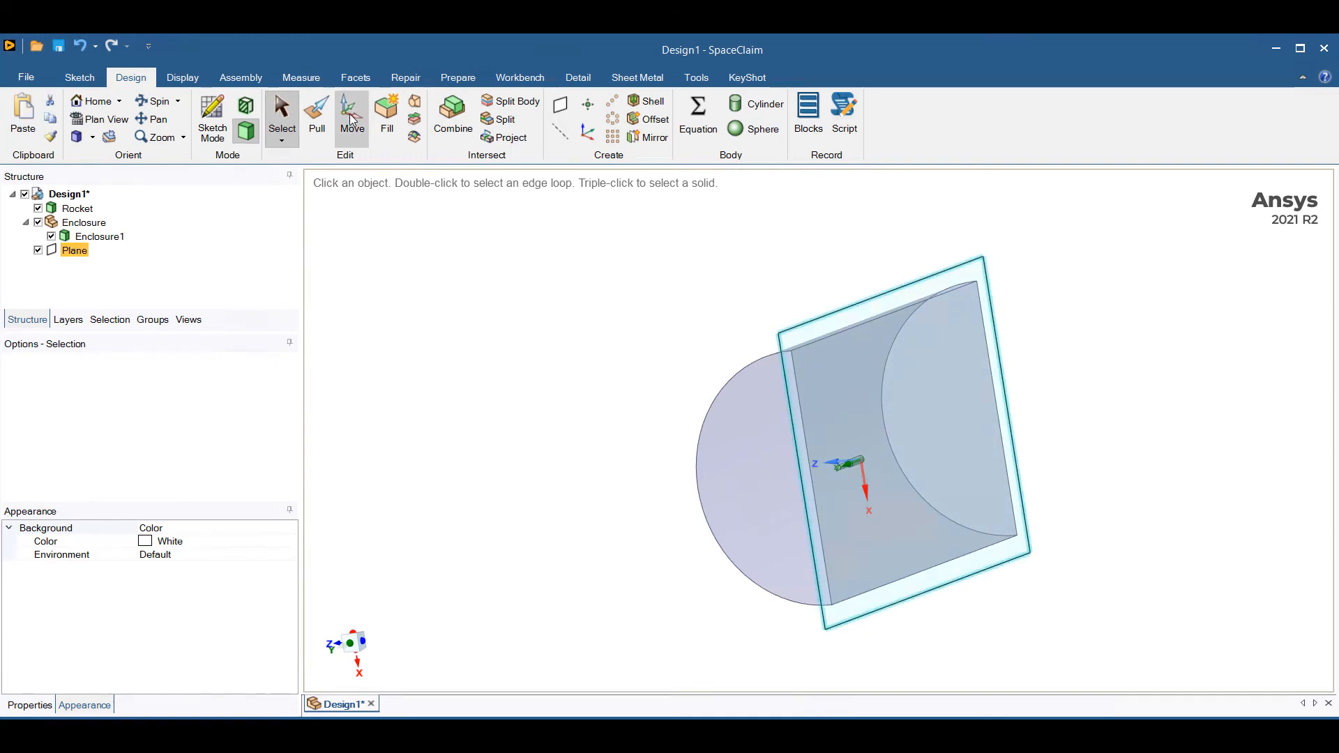
pyautogui.click(352, 120)
pyautogui.moveTo(597, 332); pyautogui.dragTo(632, 384, button='middle')
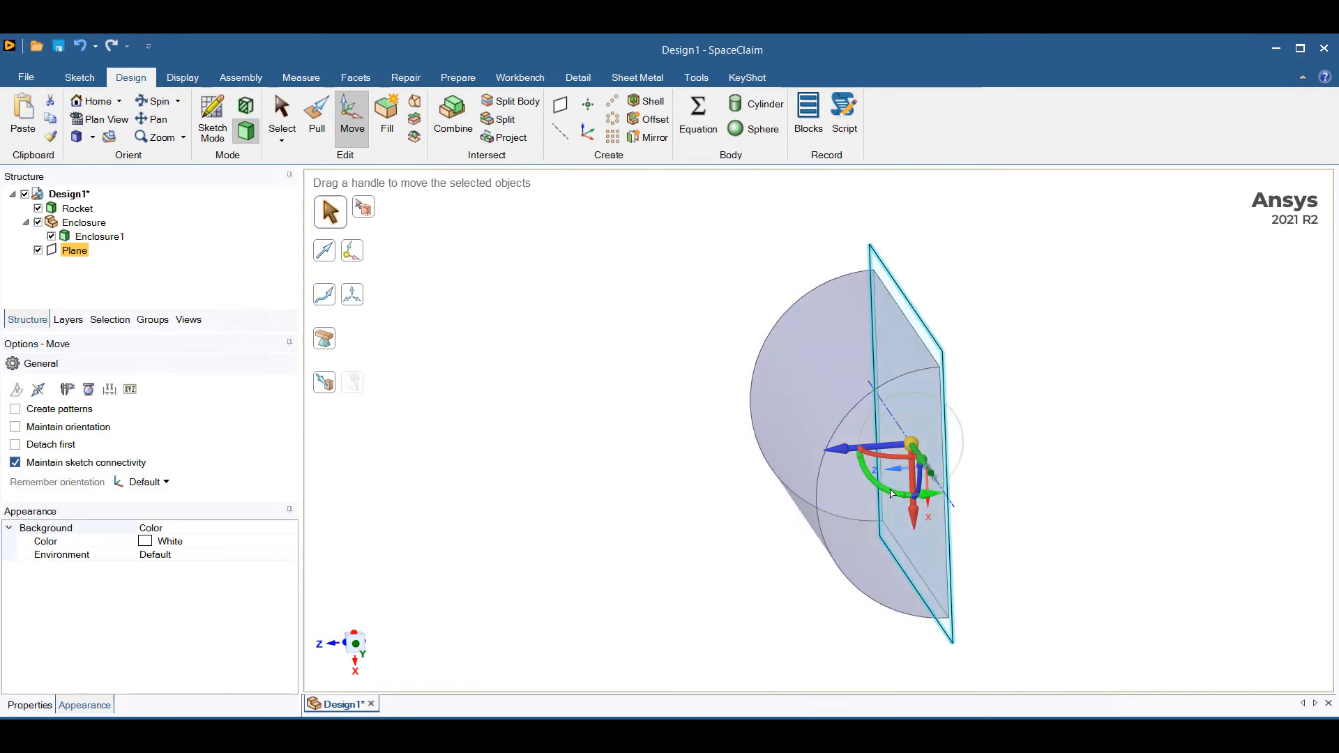
pyautogui.moveTo(876, 482); pyautogui.dragTo(979, 501)
pyautogui.write('90')
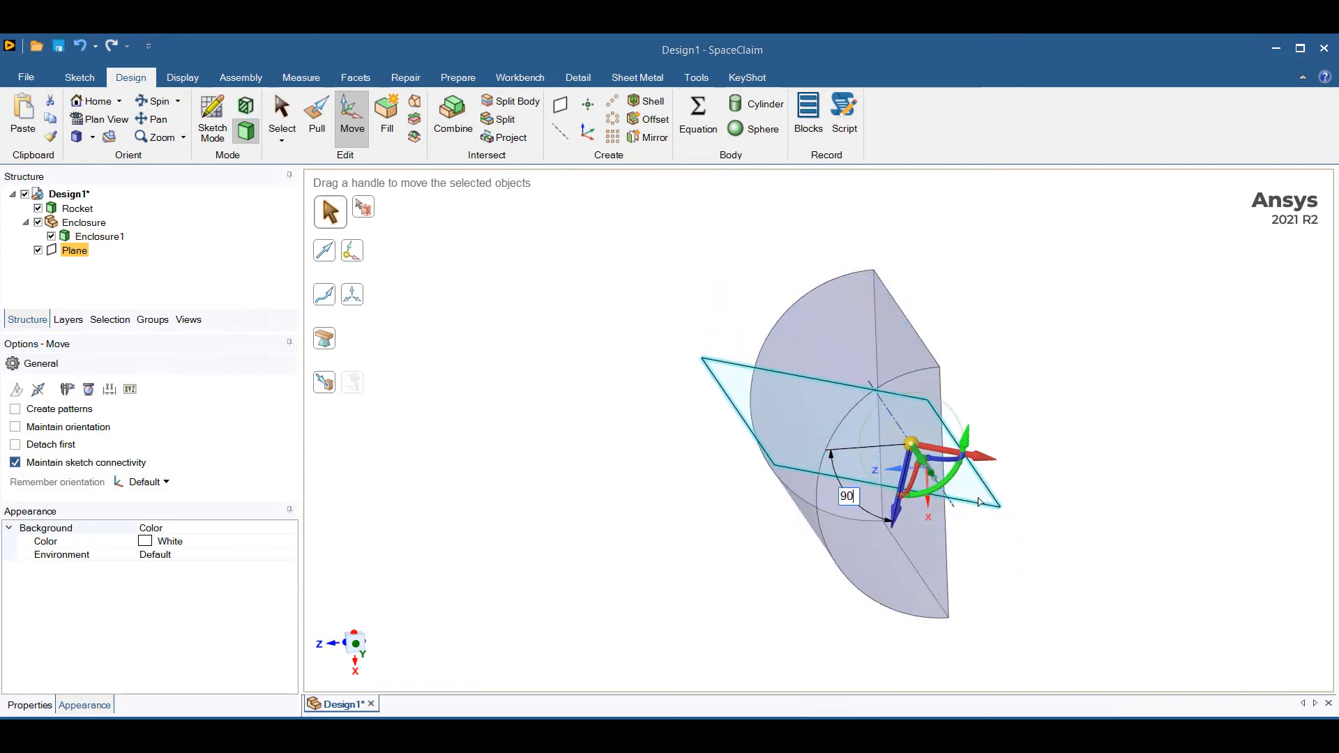
pyautogui.press('Return')
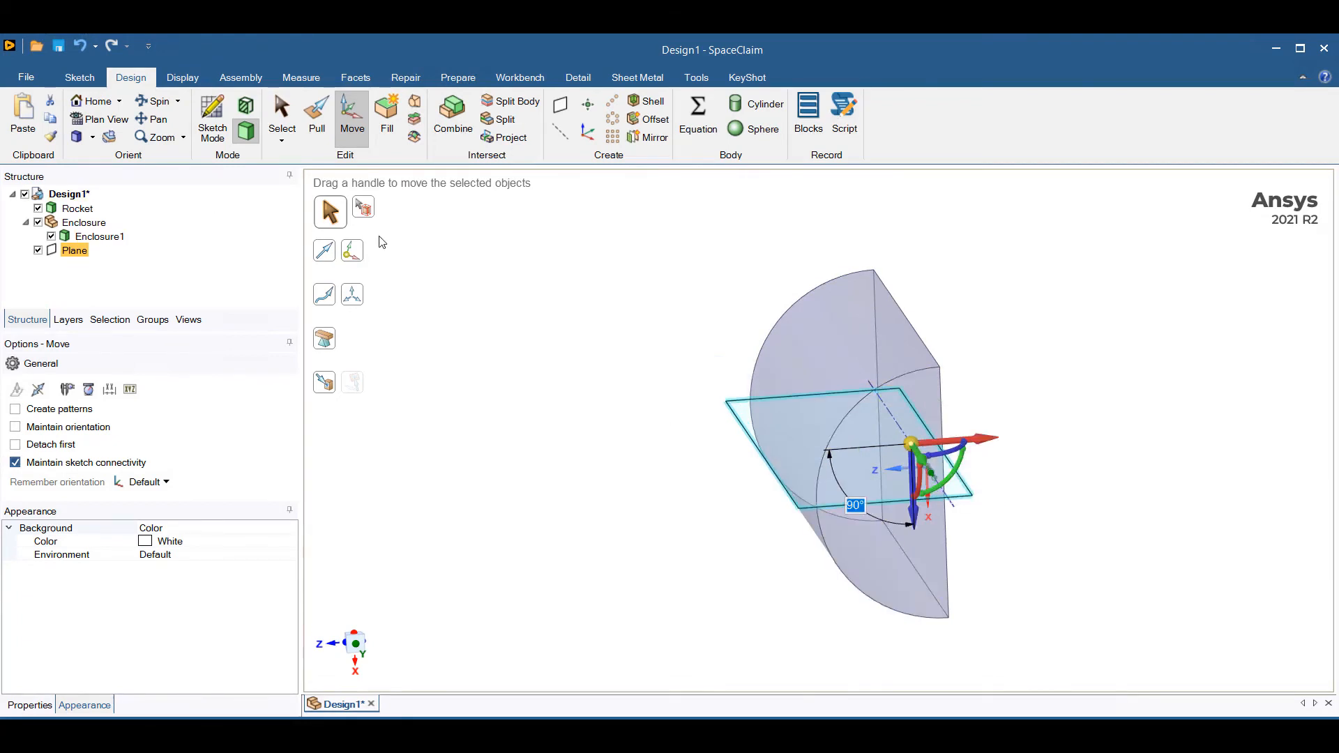
pyautogui.click(290, 115)
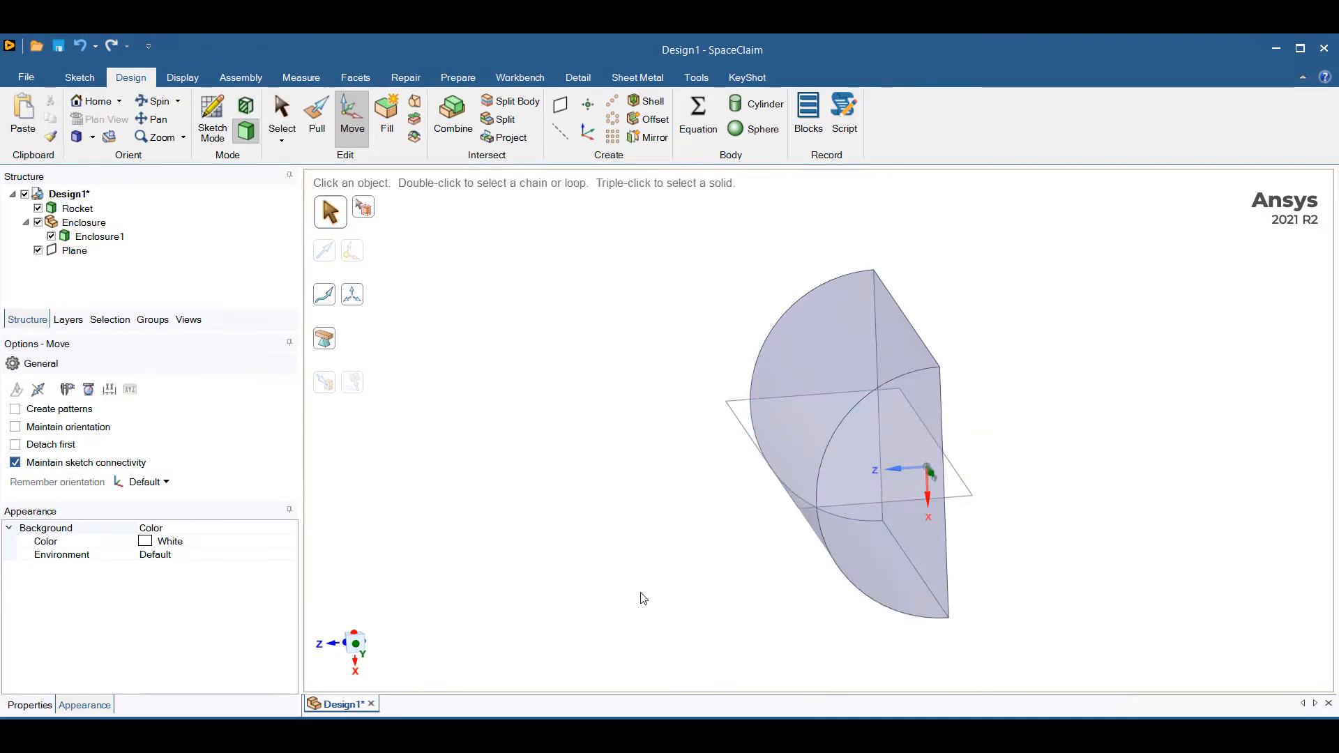
# Cut the half enclosure with the rotated plane using Combine and remove the region on the negative X side.
pyautogui.moveTo(643, 598); pyautogui.dragTo(720, 432, button='middle')
pyautogui.click(738, 416)
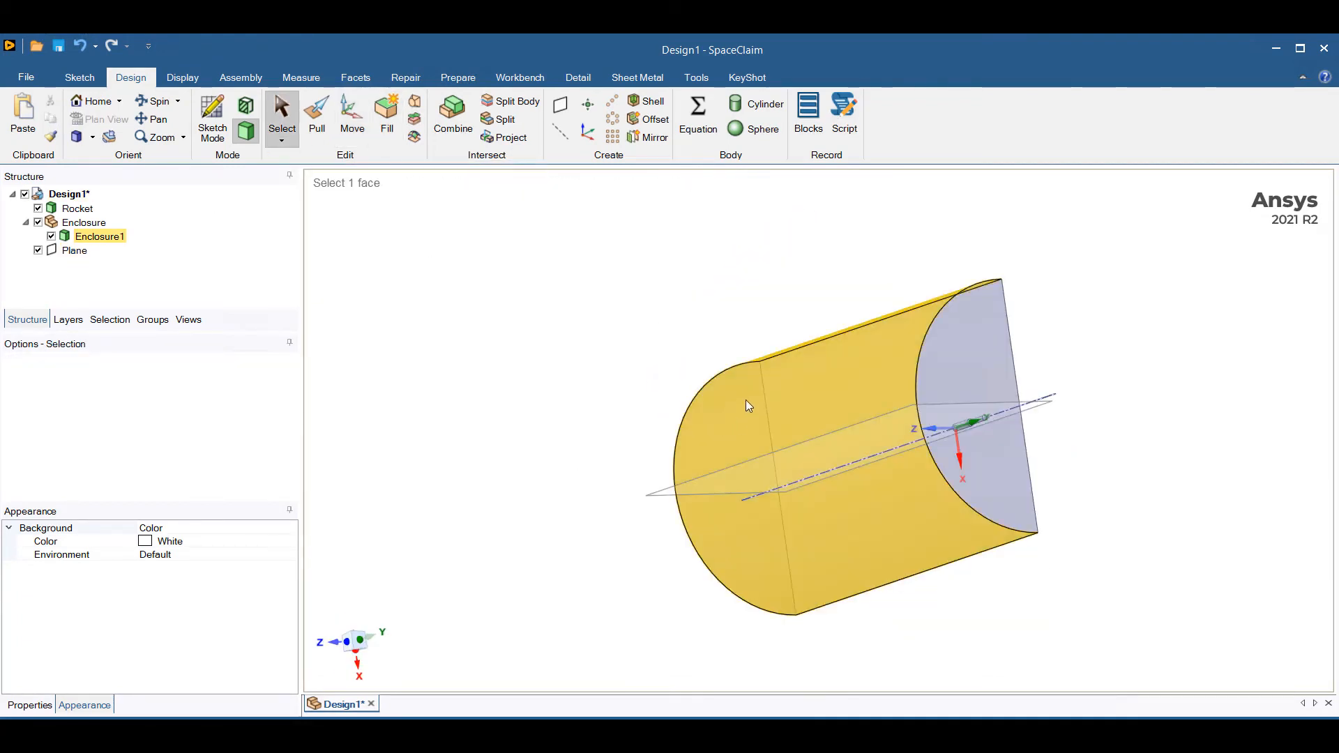
pyautogui.click(746, 398)
pyautogui.click(506, 371)
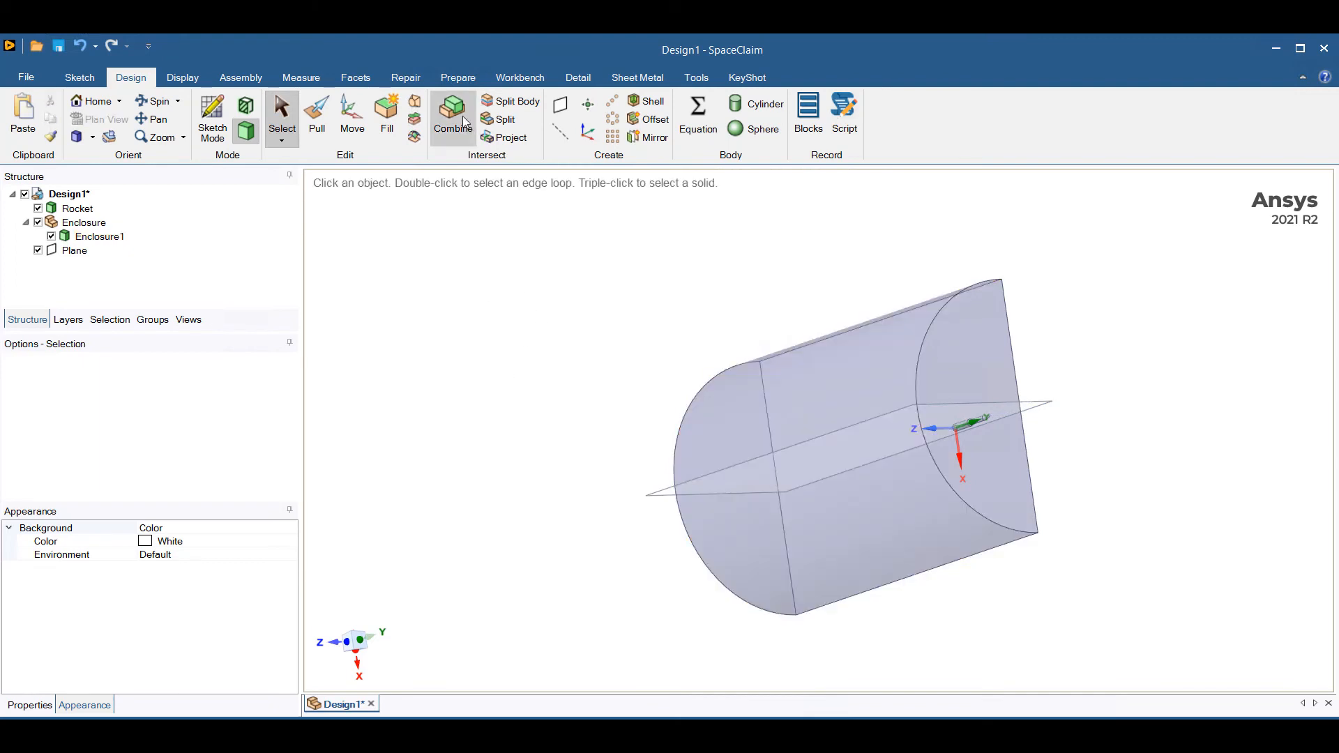
pyautogui.click(462, 127)
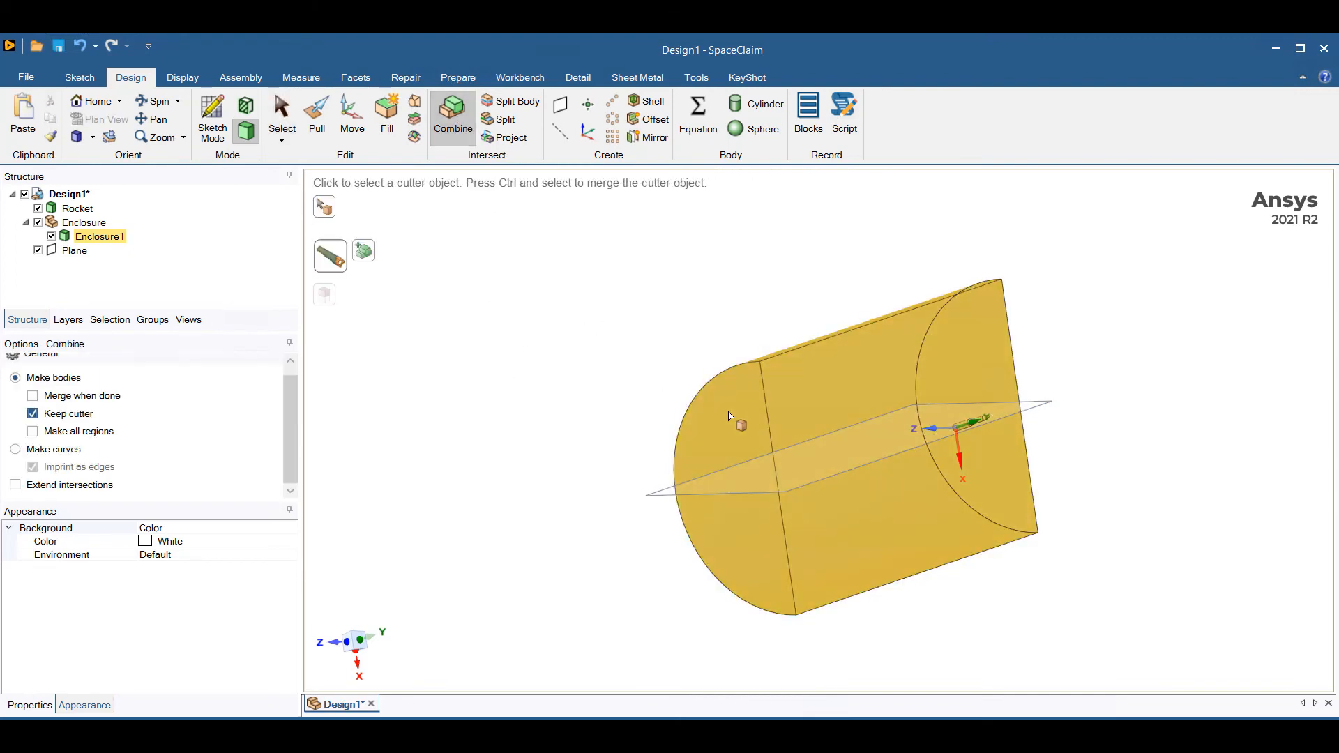
pyautogui.click(729, 416)
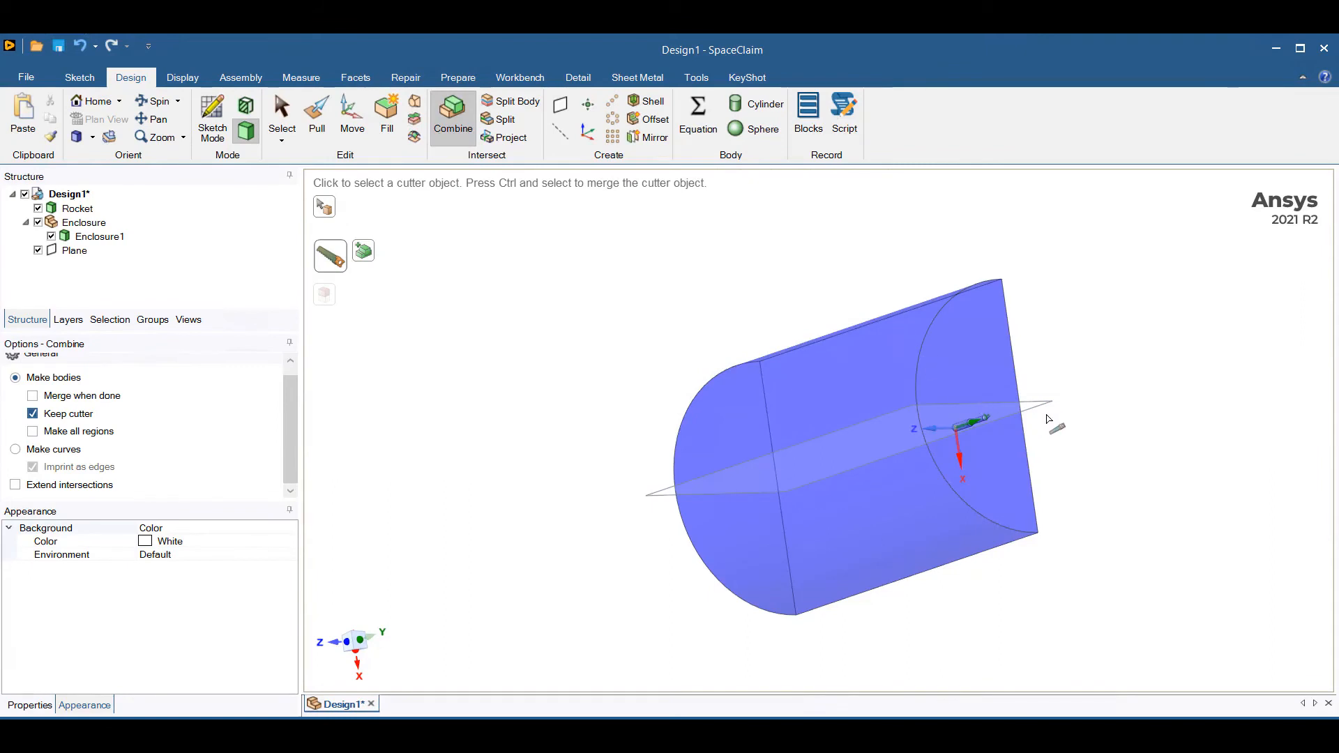
pyautogui.click(1046, 417)
pyautogui.moveTo(506, 513); pyautogui.dragTo(526, 542, button='middle')
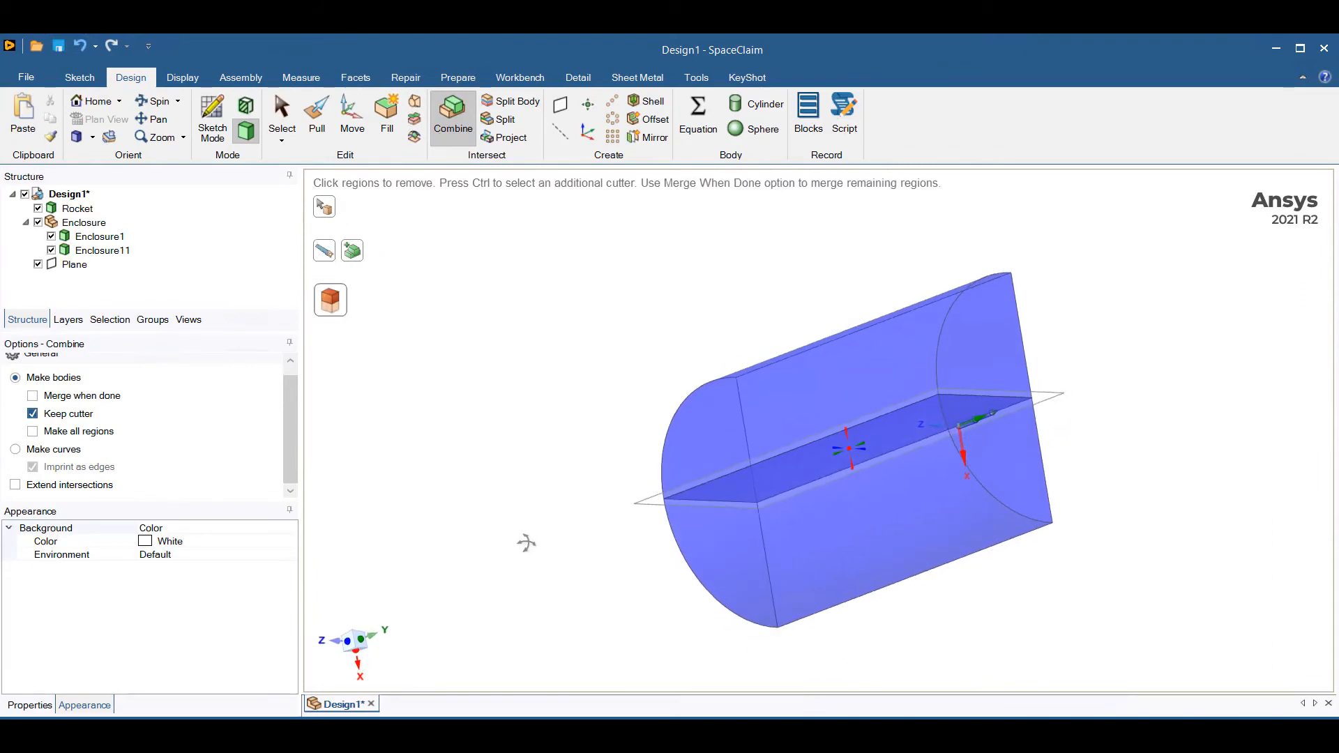
pyautogui.click(694, 435)
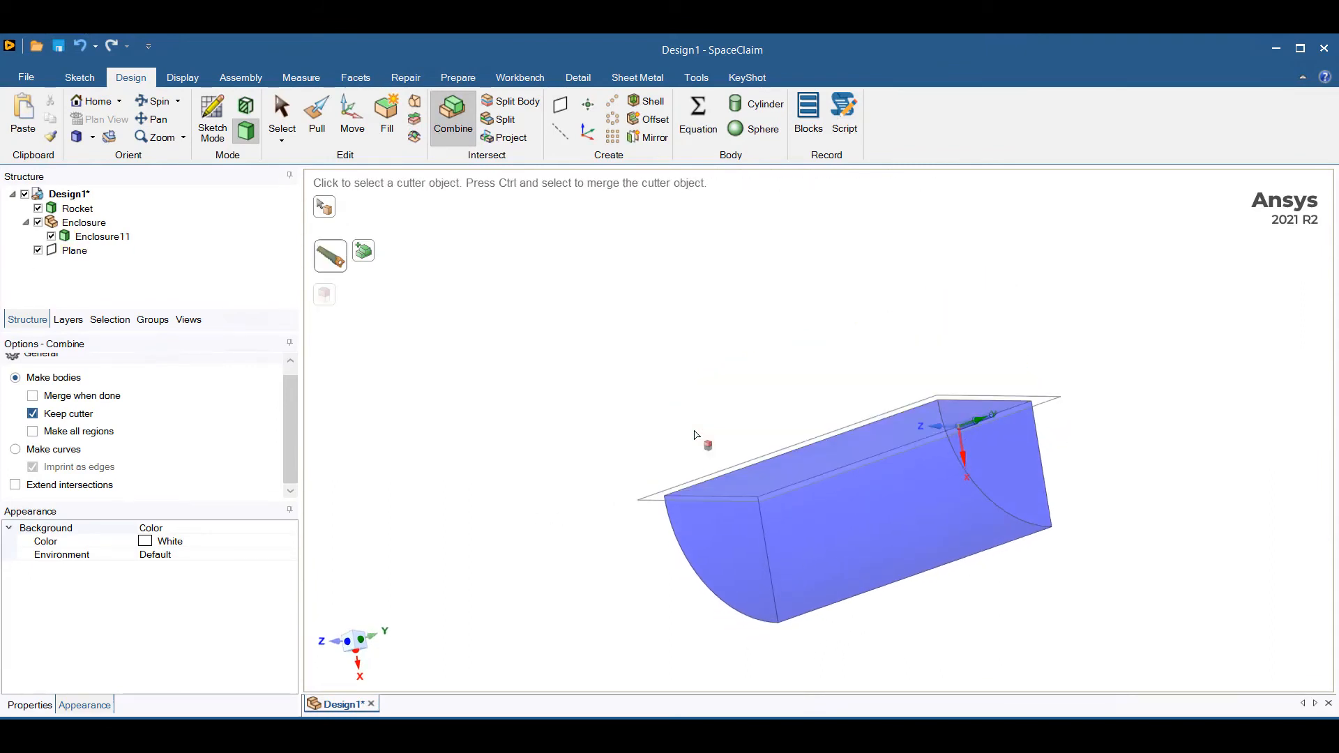
# Hide the plane and dismiss the hint about suppressing objects for physics.
pyautogui.click(39, 250)
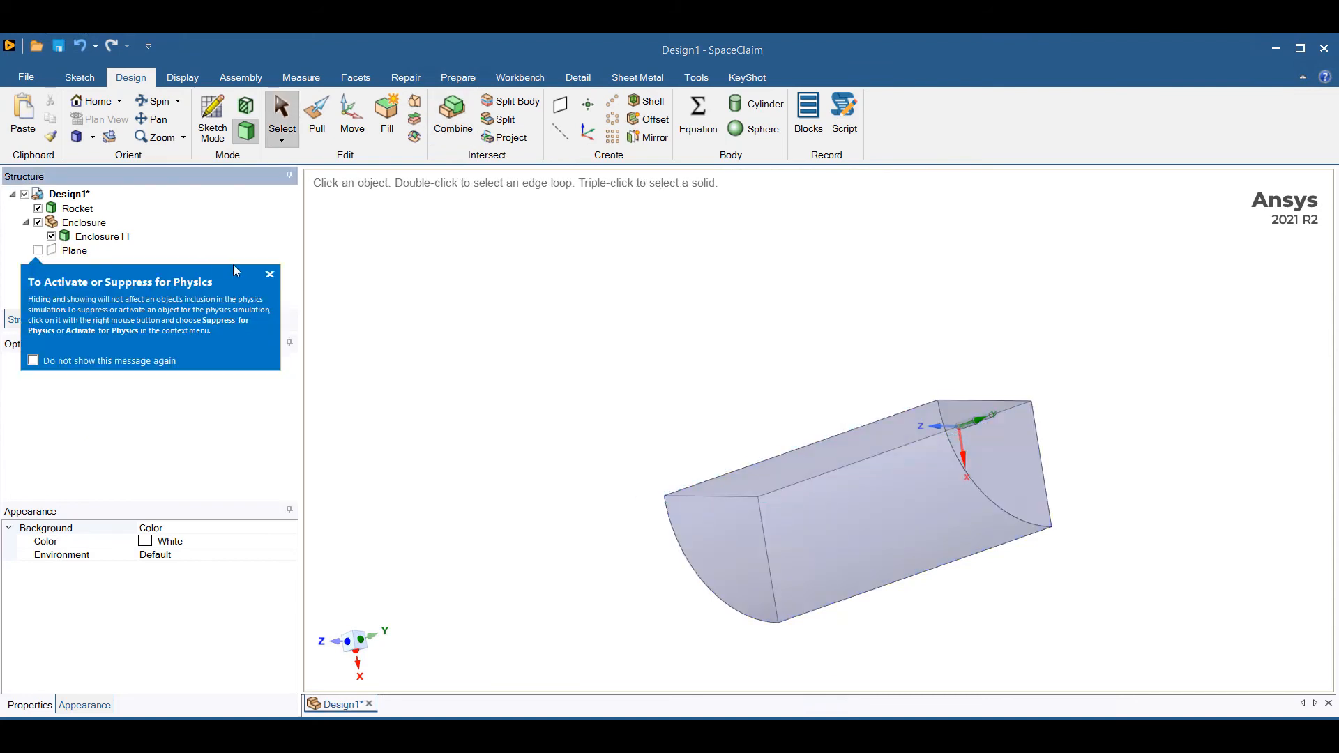
pyautogui.click(269, 274)
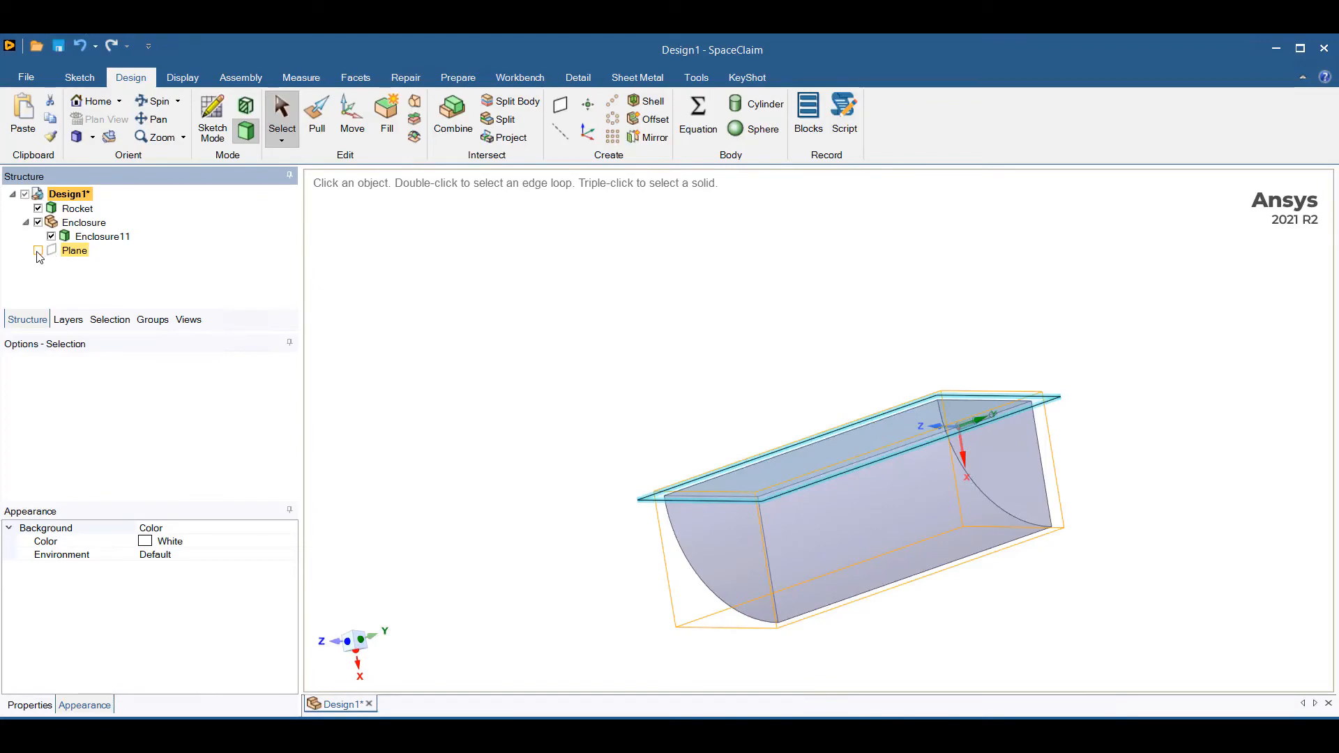
pyautogui.moveTo(529, 363); pyautogui.dragTo(675, 395, button='middle')
pyautogui.scroll(5, 801, 385)
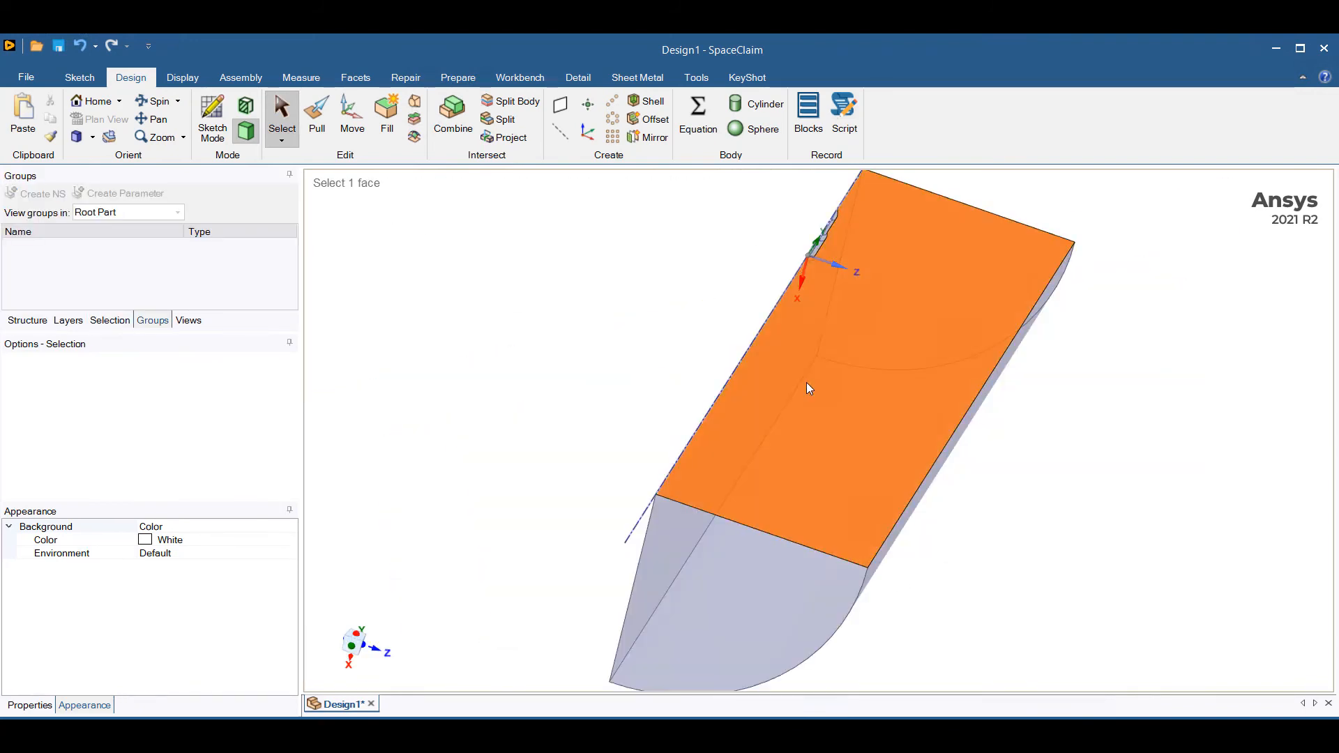
# Create a named selection called Sym from the quarter enclosure's two flat lengthwise cut faces.
pyautogui.moveTo(842, 461); pyautogui.dragTo(638, 361, button='middle')
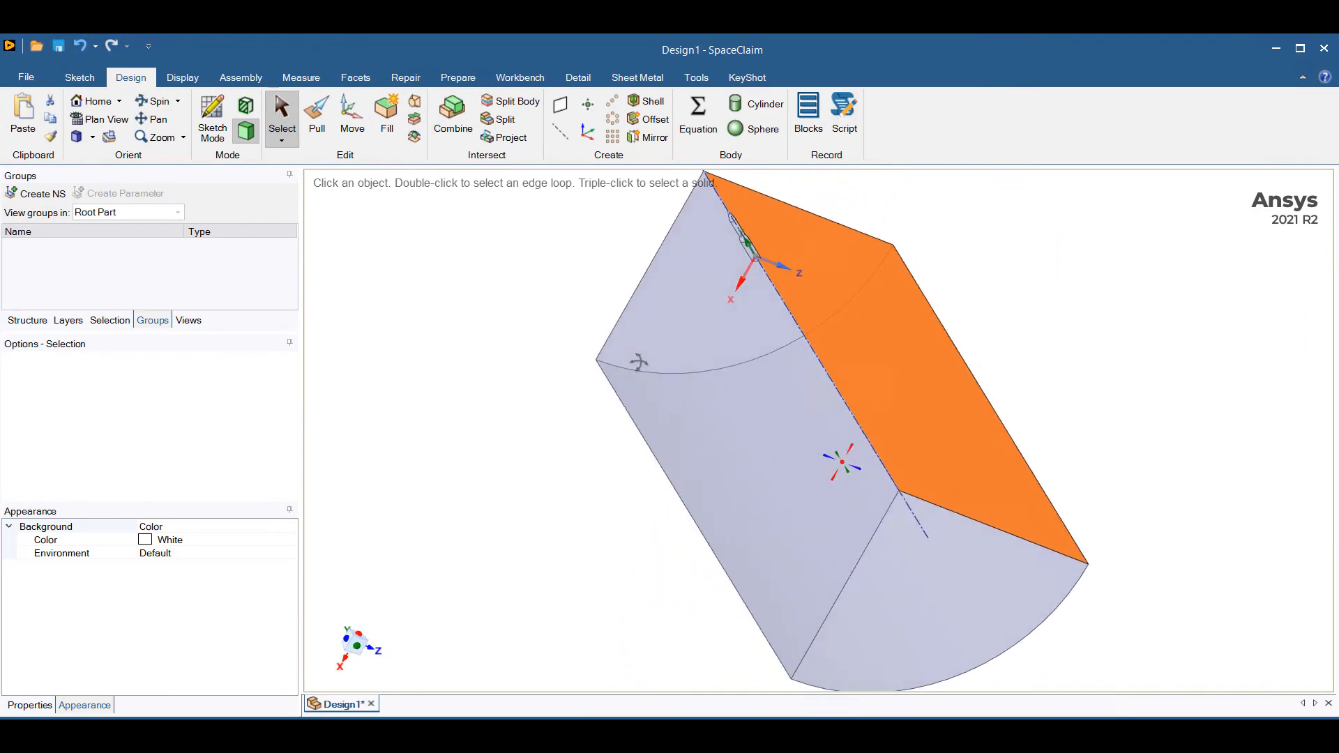
pyautogui.keyDown('ctrl'); pyautogui.click(748, 394); pyautogui.keyUp('ctrl')
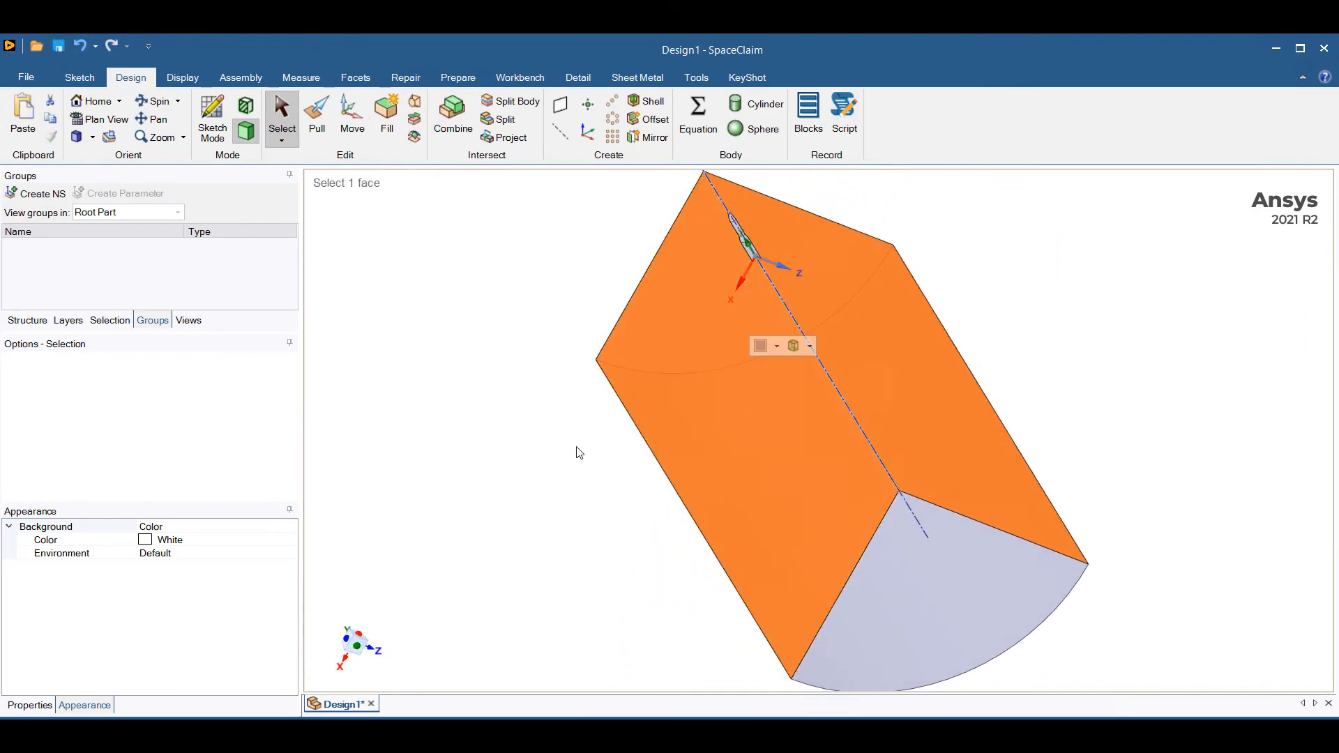
pyautogui.moveTo(597, 444); pyautogui.dragTo(555, 431, button='middle')
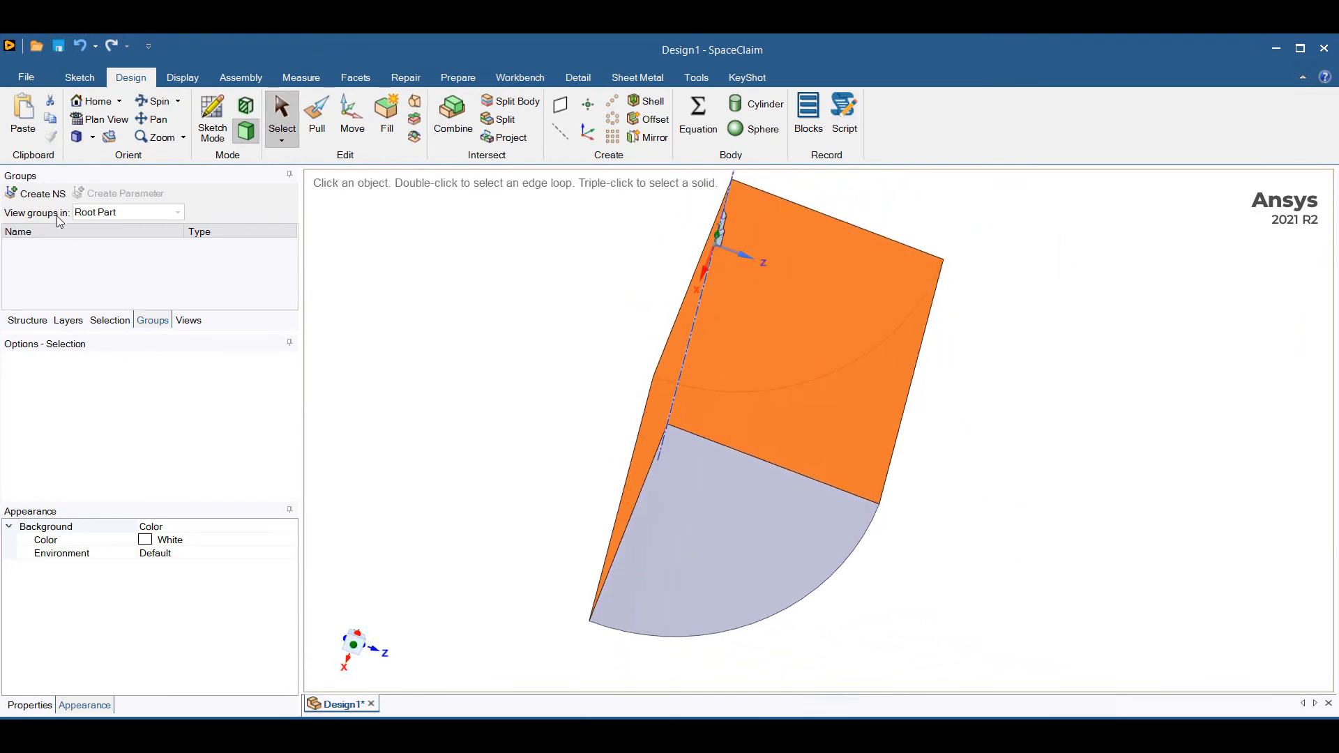
pyautogui.click(43, 194)
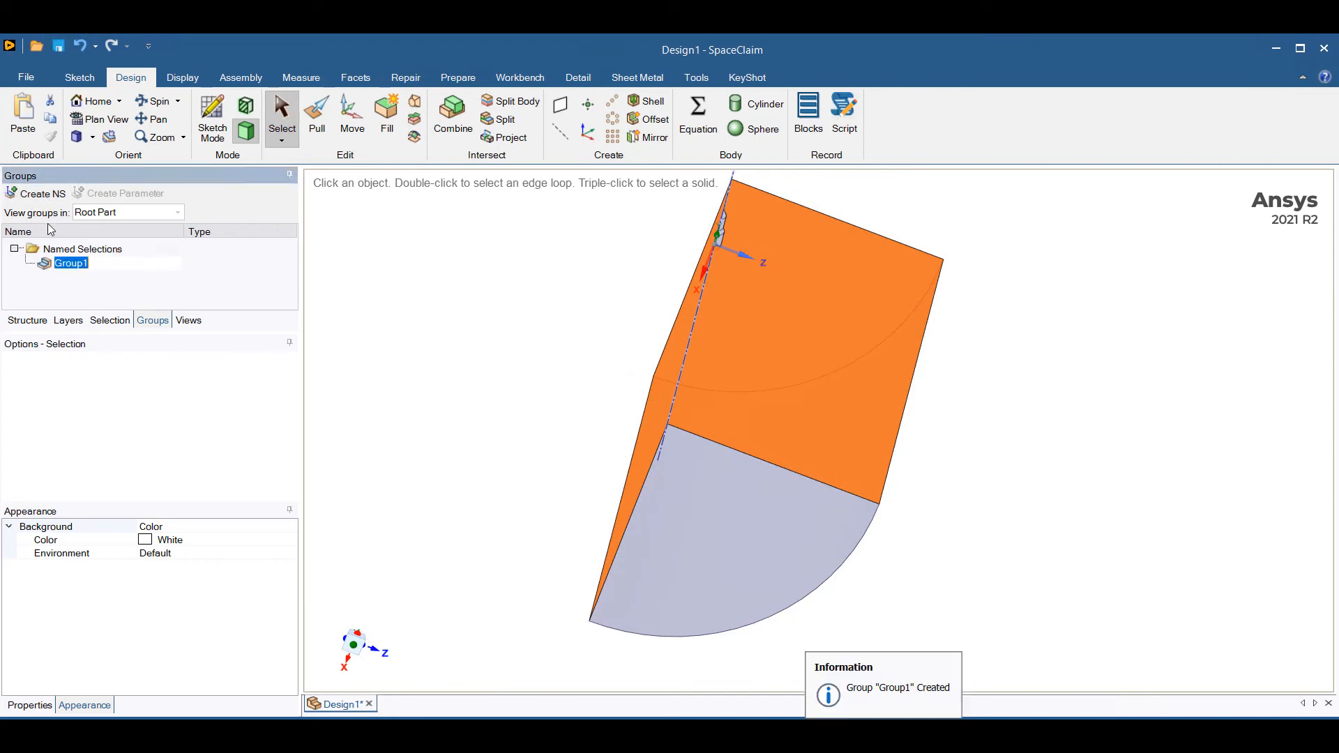
pyautogui.write('Sym')
pyautogui.press('Return')
# Create a named selection called Farfield from the quarter enclosure's curved outer face and its two end faces.
pyautogui.click(466, 425)
pyautogui.moveTo(466, 425); pyautogui.dragTo(412, 374, button='middle')
pyautogui.click(526, 400)
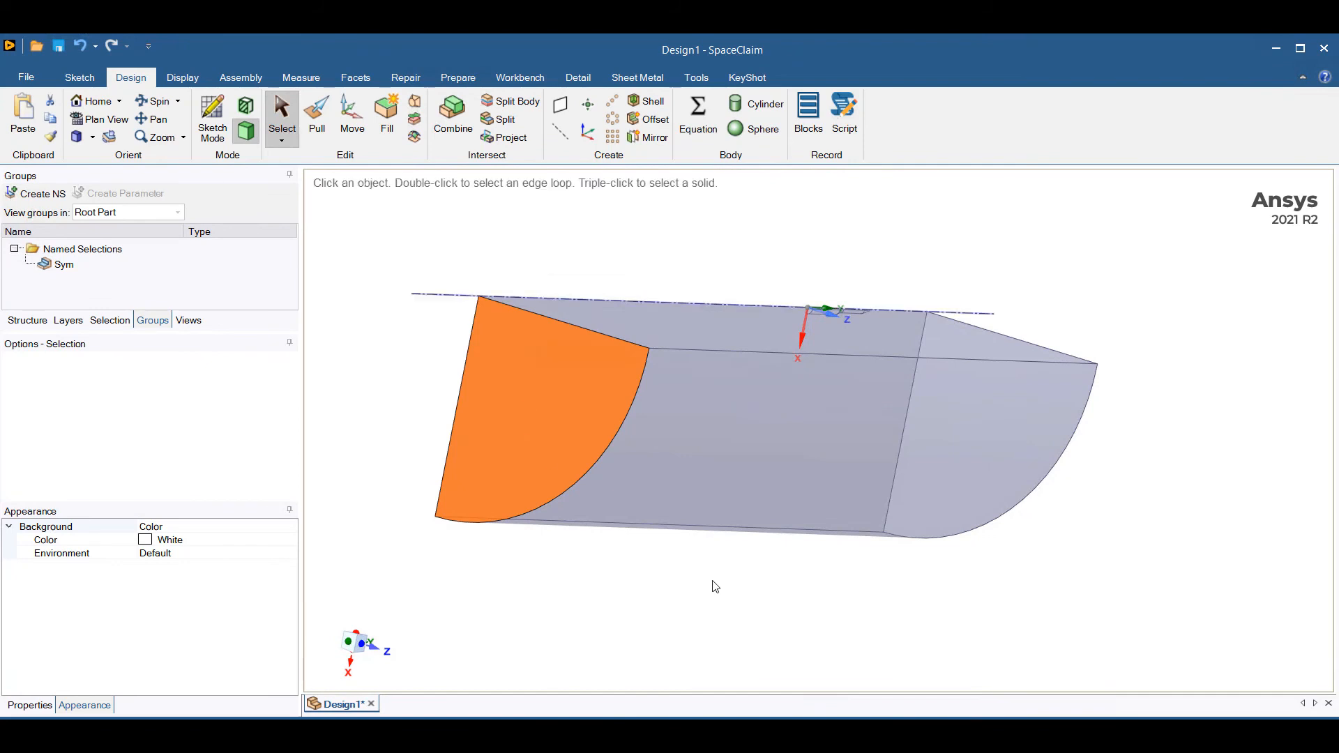
pyautogui.keyDown('ctrl'); pyautogui.click(739, 490); pyautogui.keyUp('ctrl')
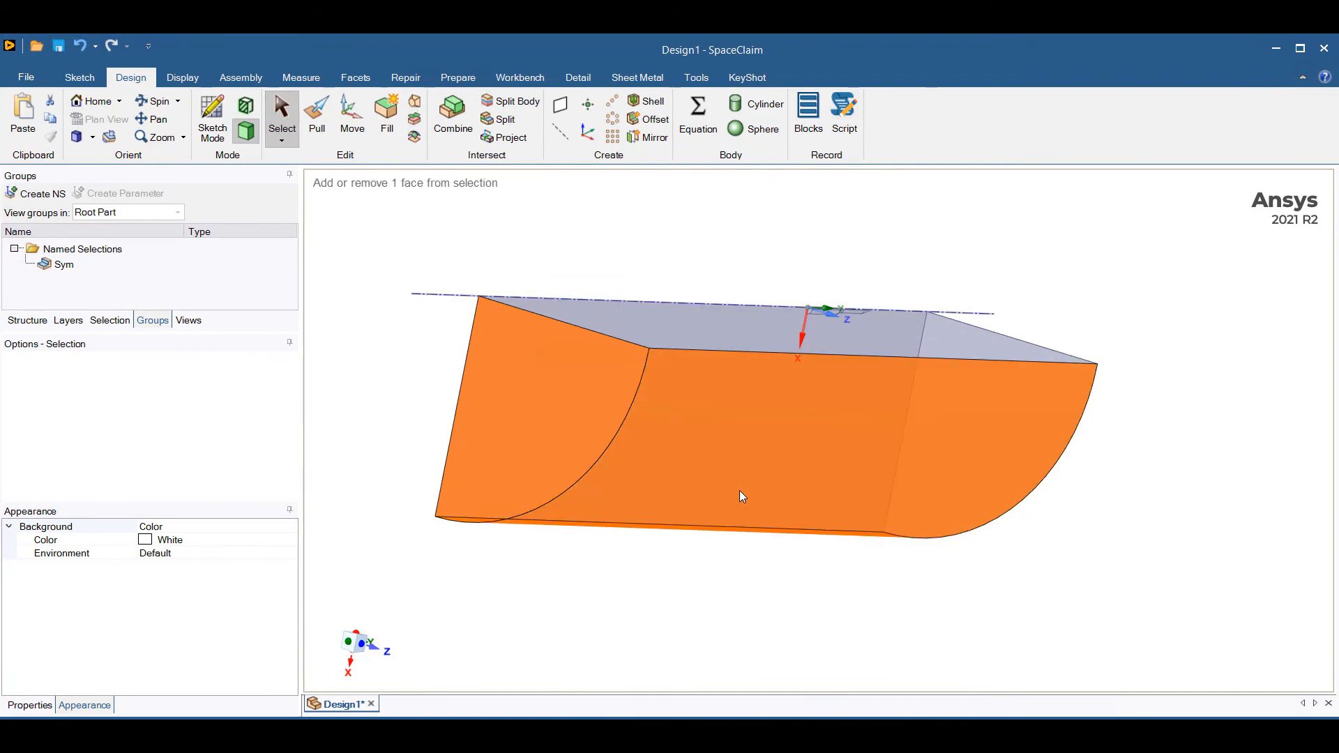
pyautogui.moveTo(828, 604); pyautogui.dragTo(543, 576, button='middle')
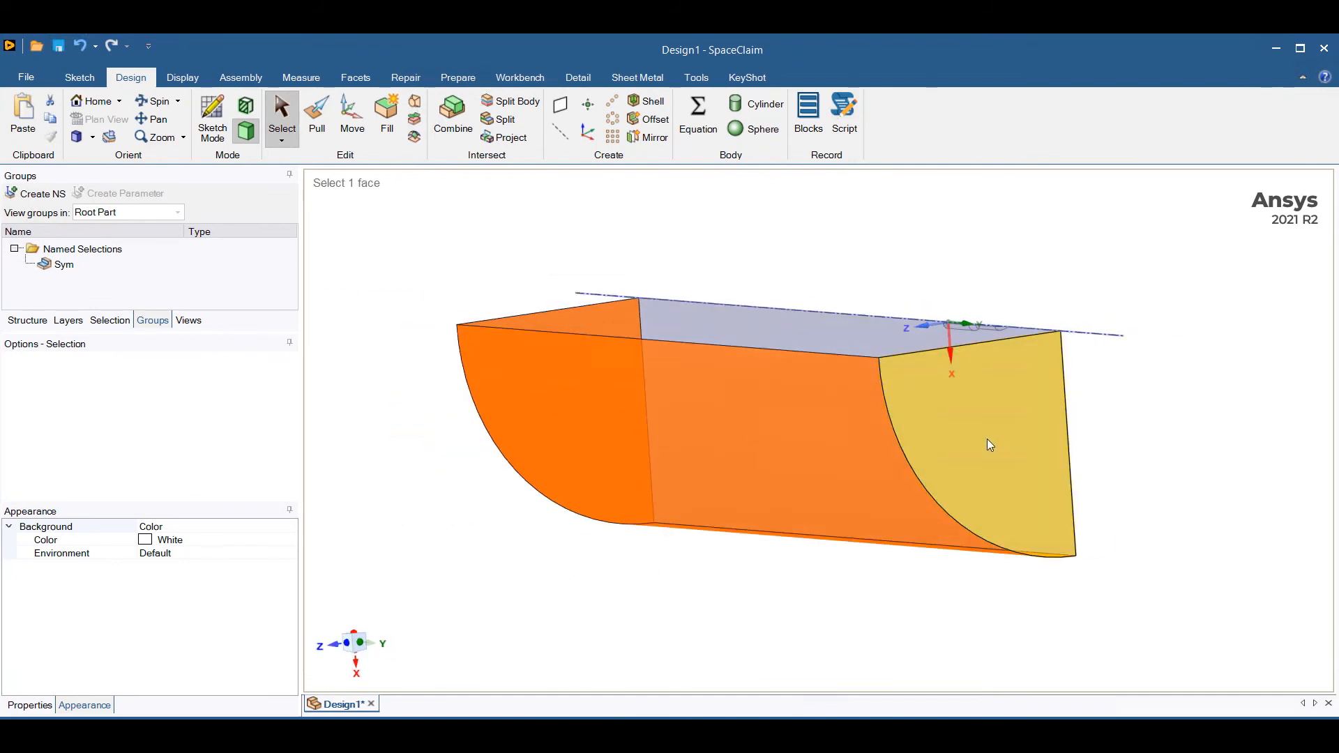
pyautogui.keyDown('ctrl'); pyautogui.click(989, 444); pyautogui.keyUp('ctrl')
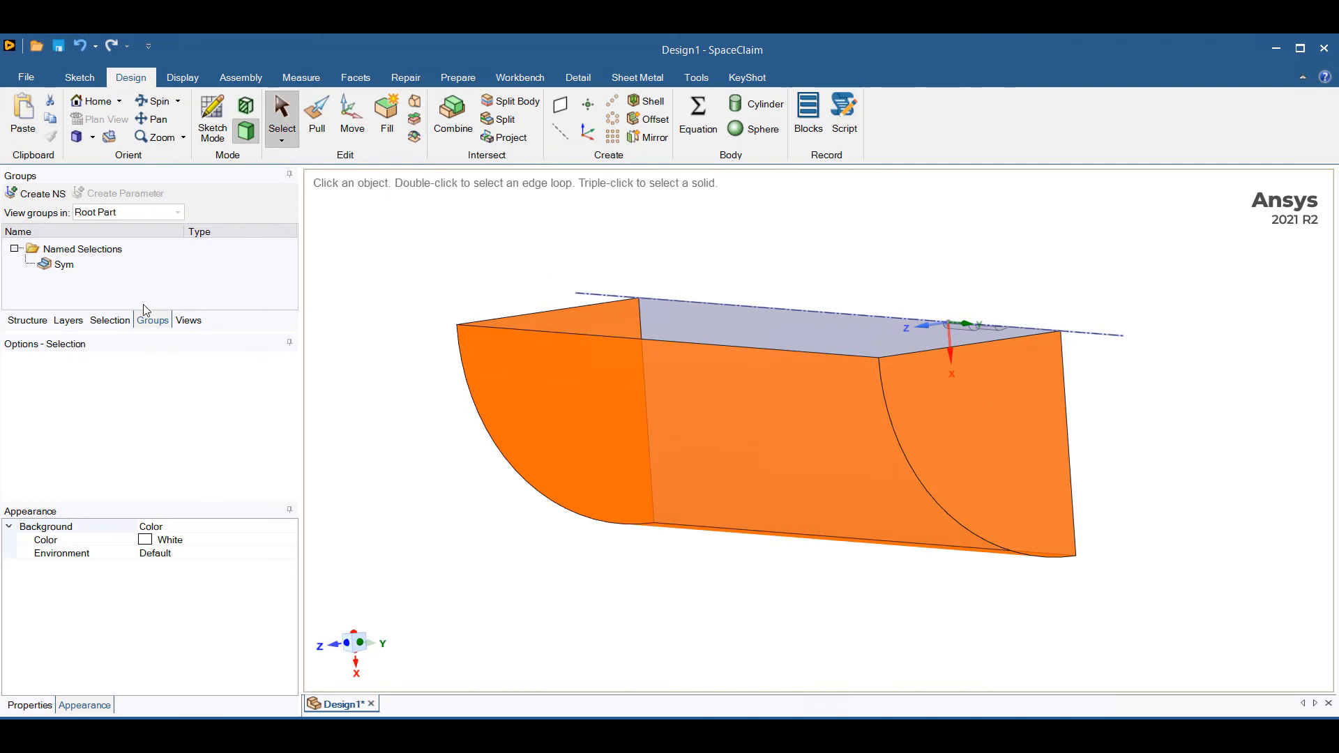
pyautogui.click(15, 194)
pyautogui.write('F')
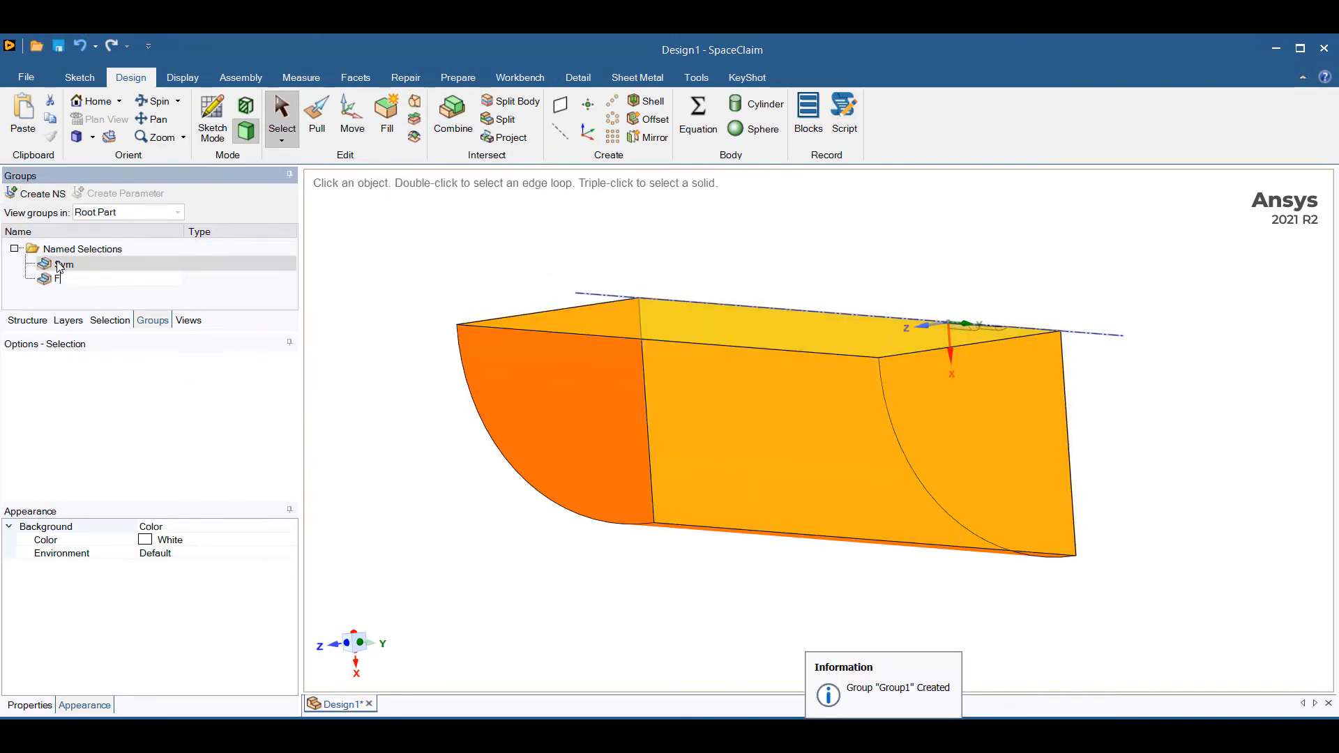
pyautogui.write('arfield')
pyautogui.click(463, 507)
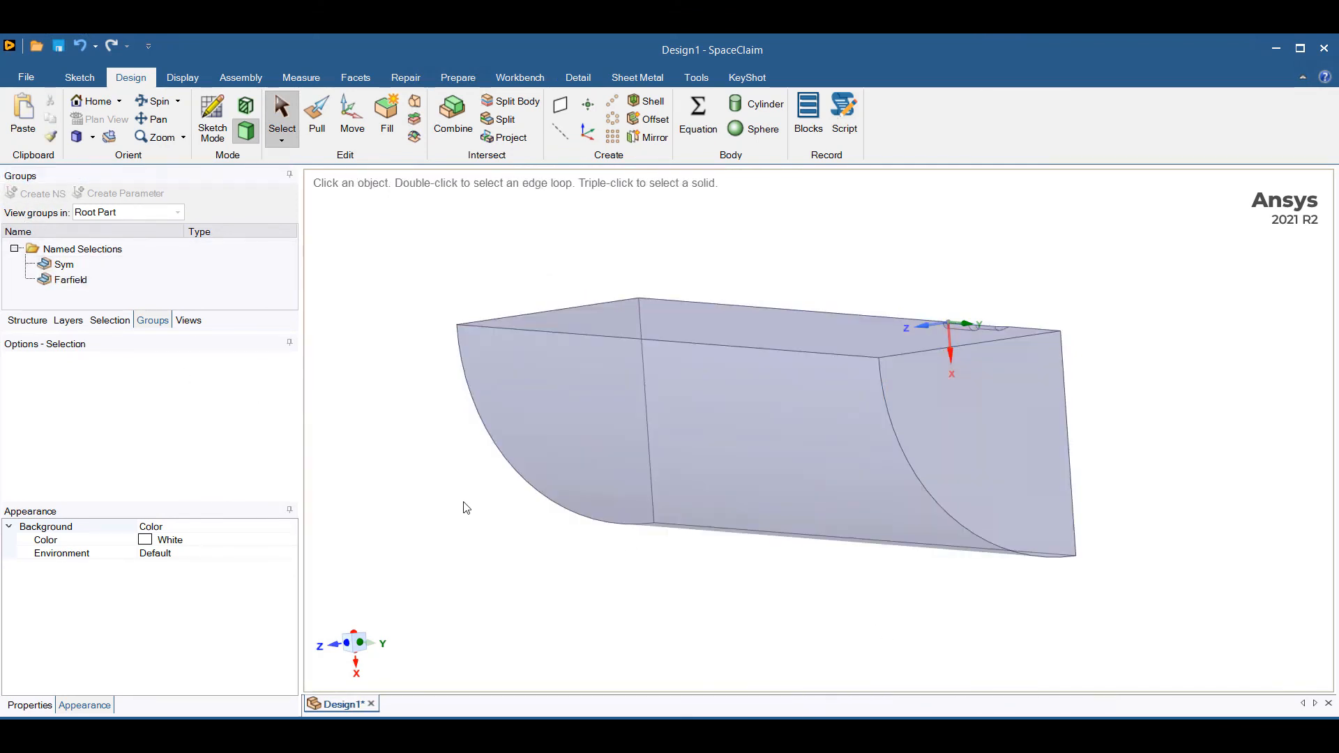
# Create a named selection called RocketWalls from all the rocket-shaped faces cut into the quarter enclosure.
pyautogui.moveTo(463, 508); pyautogui.dragTo(734, 573, button='middle')
pyautogui.scroll(5, 1230, 445)
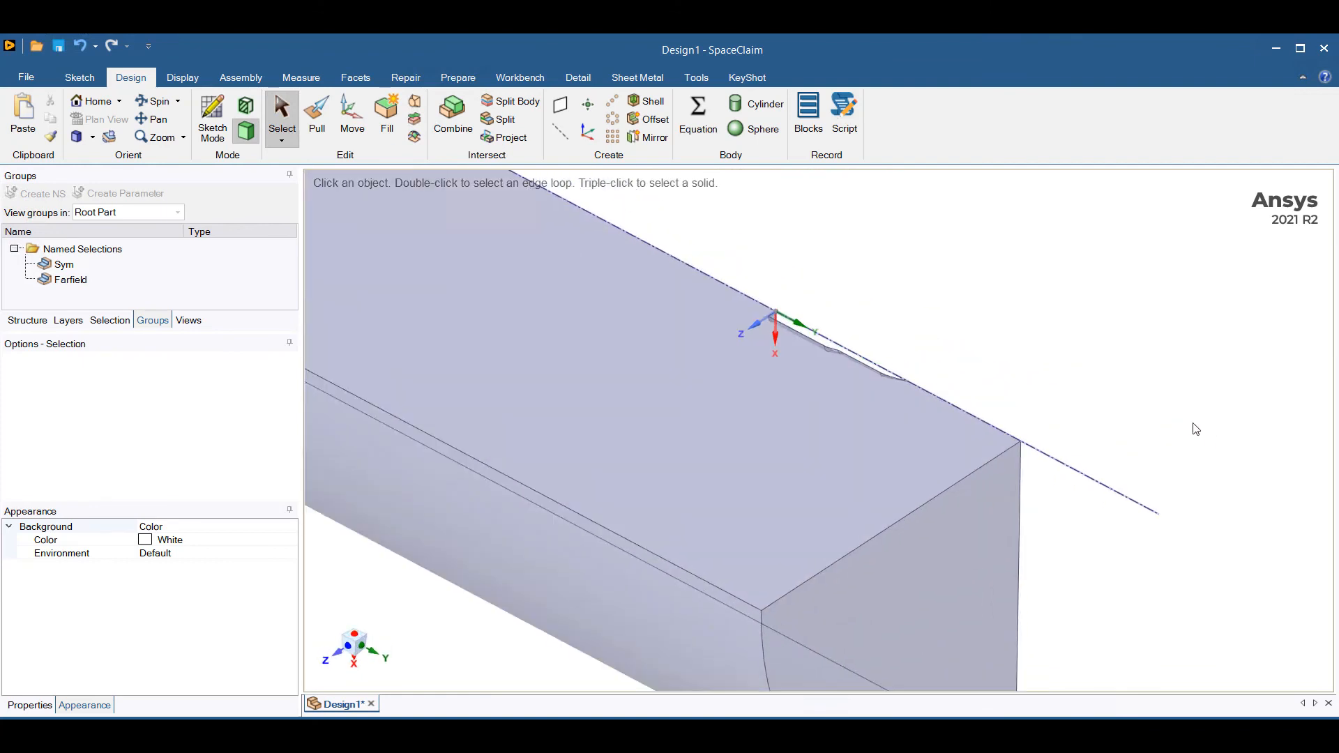
pyautogui.moveTo(873, 404); pyautogui.dragTo(956, 445)
pyautogui.moveTo(995, 333); pyautogui.dragTo(1016, 301, button='middle')
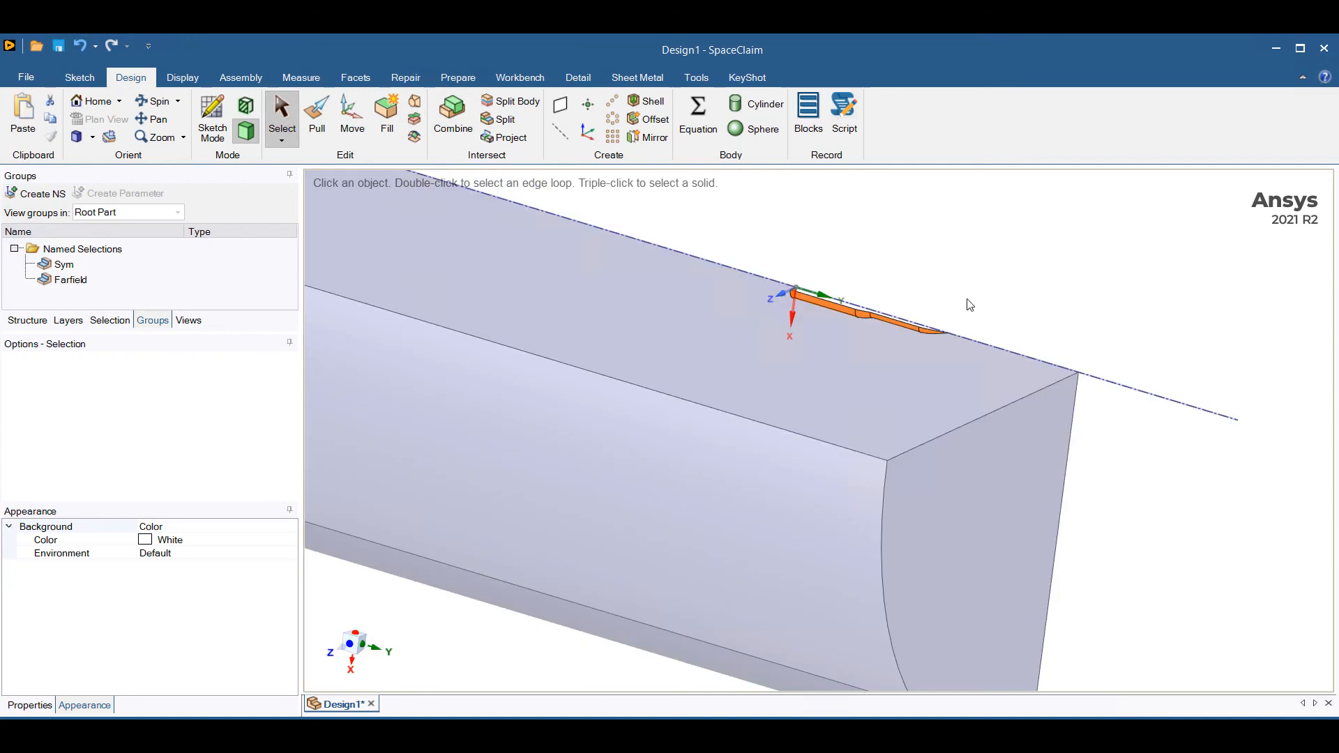
pyautogui.click(44, 195)
pyautogui.write('Ro')
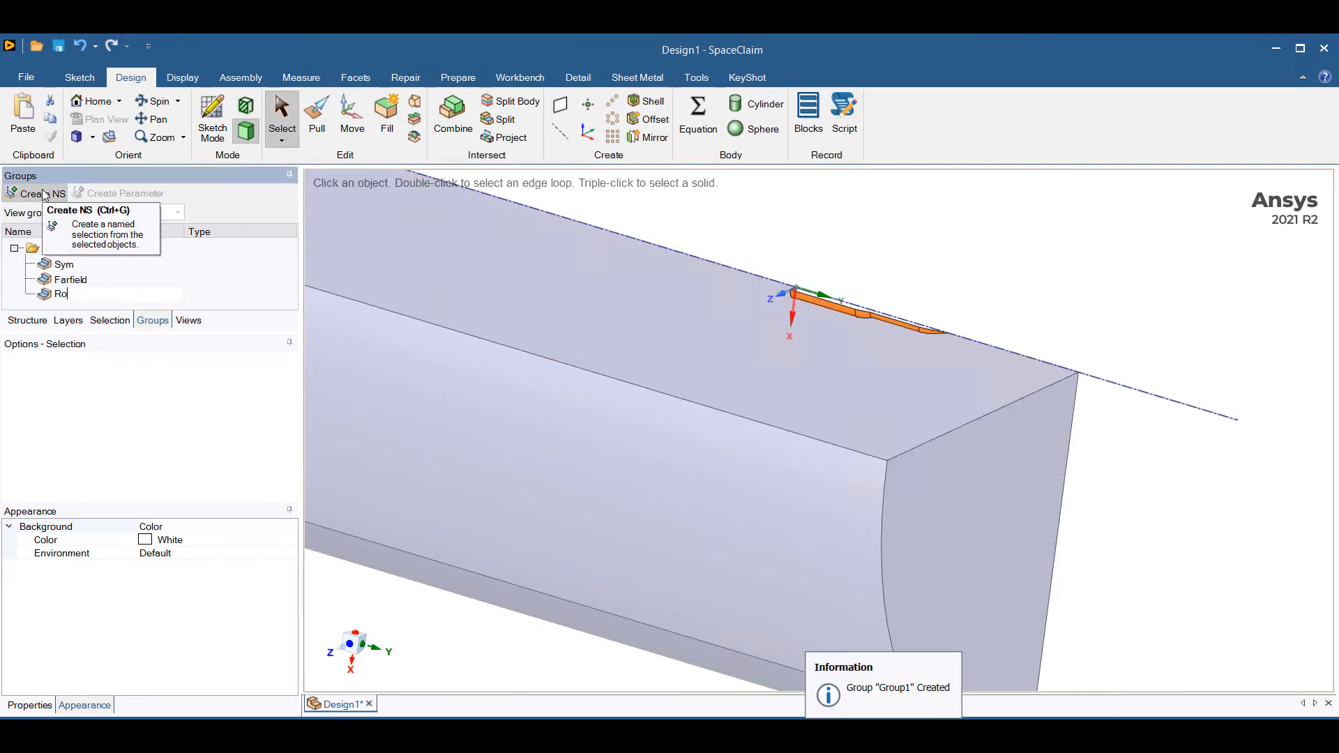
pyautogui.write('cketWalls')
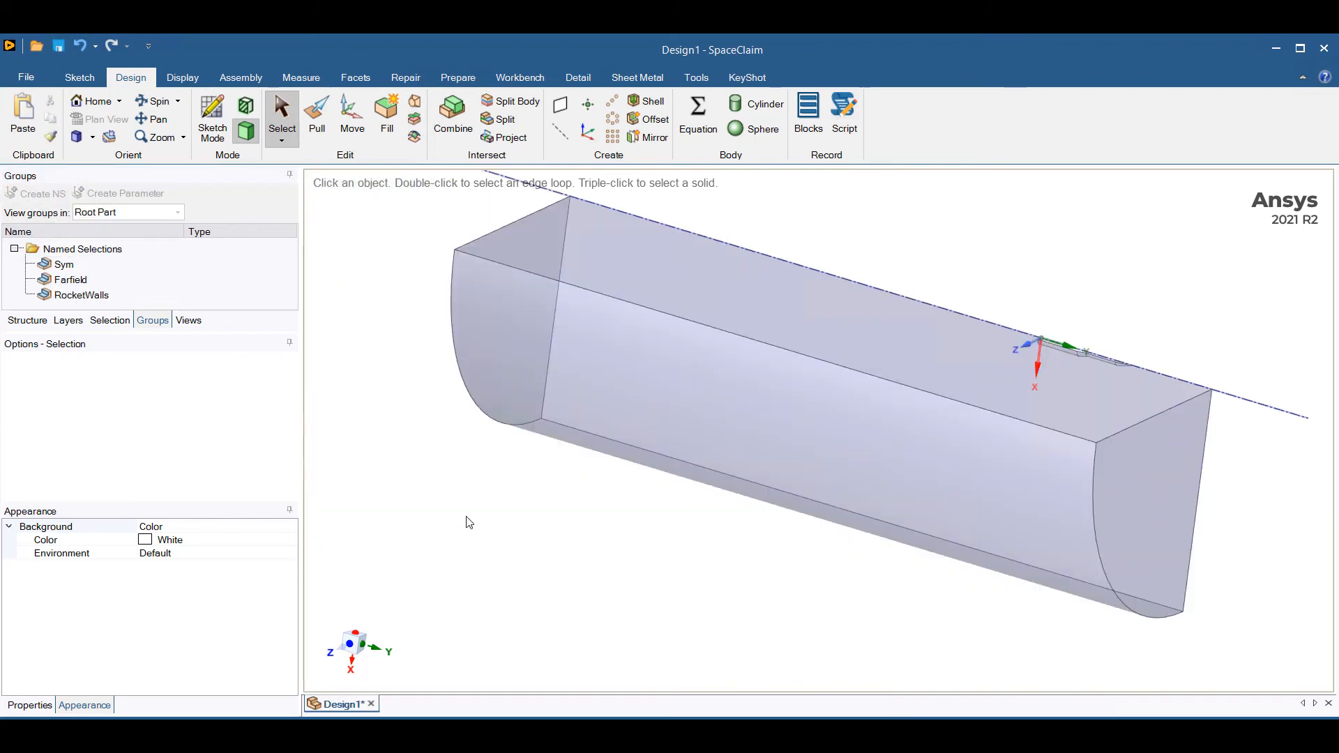
# Suppress the Rocket body for physics so that only the enclosure is used in the simulation.
pyautogui.click(27, 320)
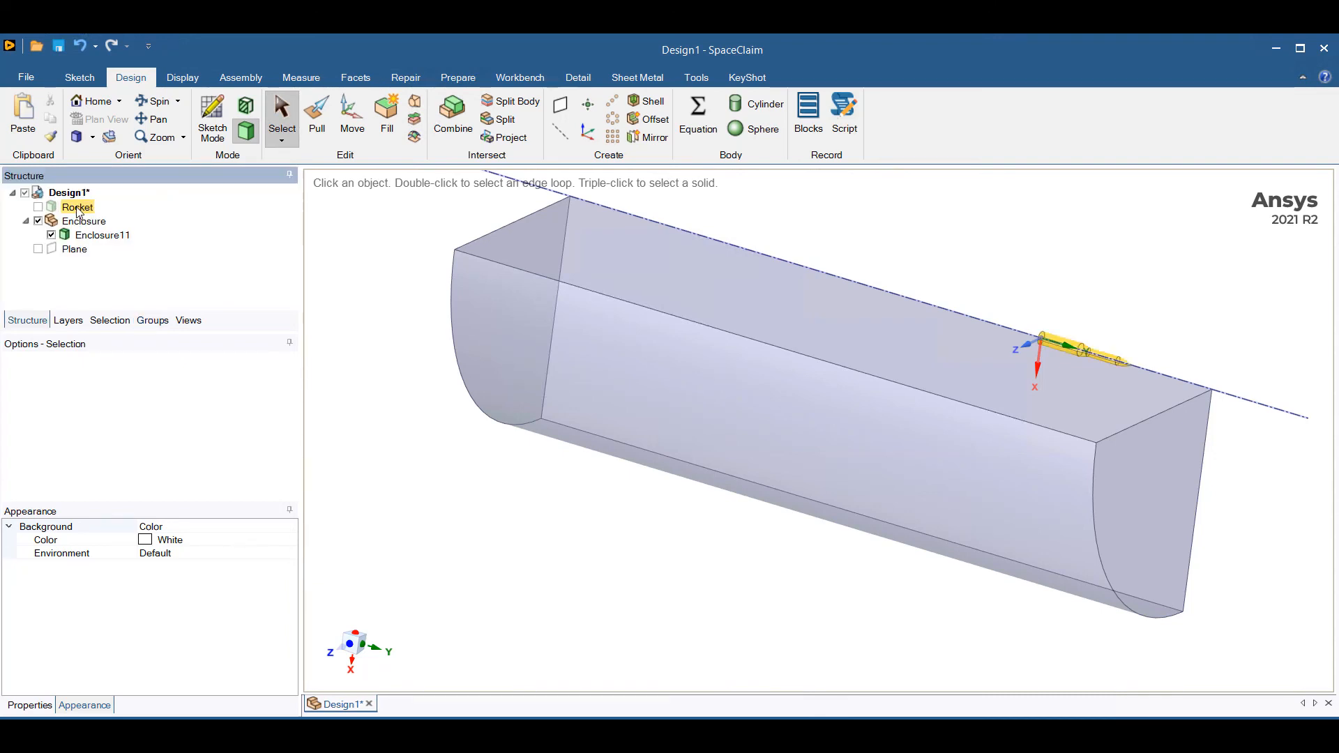
pyautogui.click(78, 207)
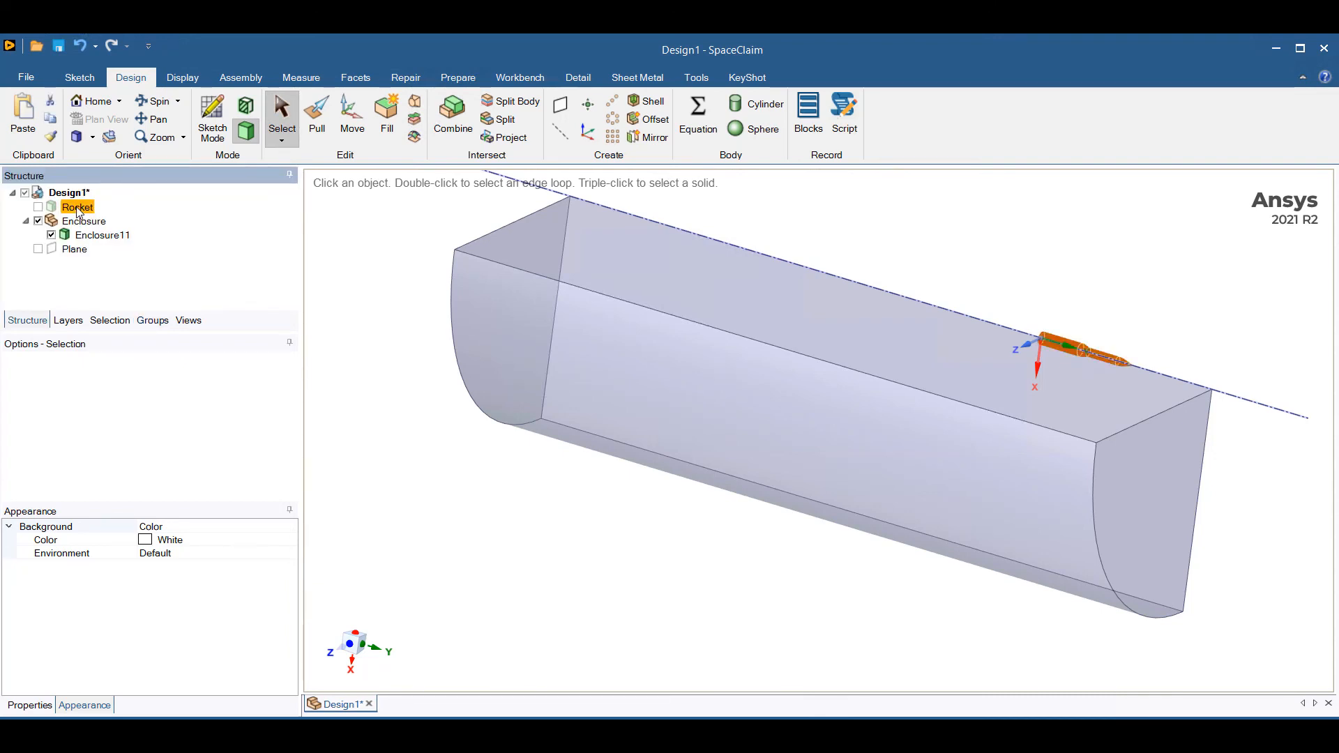
pyautogui.rightClick(78, 212)
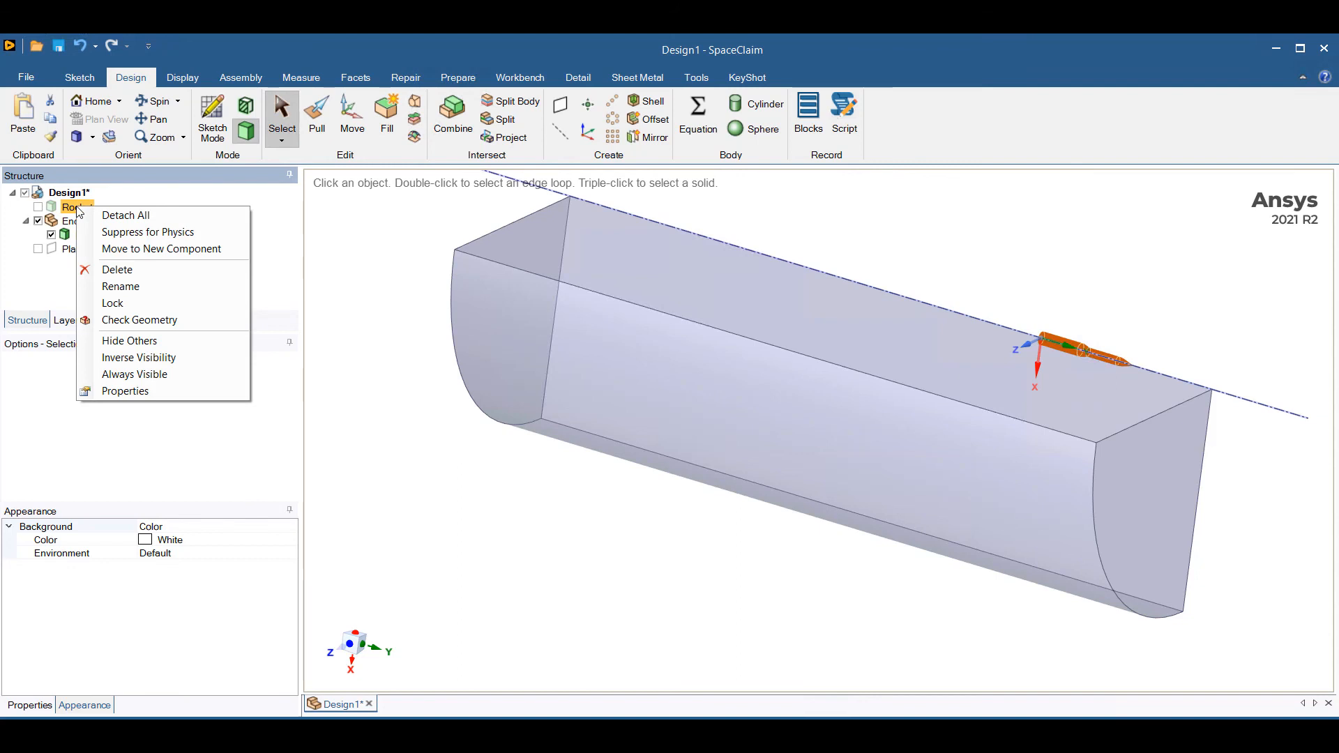
pyautogui.click(173, 233)
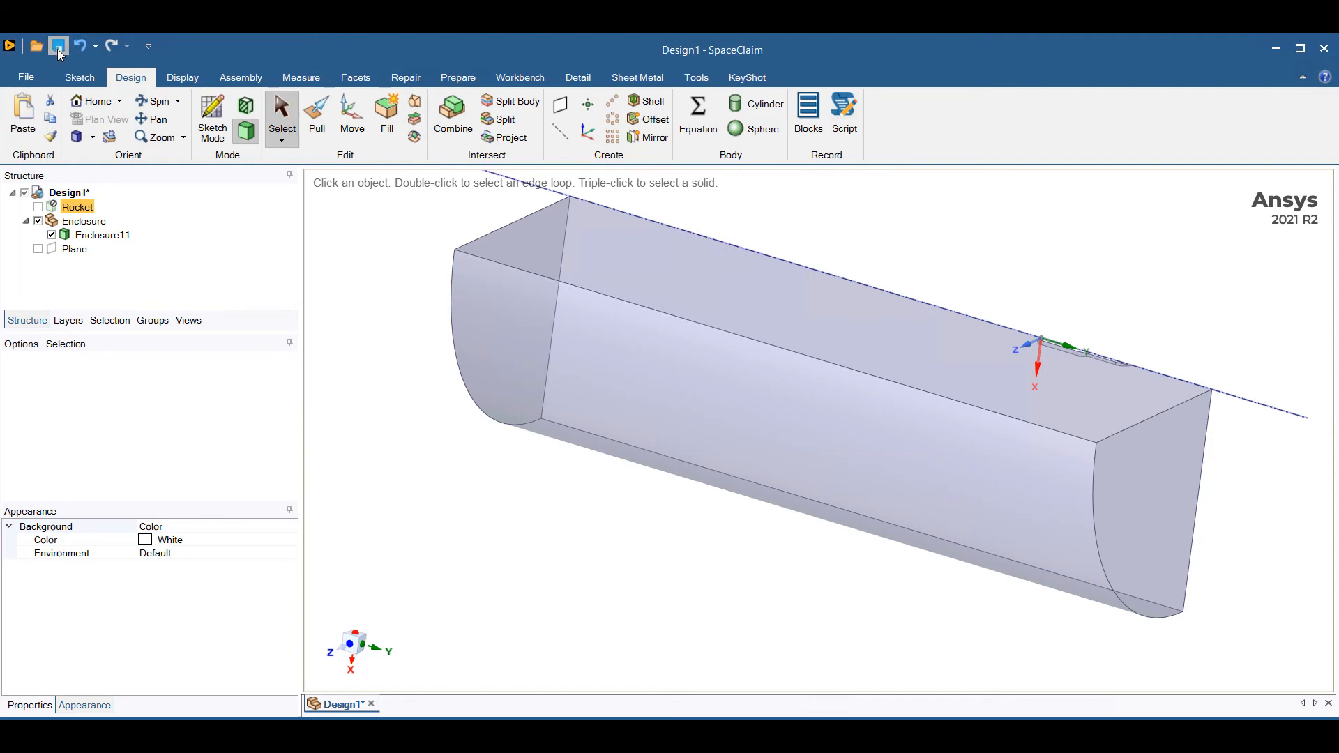
# Bring up the Ansys transfer commands for sending the quarter enclosure geometry to Fluent 2021 R2.
pyautogui.scroll(-2, 542, 557)
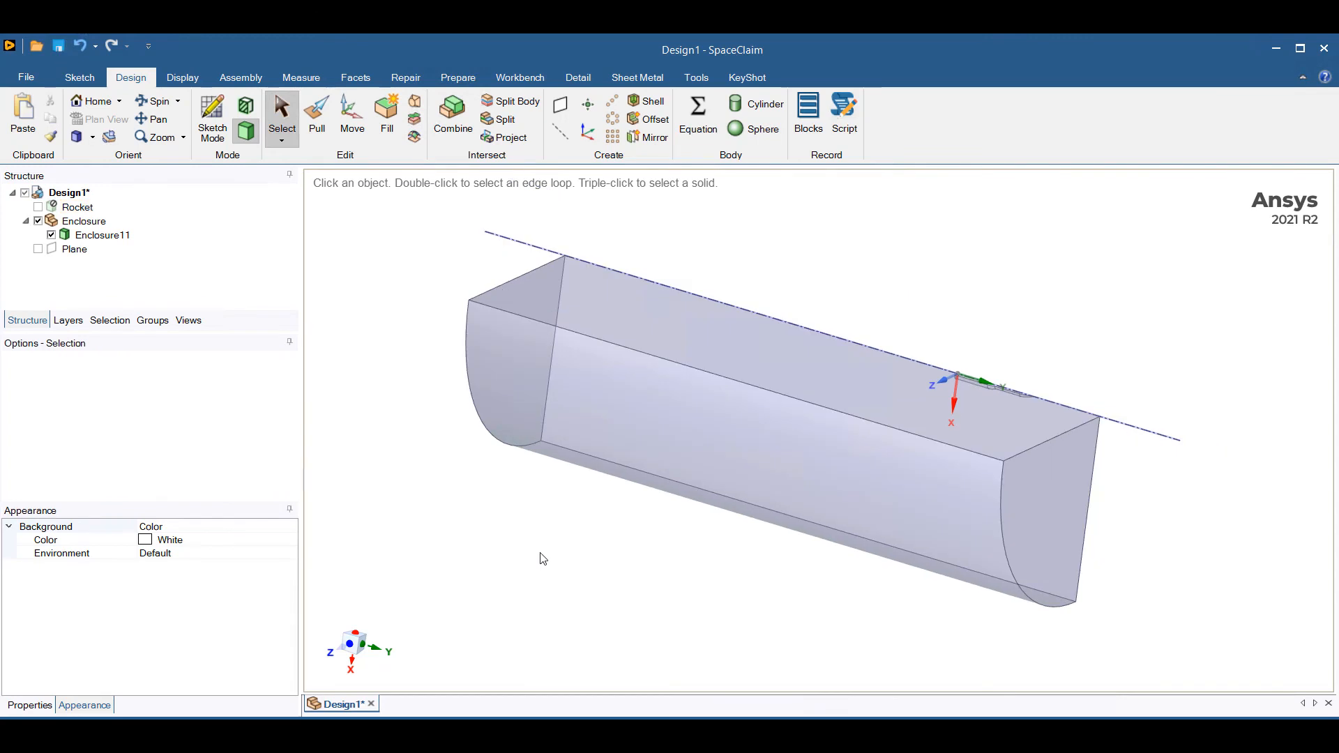
pyautogui.click(516, 78)
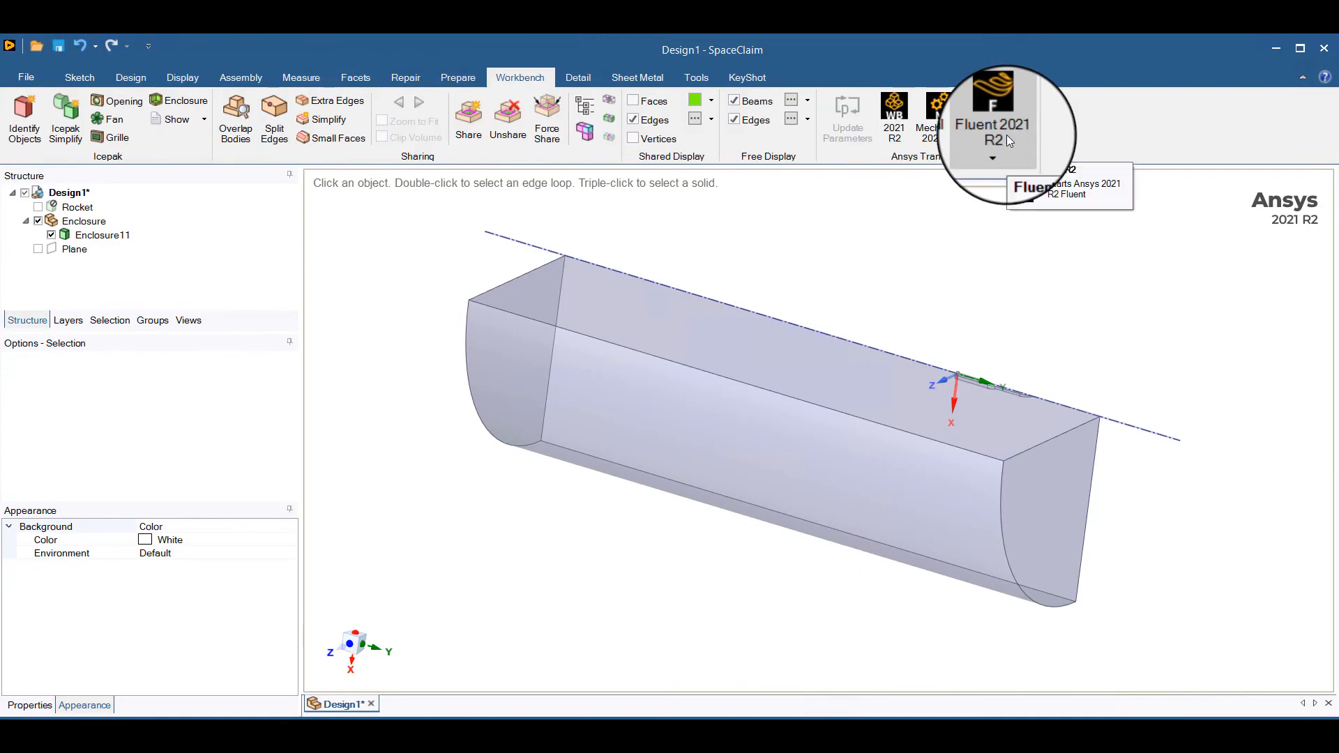